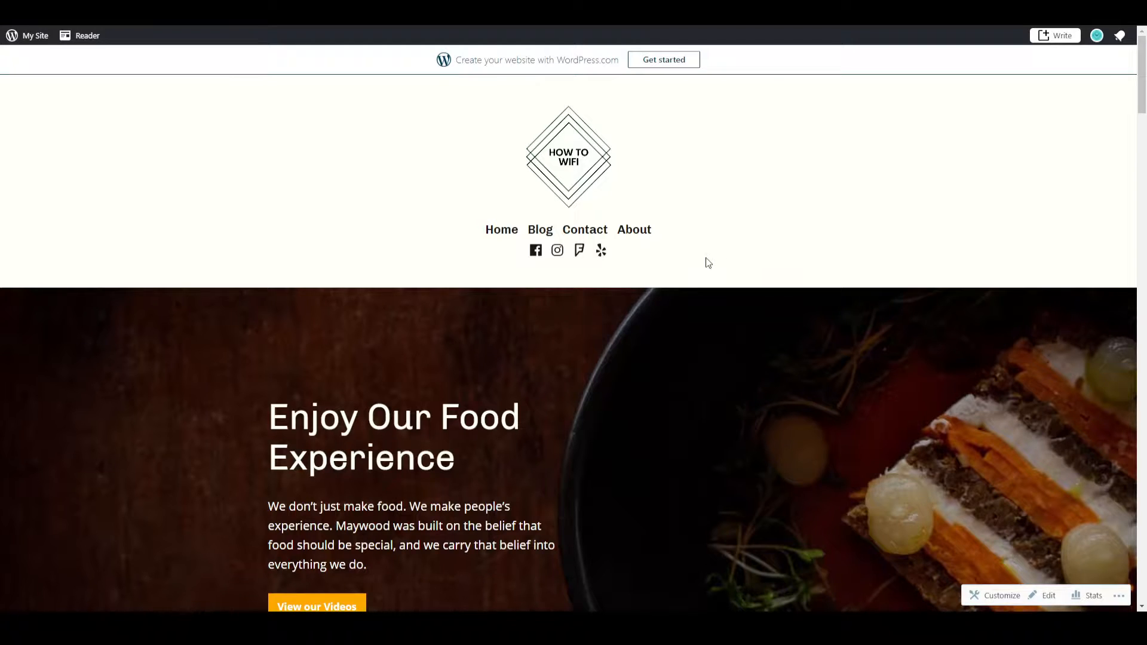
Look through the example restaurant website's home page, from the header to the table booking section.
scroll(599, 279, down, 10)
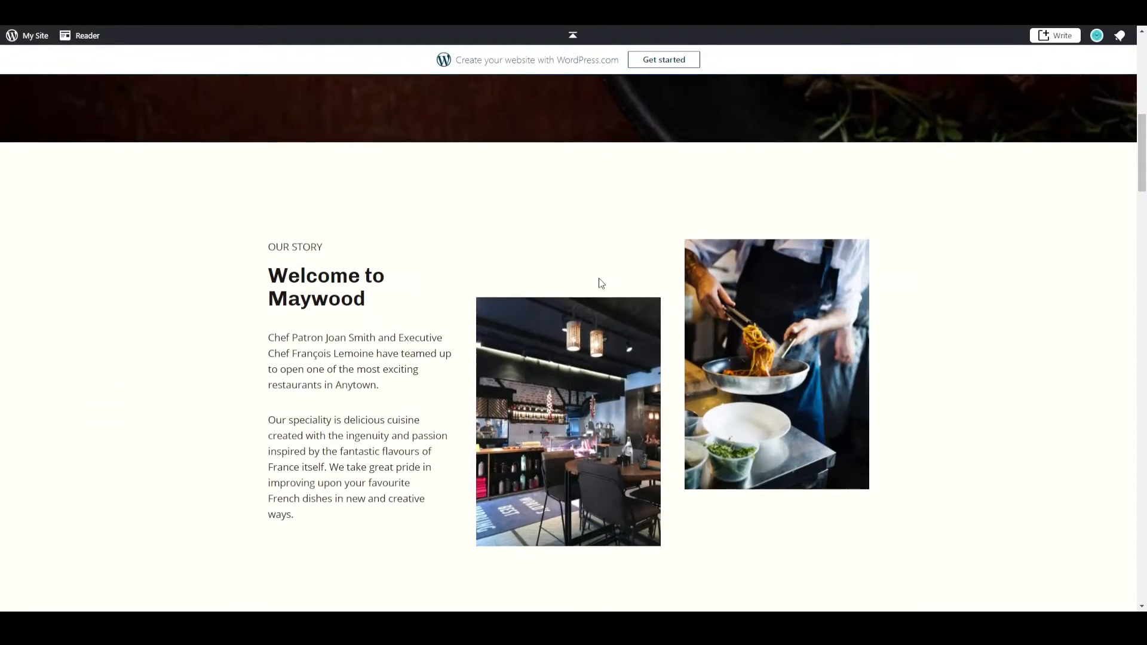
scroll(599, 279, down, 15)
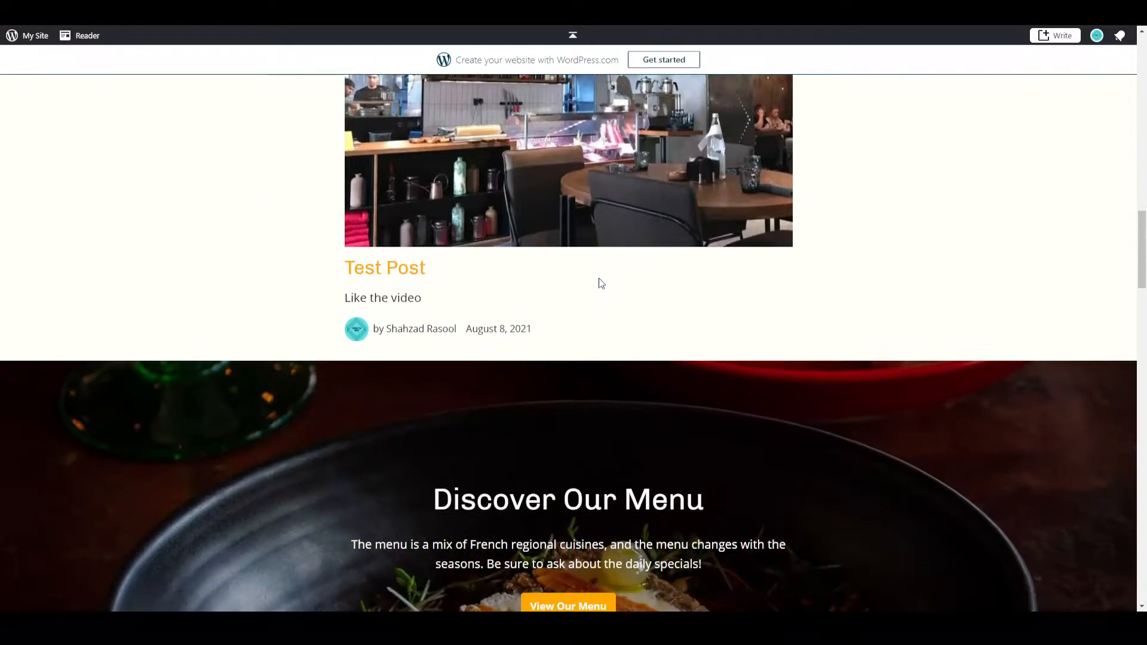
scroll(599, 281, down, 13)
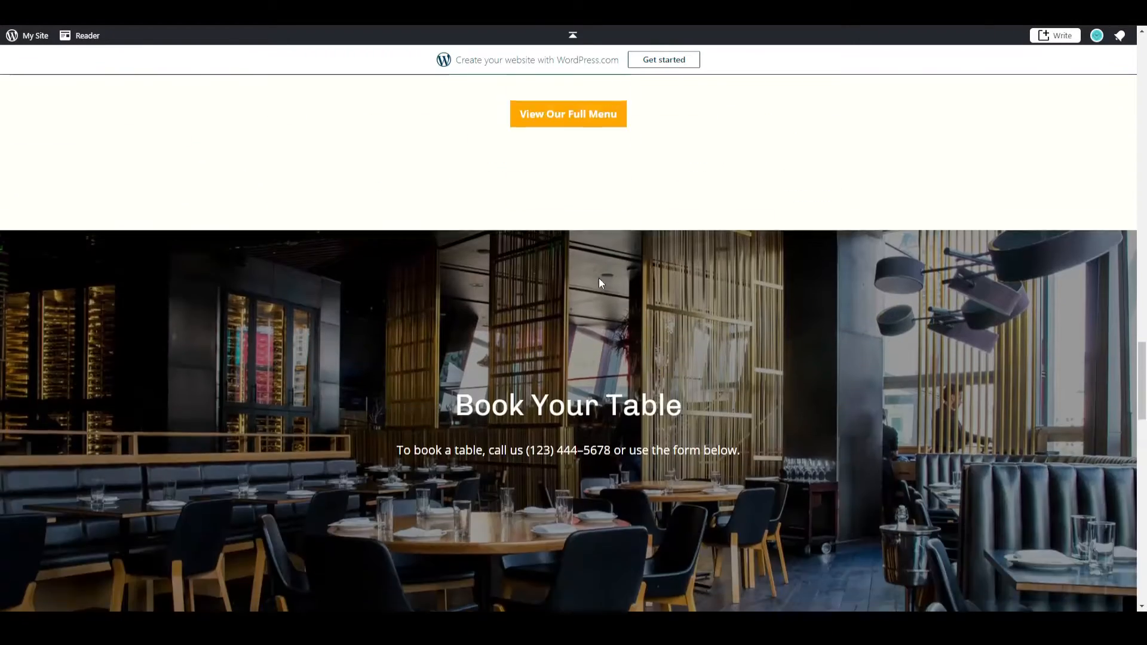
scroll(598, 278, up, 20)
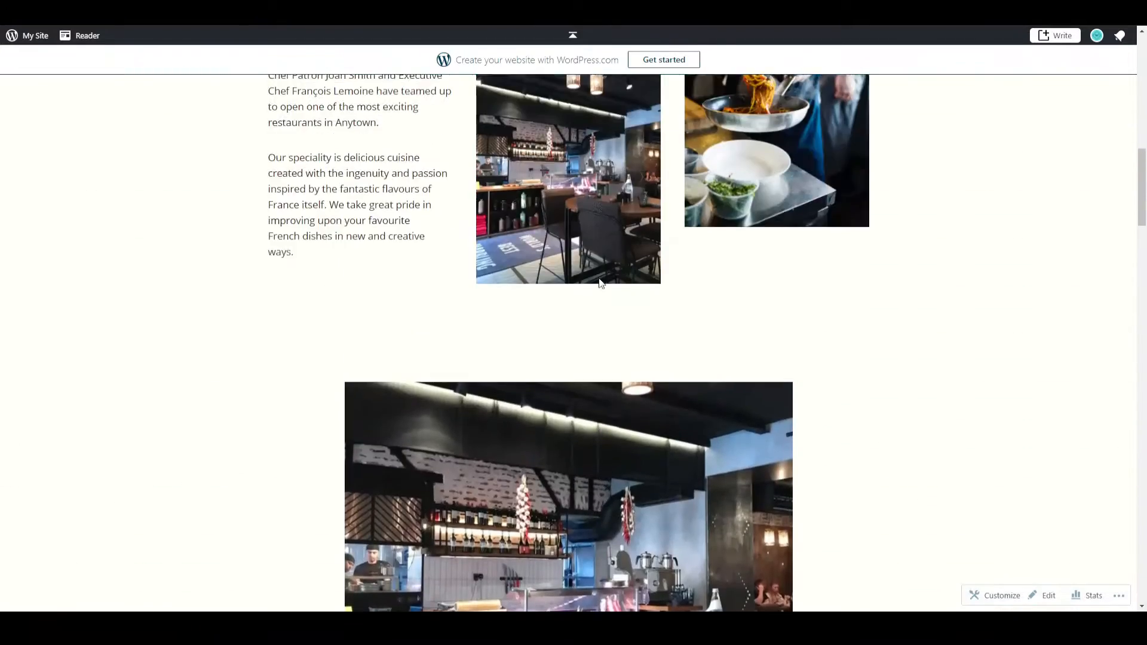
scroll(599, 280, up, 6)
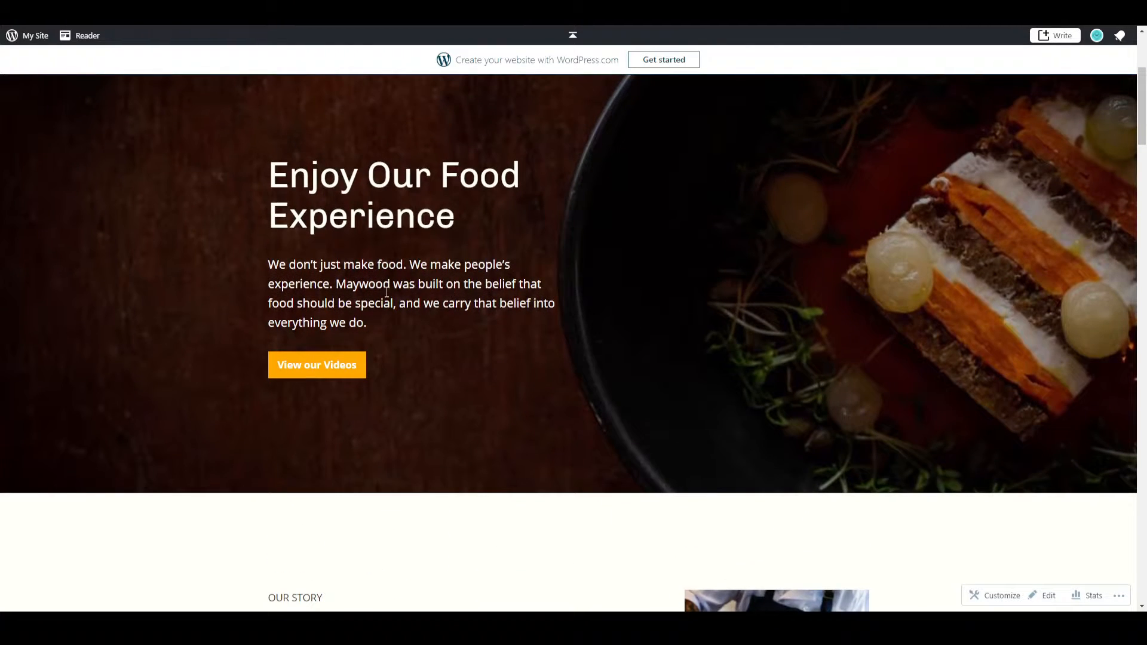
scroll(387, 292, up, 4)
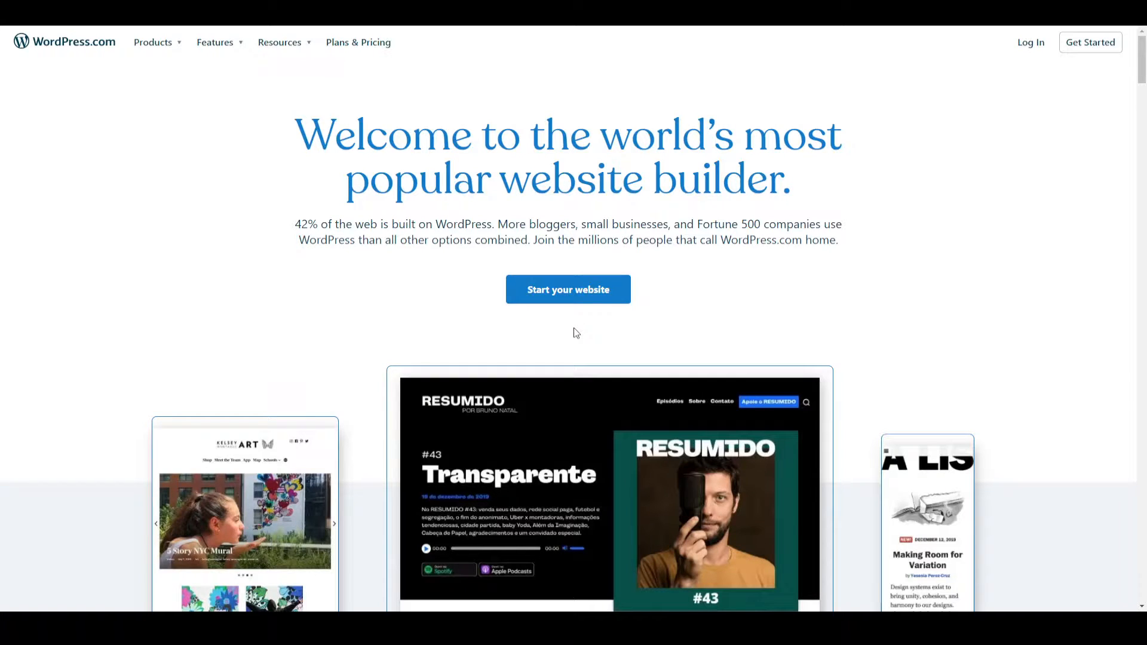
Log in to WordPress.com and start a new site called "How to Wifi".
click(1030, 42)
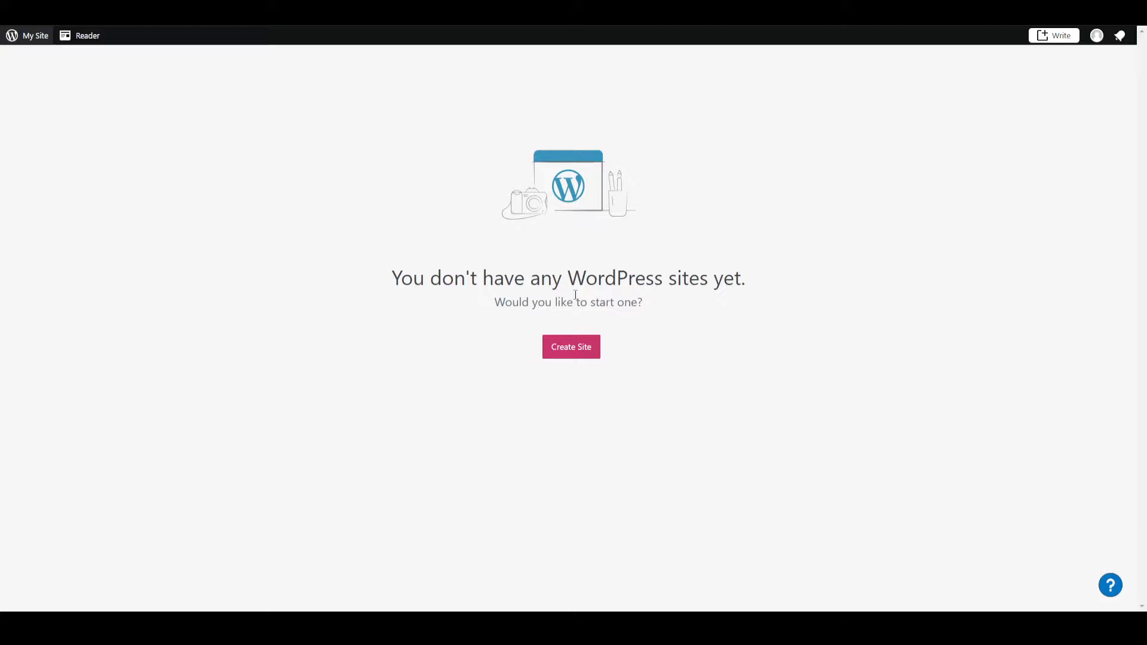
click(565, 349)
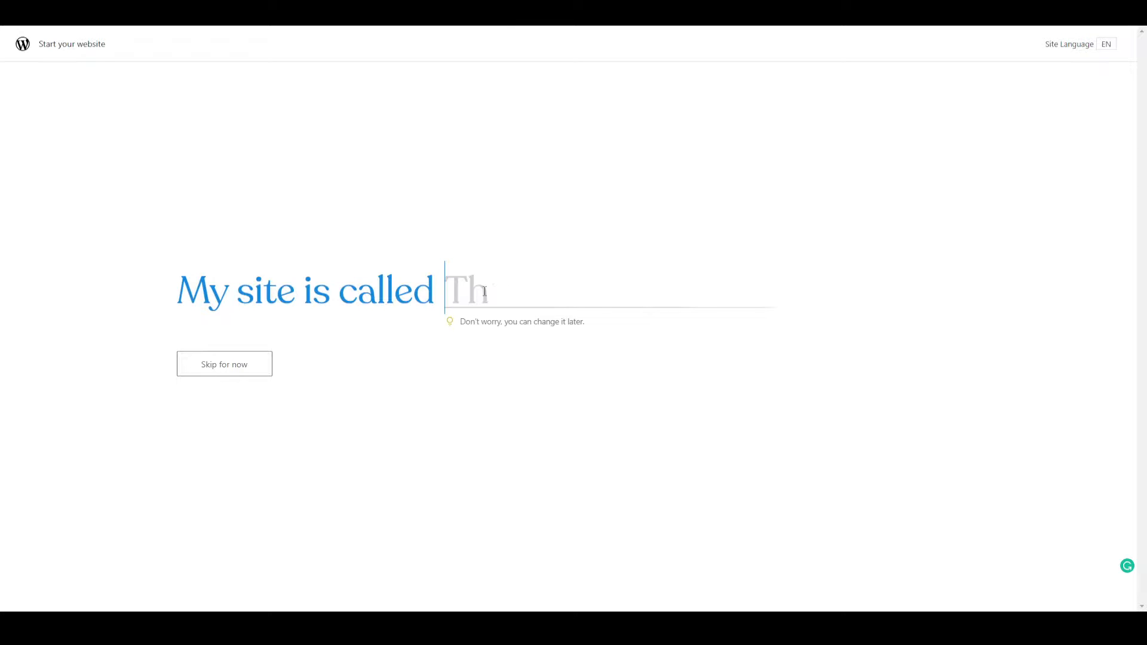
text(How to W)
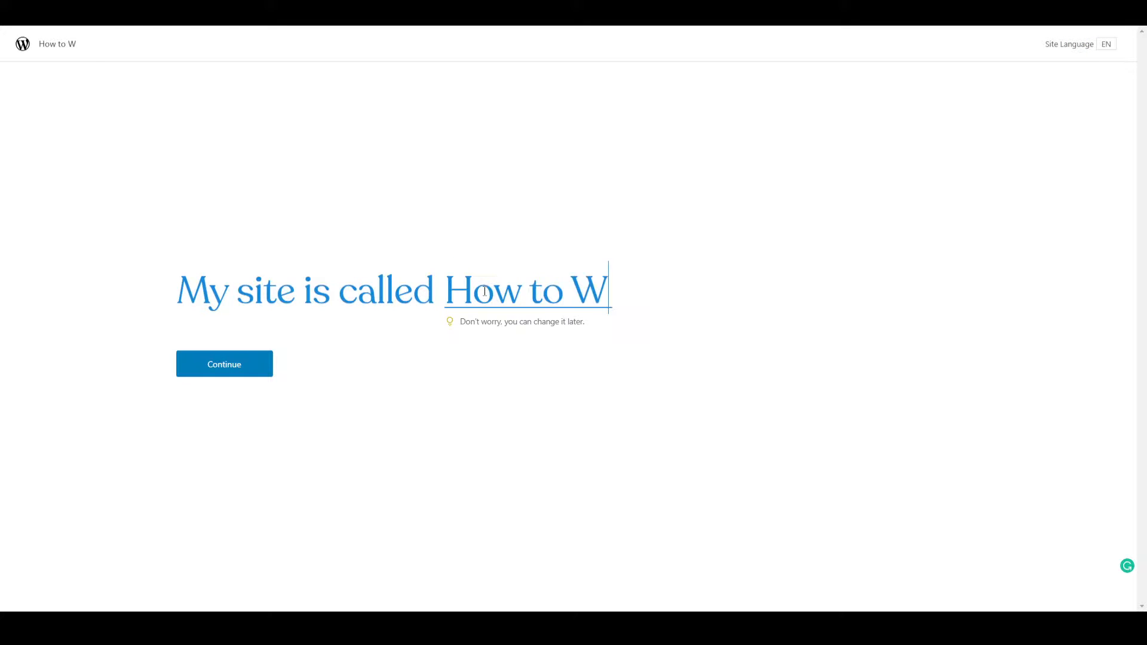
text(ifi)
click(231, 362)
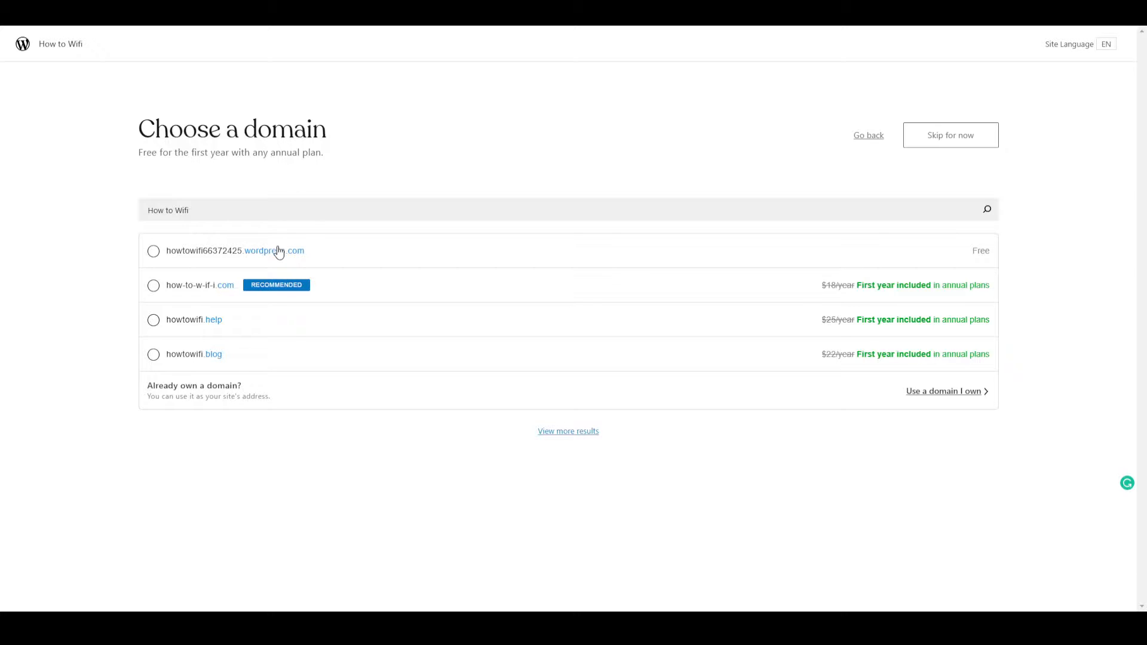
Choose the free howtowifi66372425.wordpress.com domain and the Maywood homepage design.
click(154, 252)
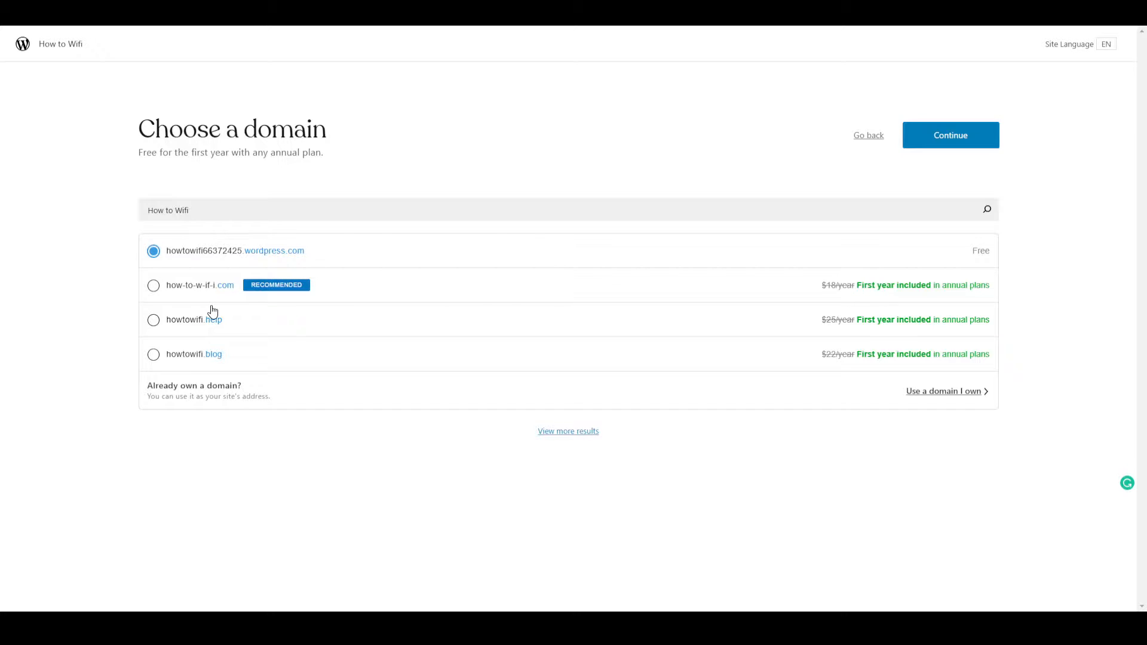
click(954, 144)
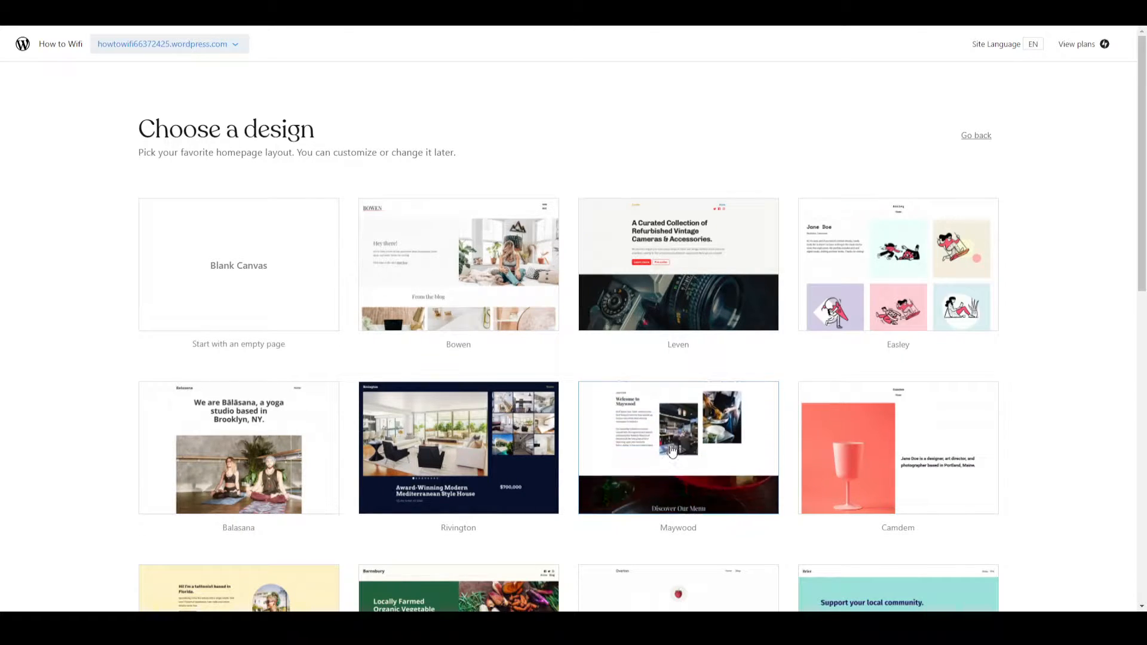
click(693, 451)
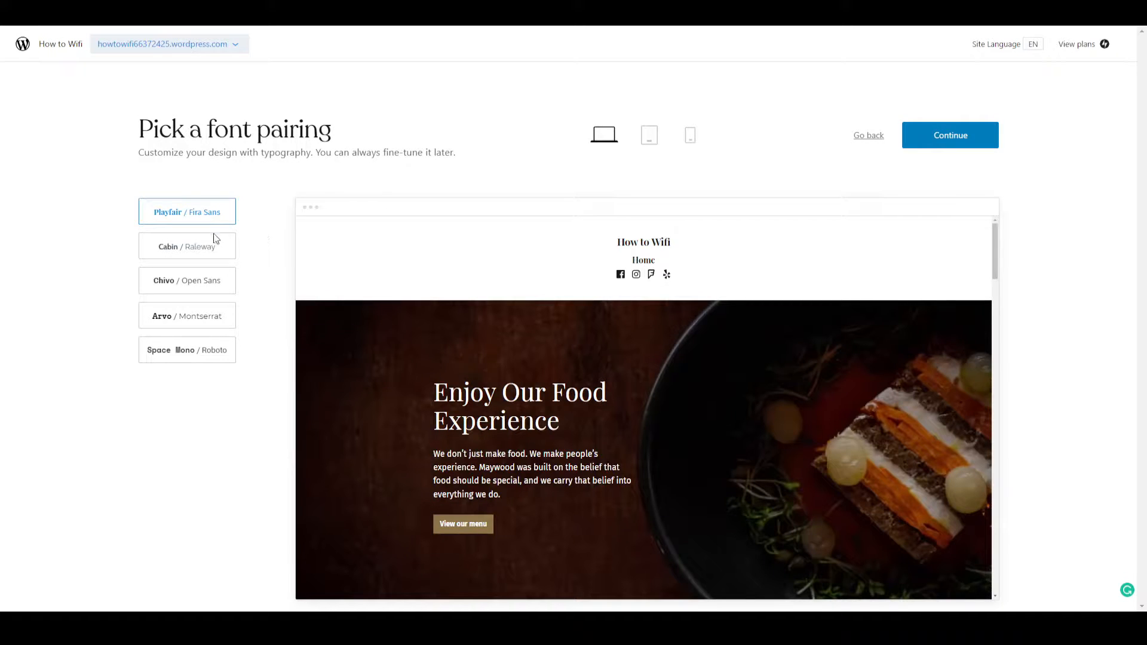
Compare the font pairings and select Chivo / Open Sans for the design.
click(197, 246)
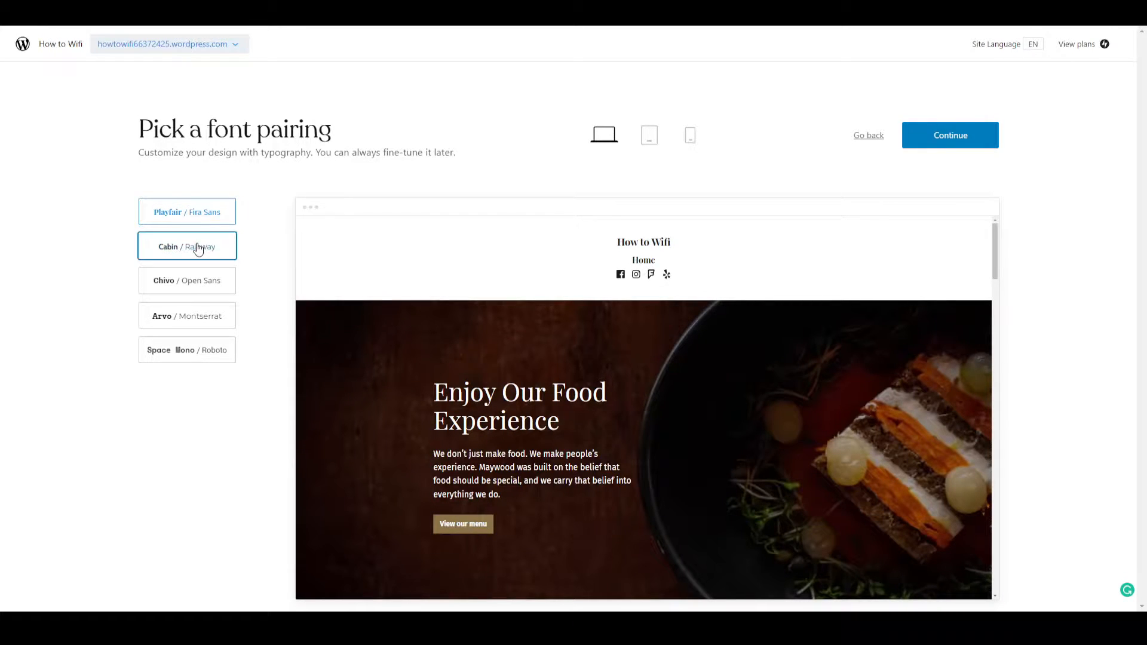
click(187, 285)
click(187, 322)
click(191, 350)
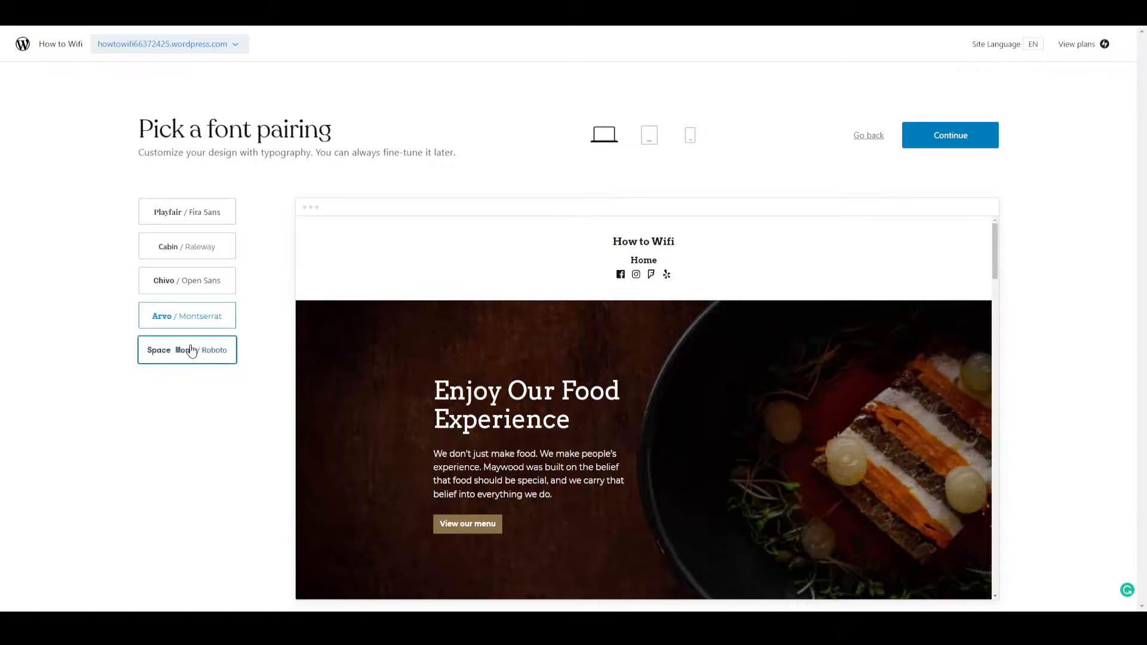
click(185, 282)
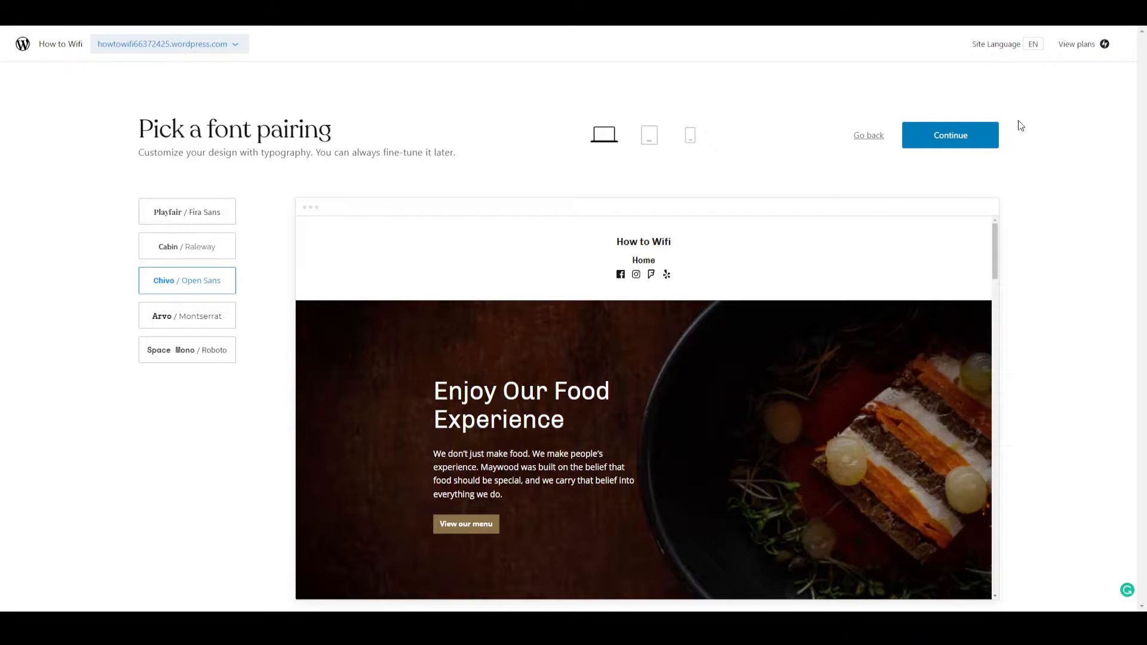
Preview the design at tablet and phone sizes, and accept the selected font pairing.
click(649, 135)
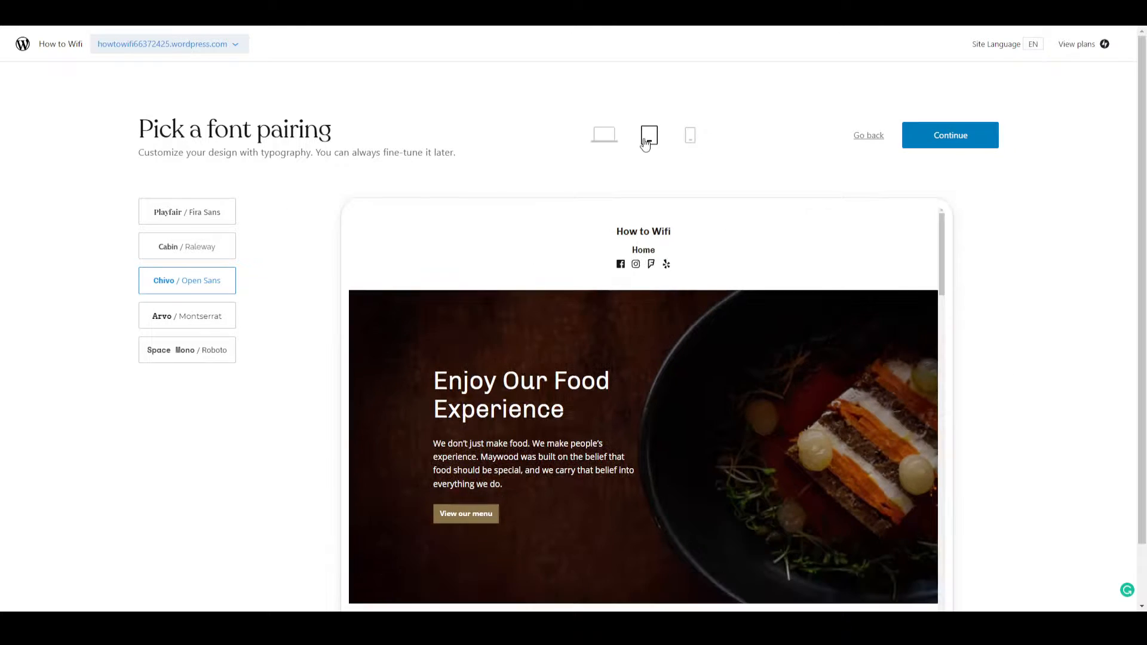
scroll(525, 358, down, 5)
scroll(524, 359, down, 5)
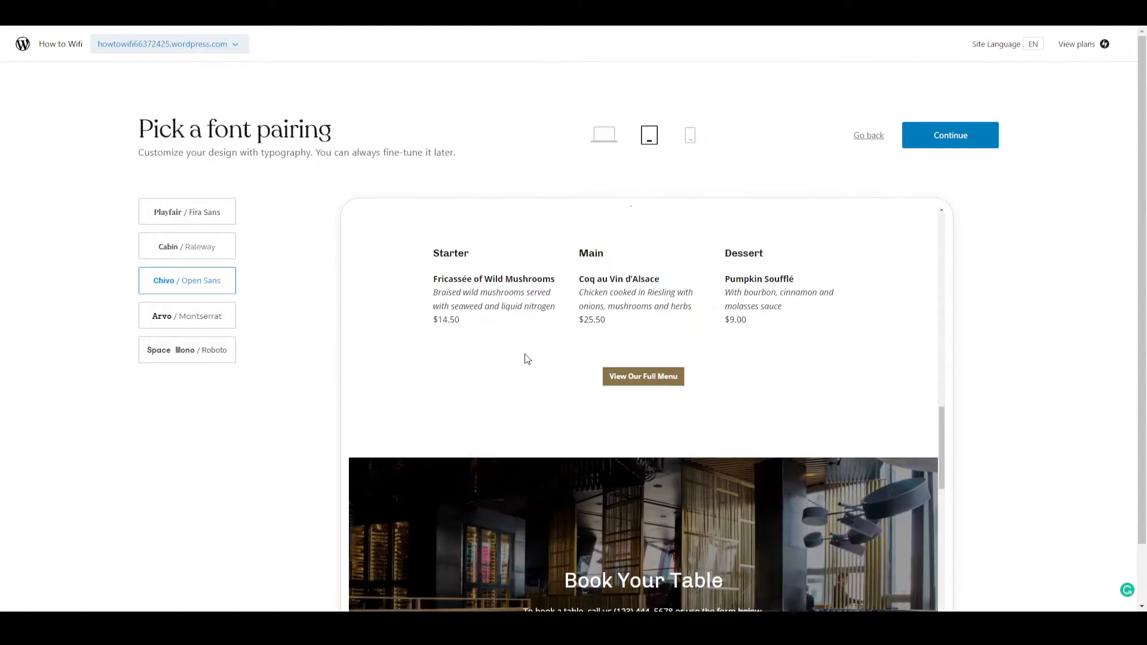
scroll(525, 358, up, 8)
scroll(525, 358, up, 3)
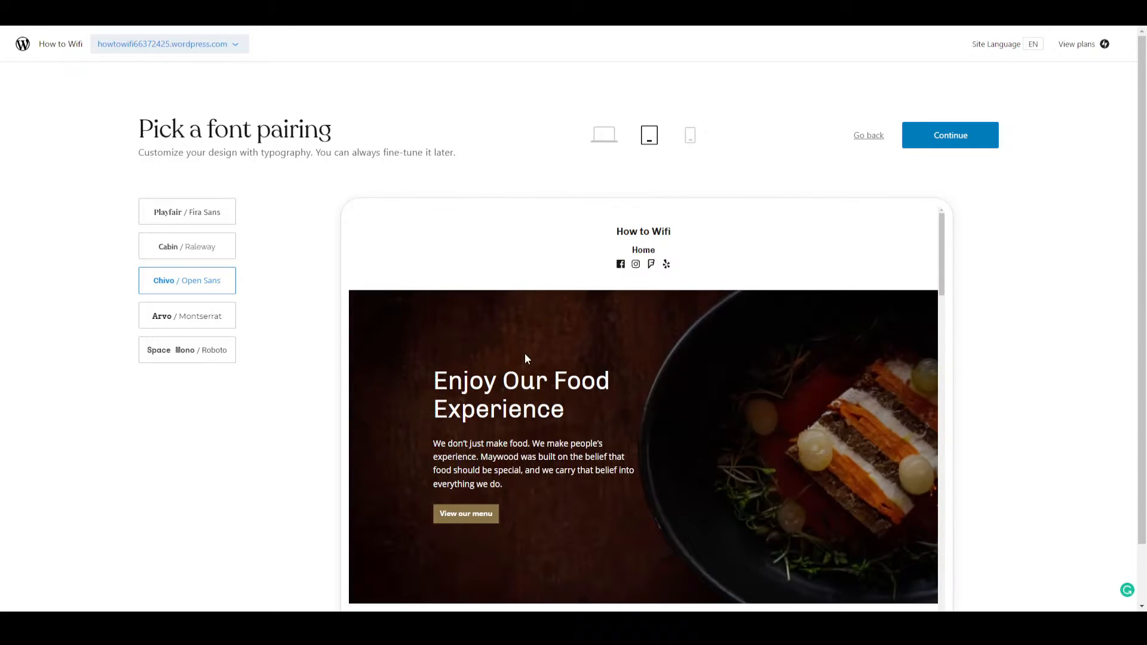
click(690, 135)
scroll(612, 345, down, 8)
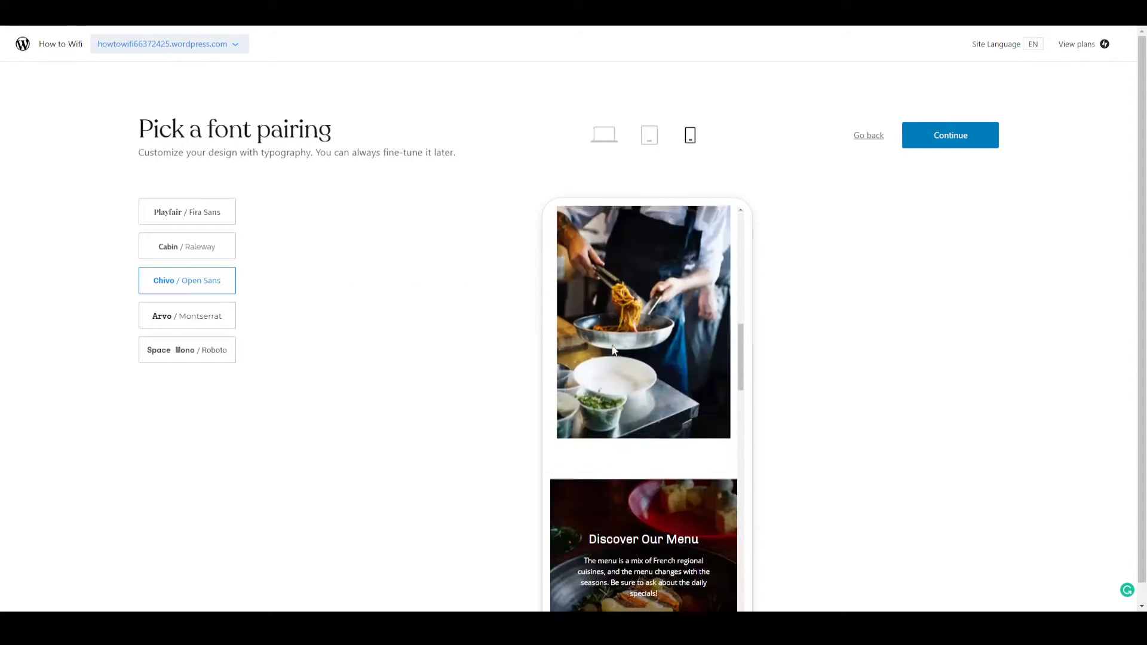
scroll(612, 345, up, 7)
scroll(612, 345, up, 1)
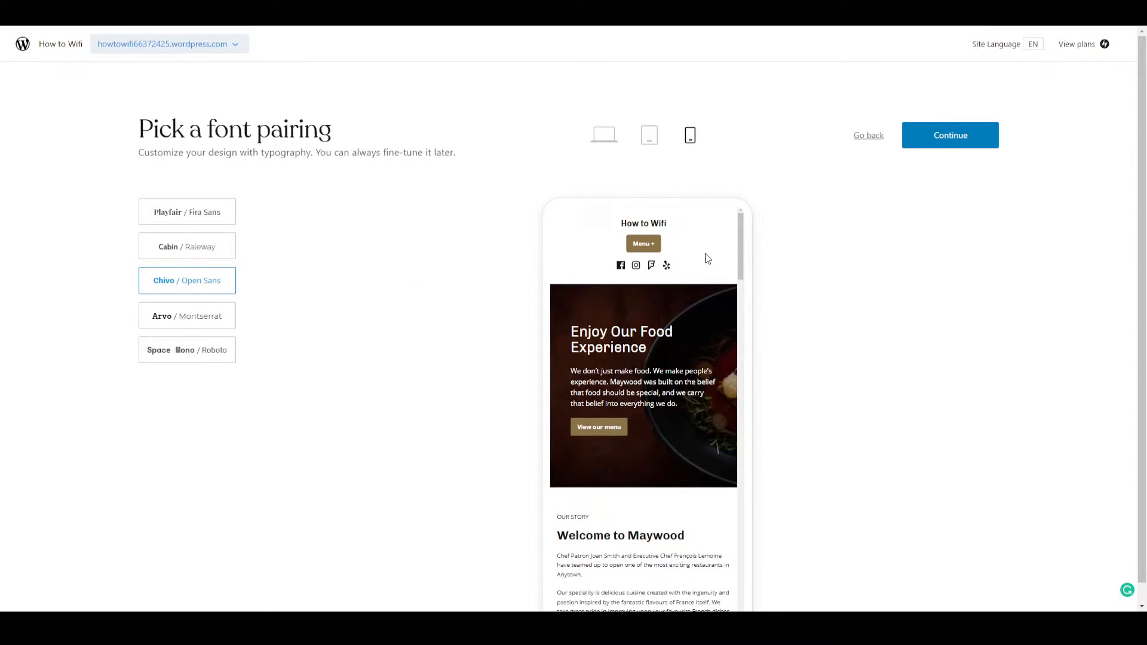
click(954, 140)
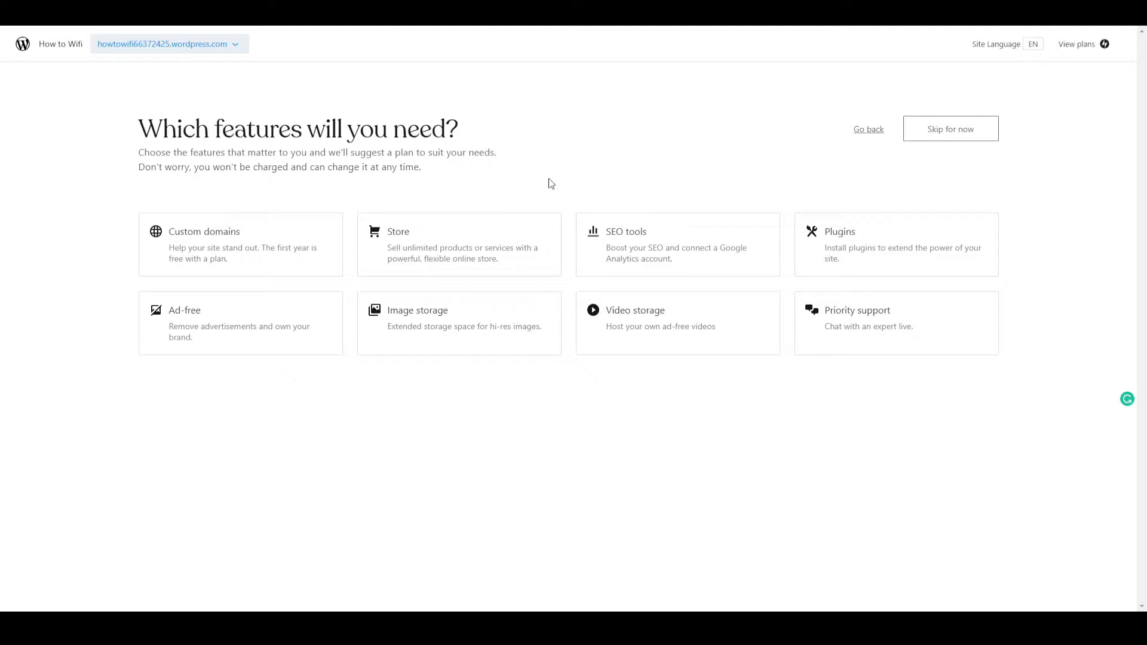
Skip the feature selection and choose the Free plan from the detailed plan comparison.
click(925, 137)
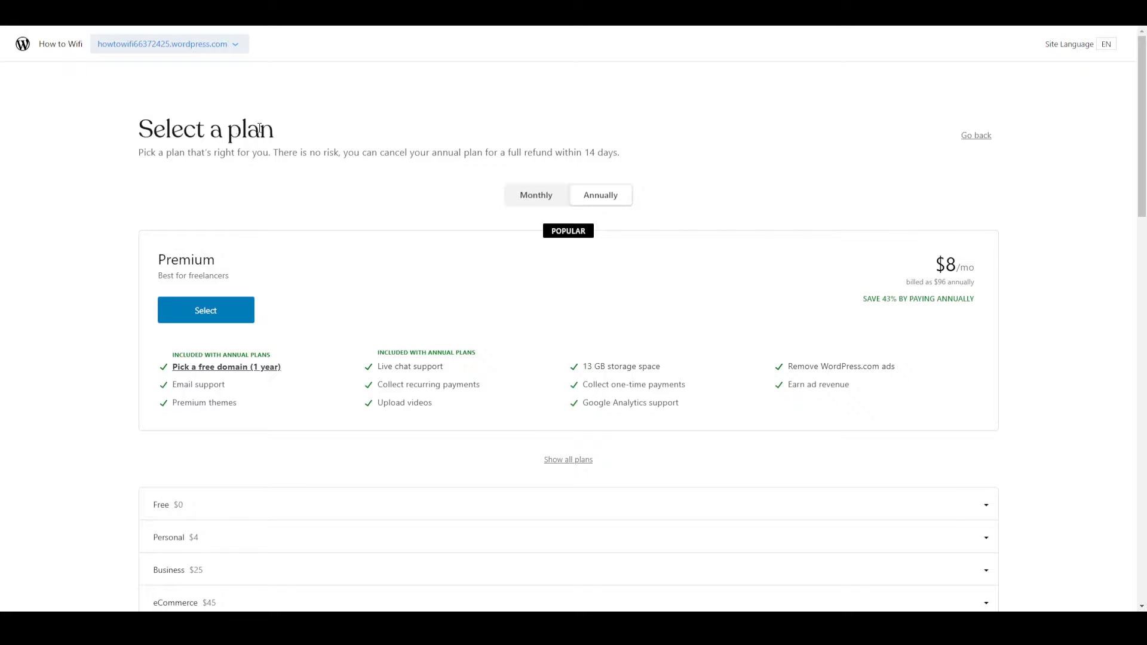
scroll(253, 275, down, 7)
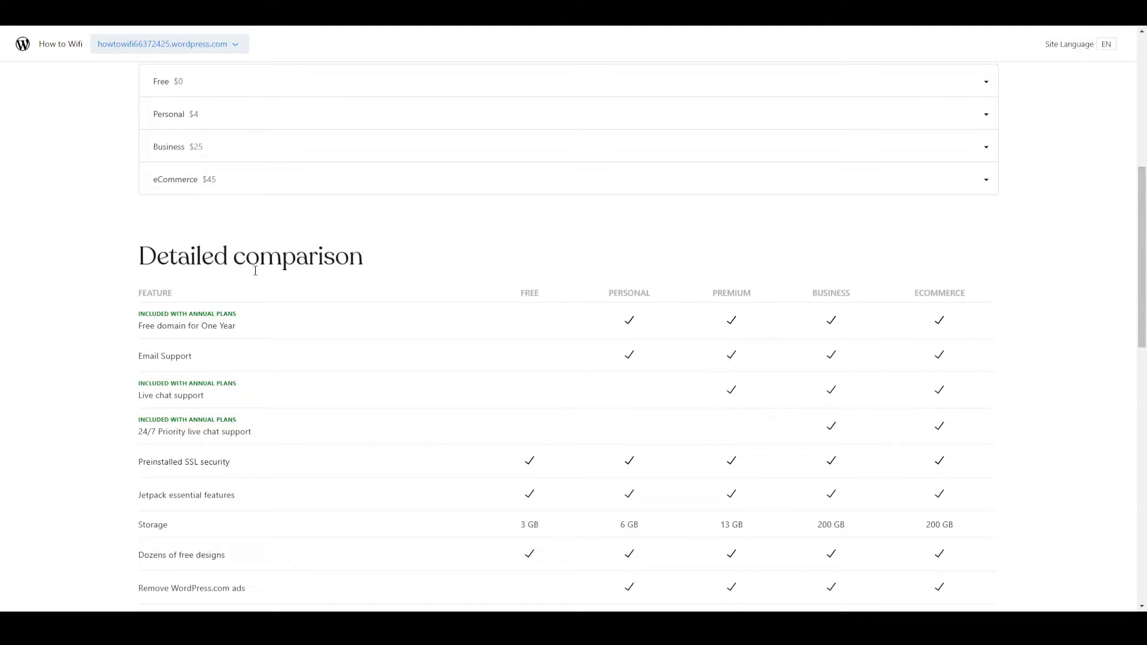
scroll(405, 285, down, 14)
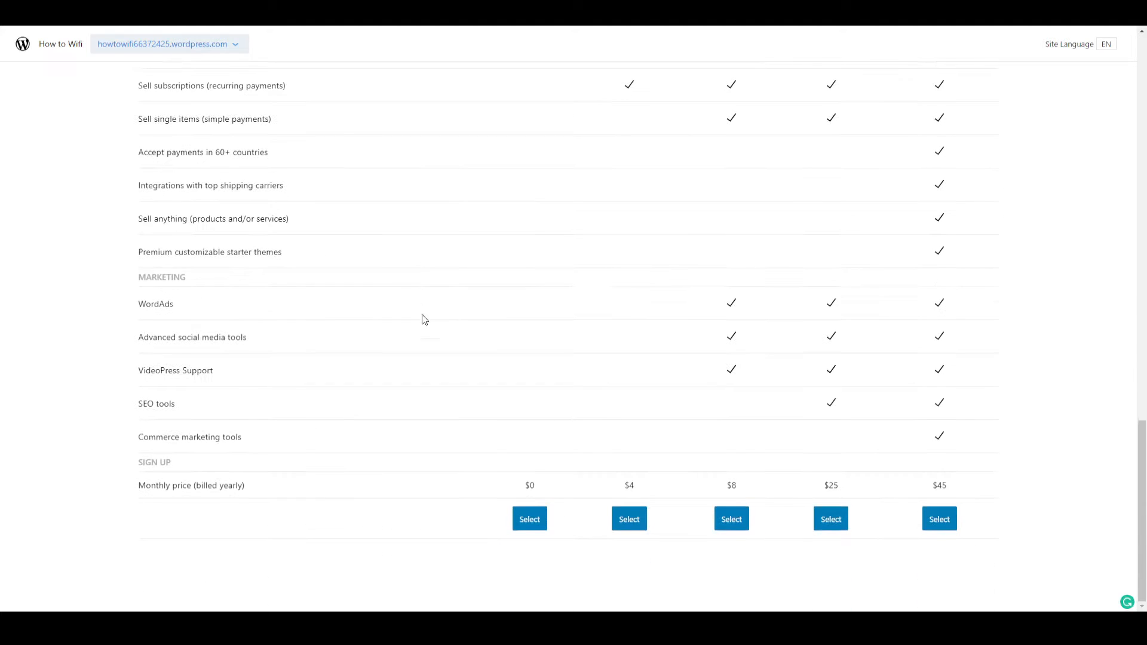
click(541, 525)
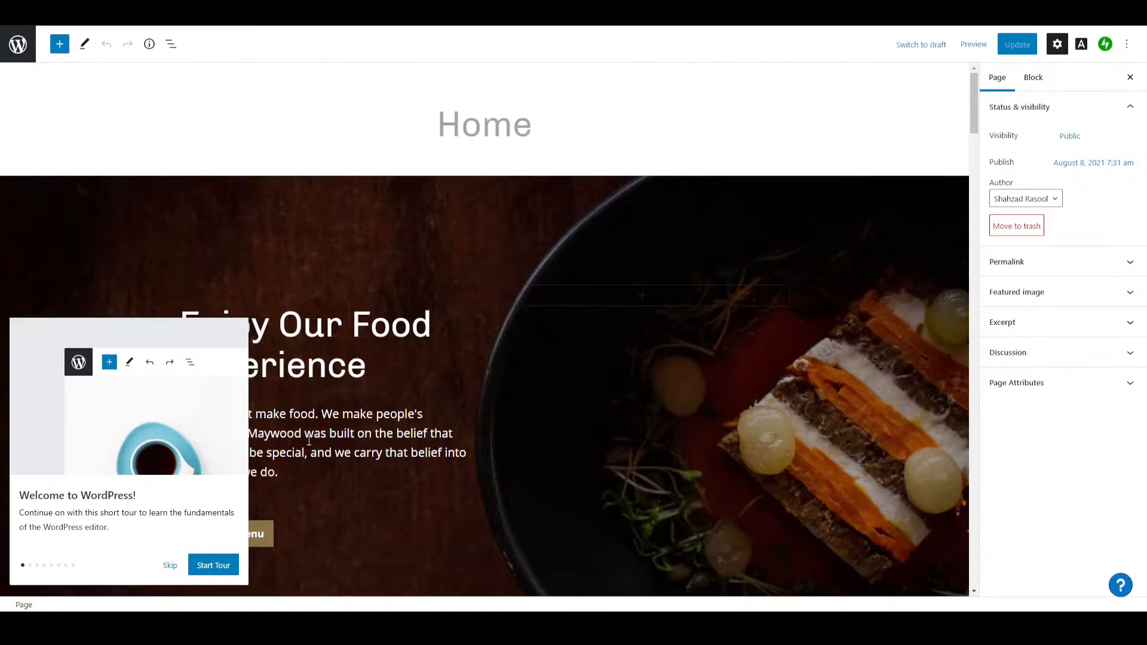
Skip the editor's welcome tour and select the "Enjoy Our Food Experience" heading block.
scroll(398, 306, down, 4)
scroll(399, 306, up, 4)
click(170, 567)
click(237, 321)
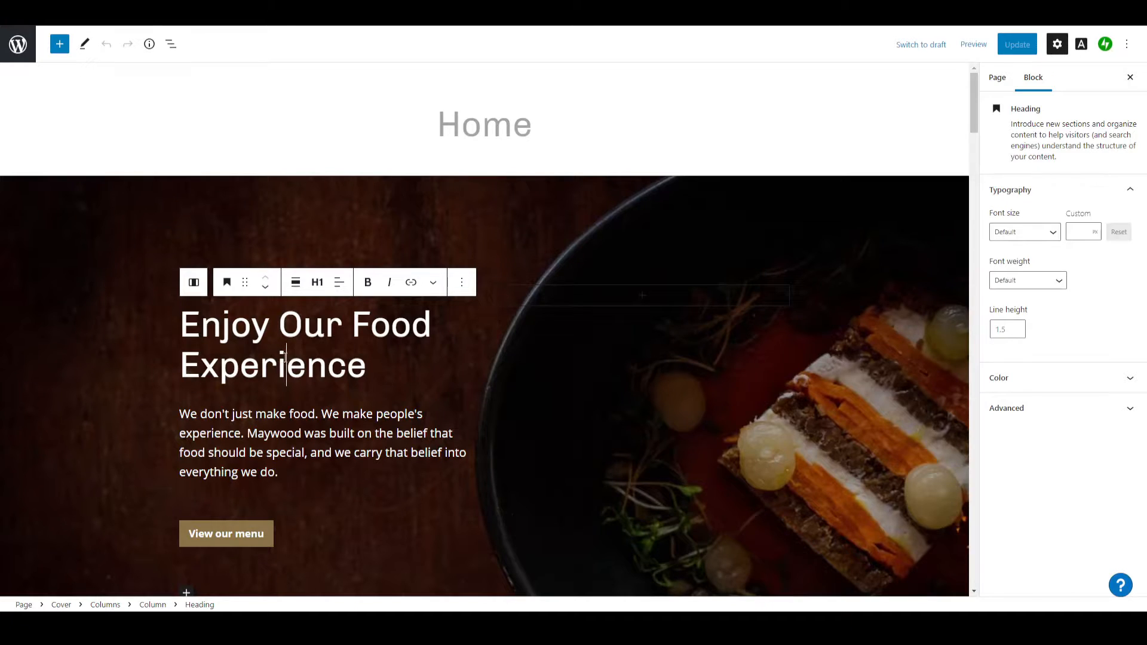
Change the label of the button in the cover section to "View our Videos".
click(220, 537)
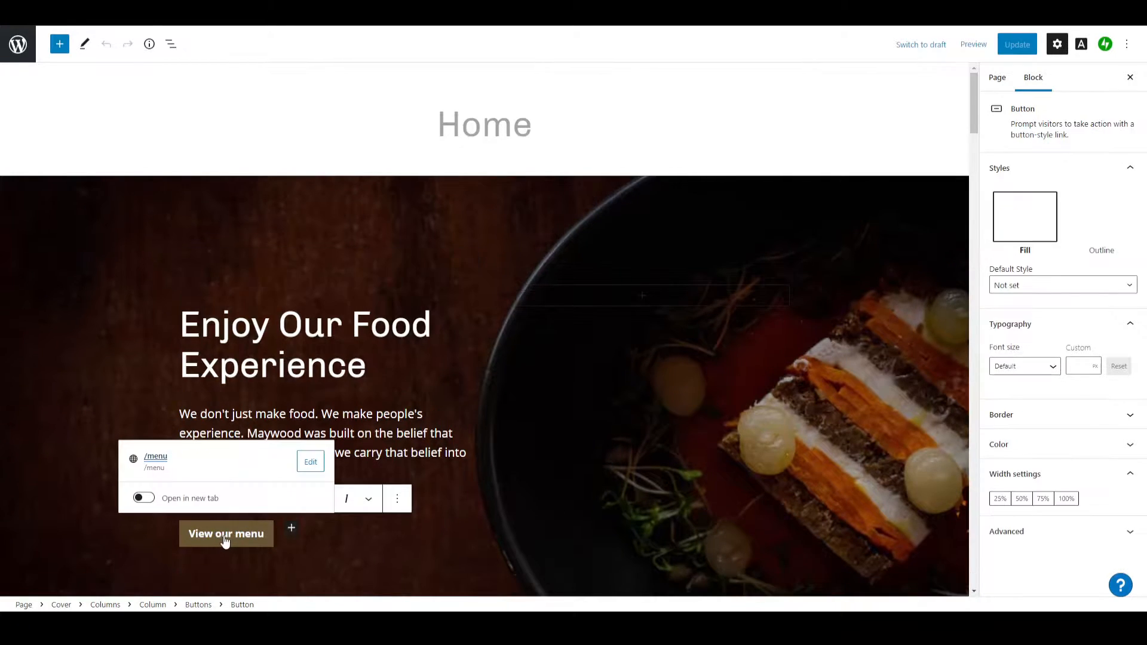
click(264, 537)
drag(266, 538, 237, 541)
text(Videos)
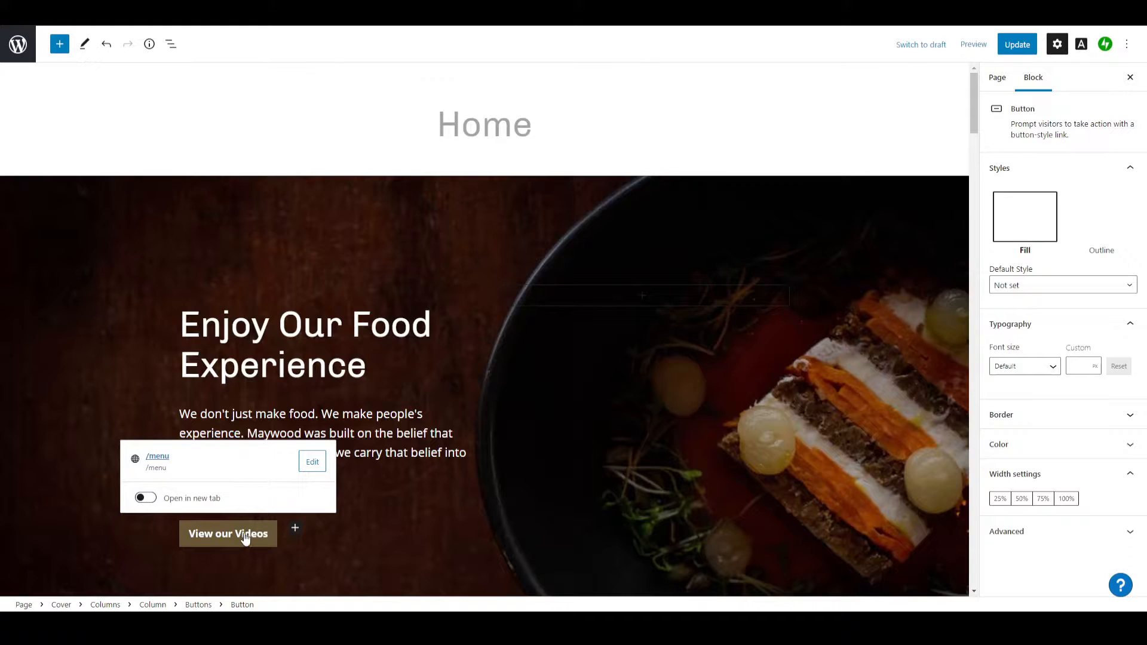
click(159, 521)
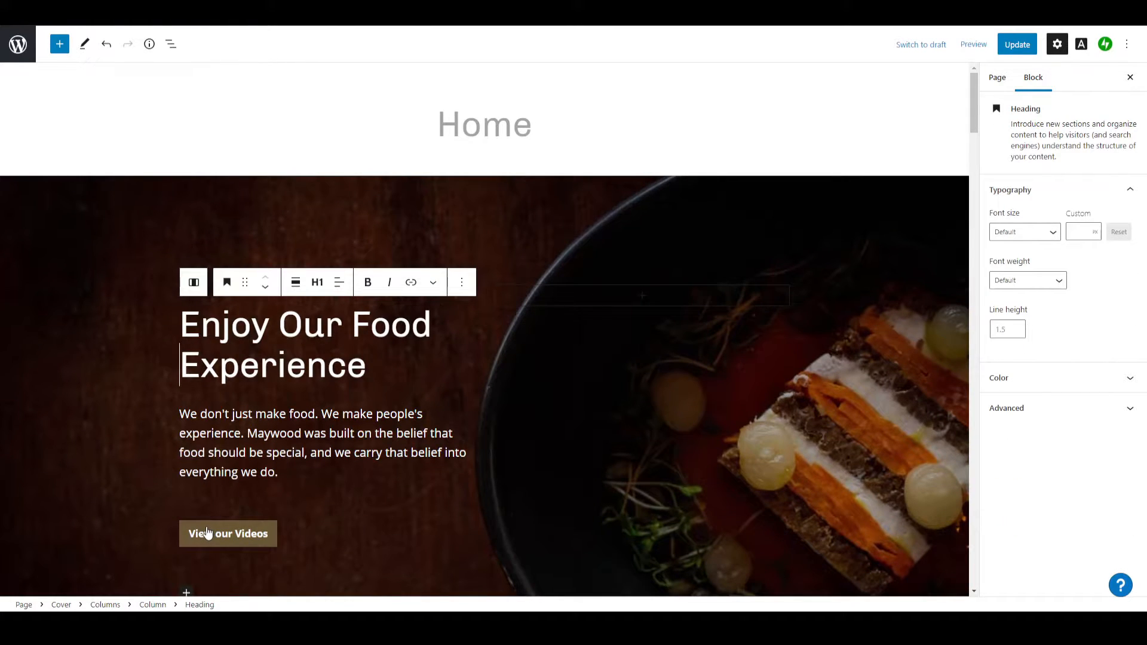
Replace the cover section's background with the restaurant dining room photo from the media library.
scroll(649, 451, down, 2)
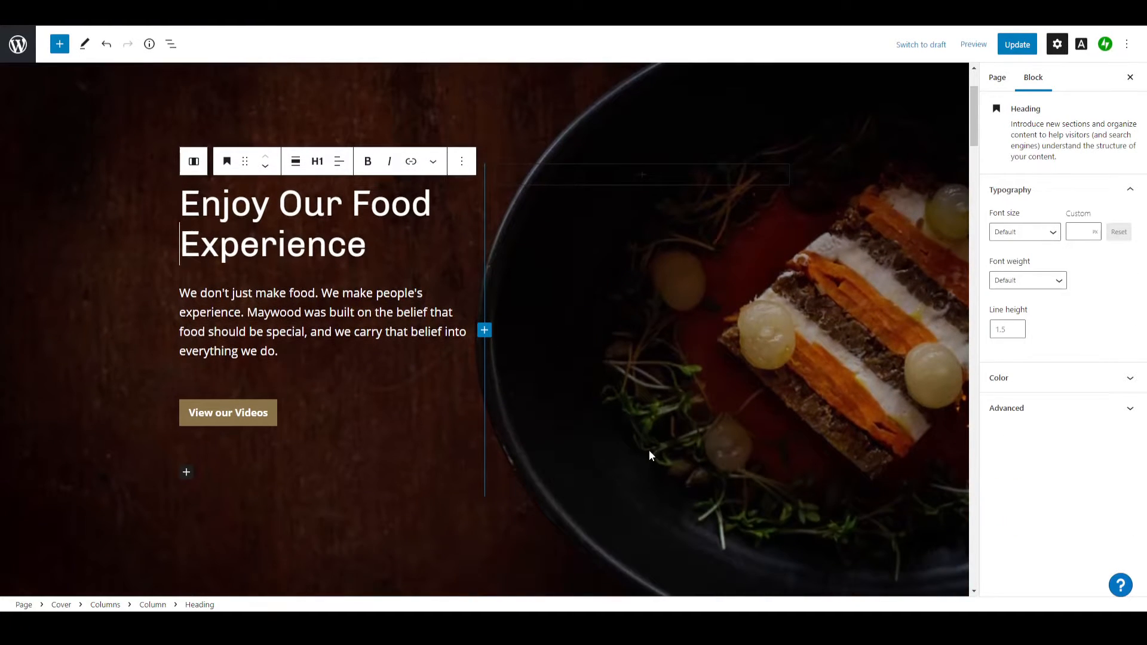
click(762, 399)
scroll(537, 364, up, 2)
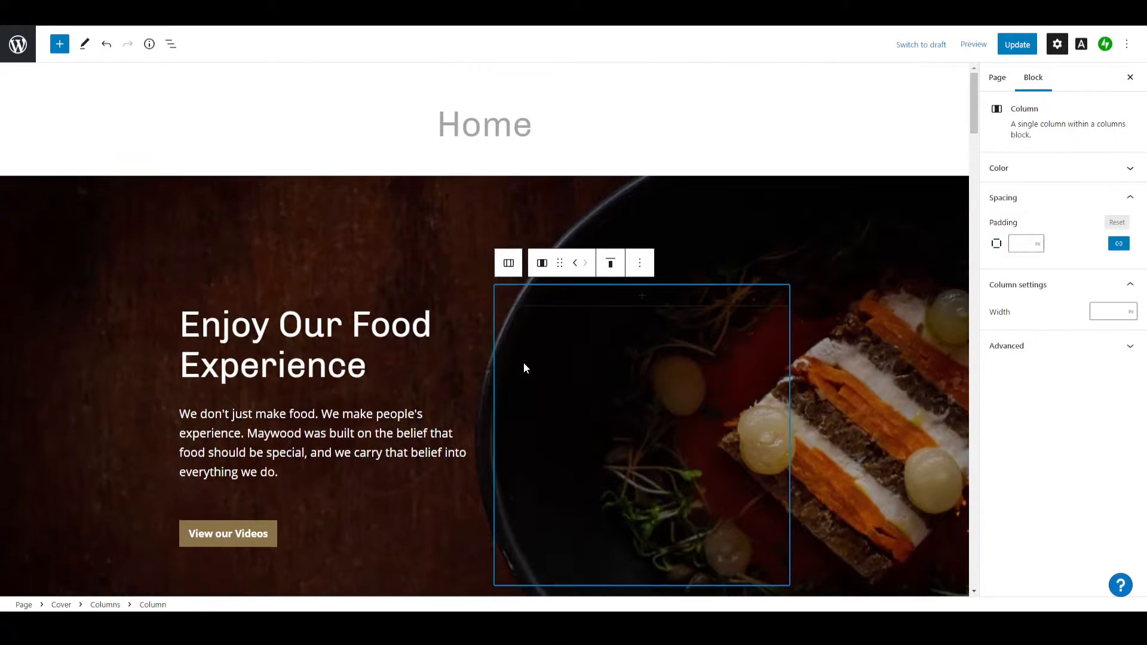
click(407, 206)
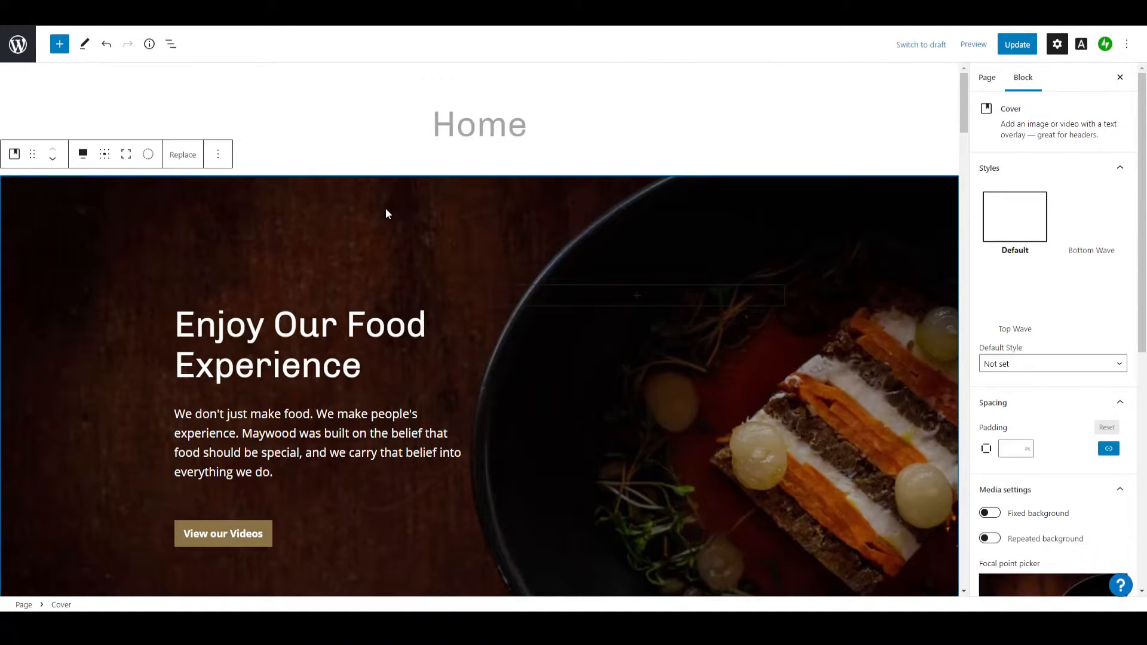
click(184, 156)
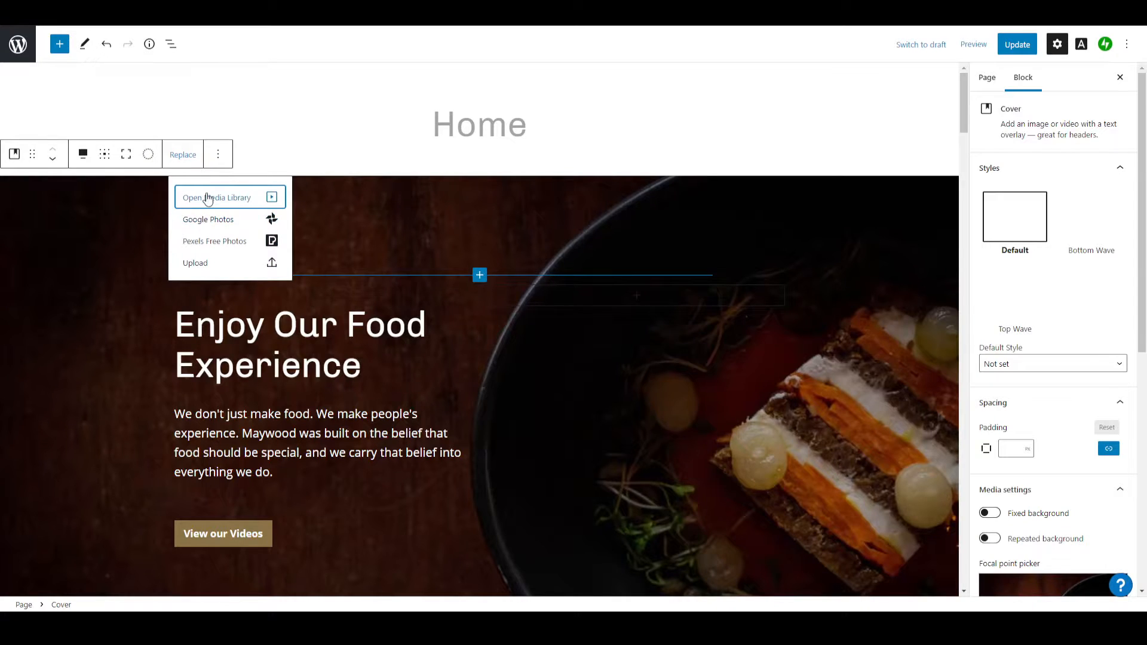
click(230, 199)
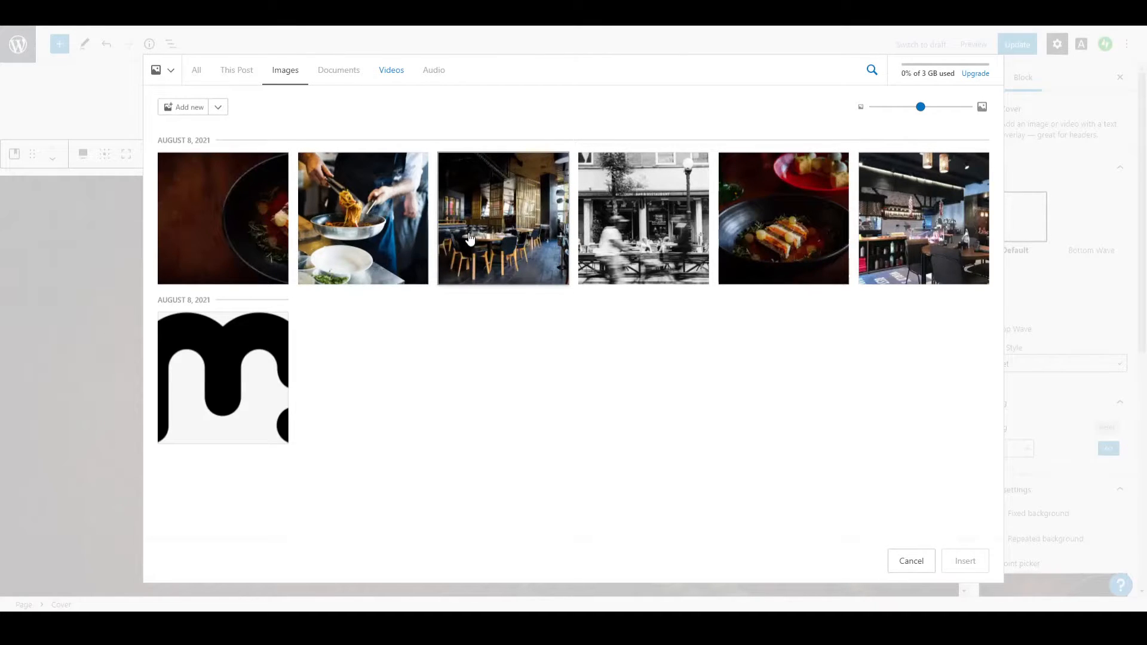
click(501, 222)
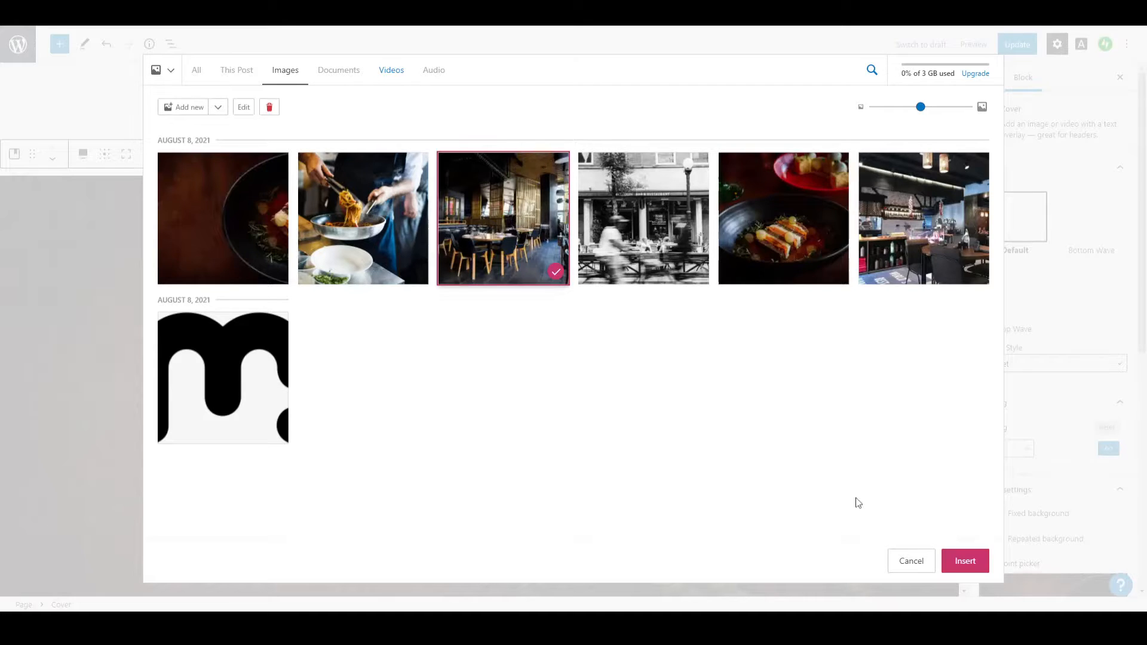
click(951, 559)
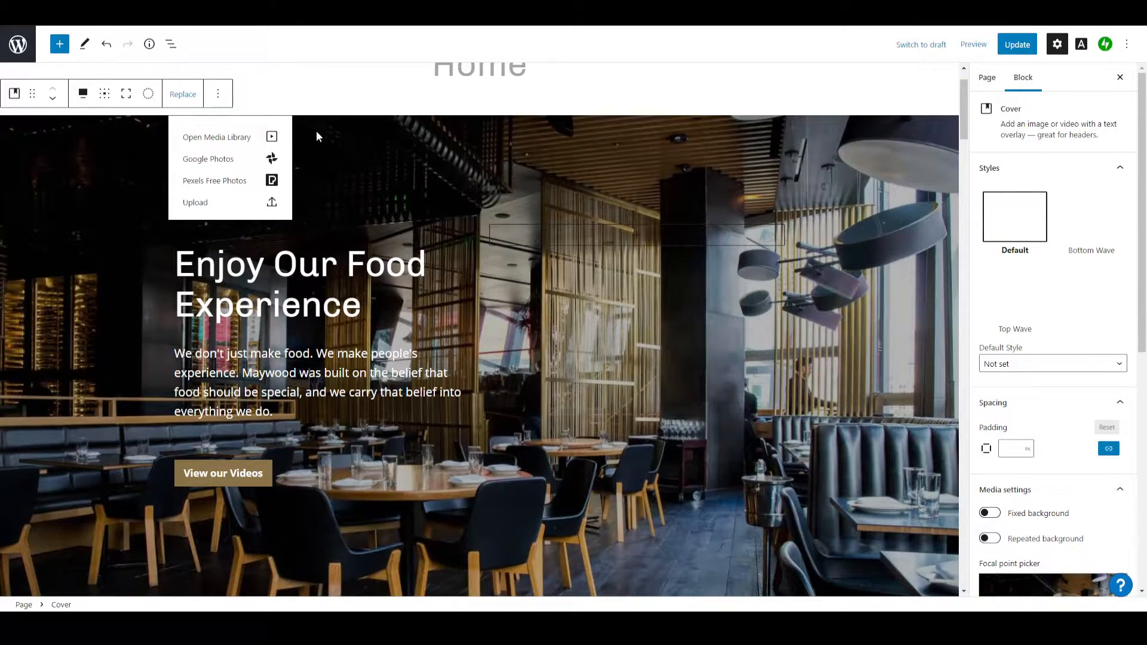
Switch the cover section's background back to the dark food bowl photo from the media library.
click(216, 138)
click(277, 206)
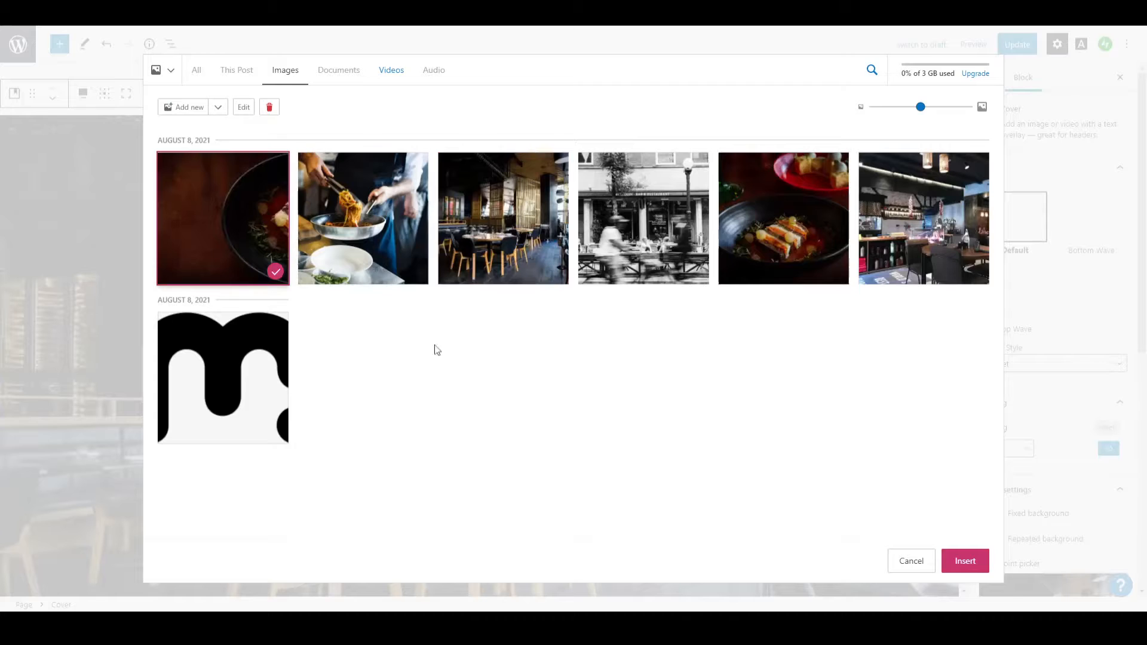
click(965, 559)
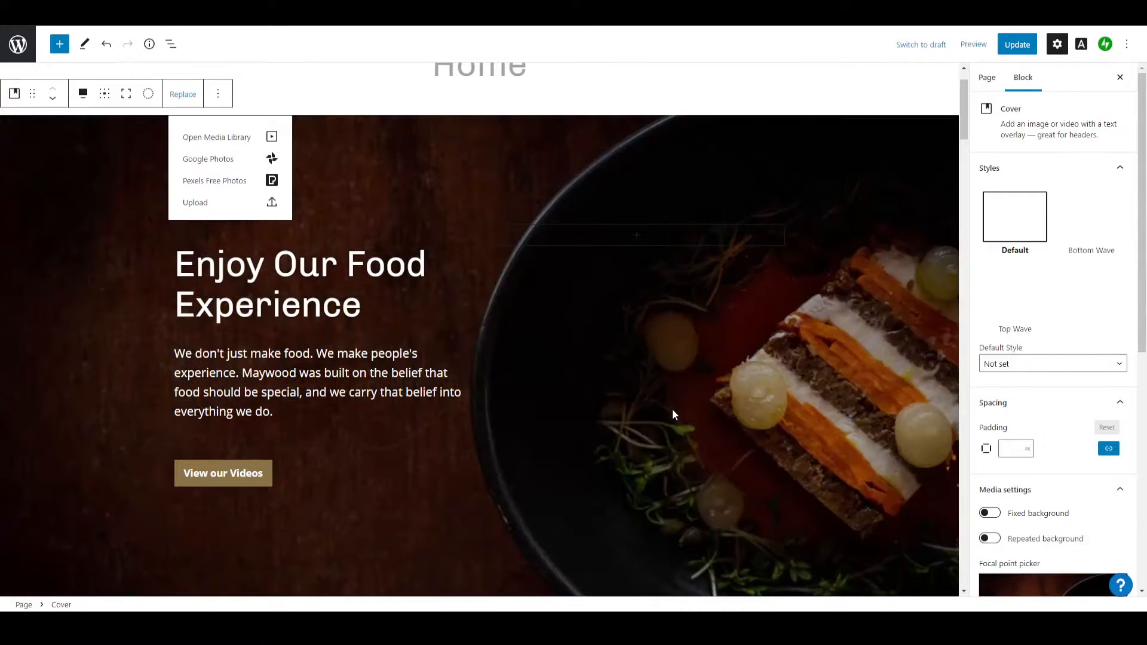
Set the cover block's default style to Default.
scroll(505, 373, up, 1)
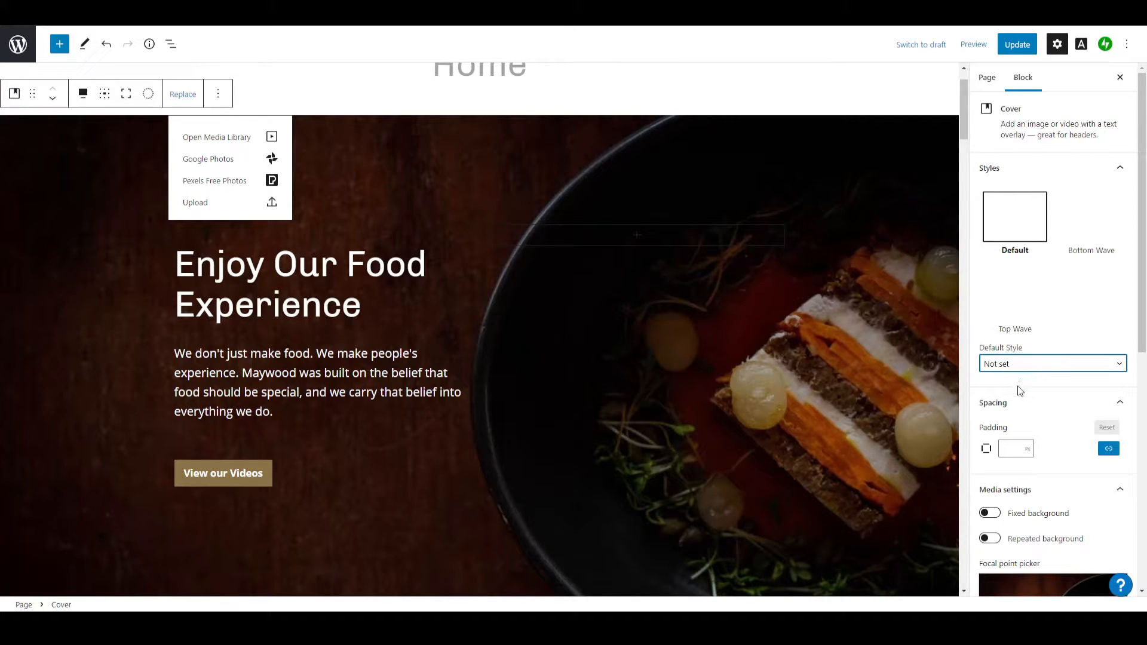
drag(1023, 349, 1013, 350)
key(Down)
key(Down)
key(Up)
Enable the cover's fixed background, scroll the page to check the effect, and disable it again.
scroll(1003, 445, down, 1)
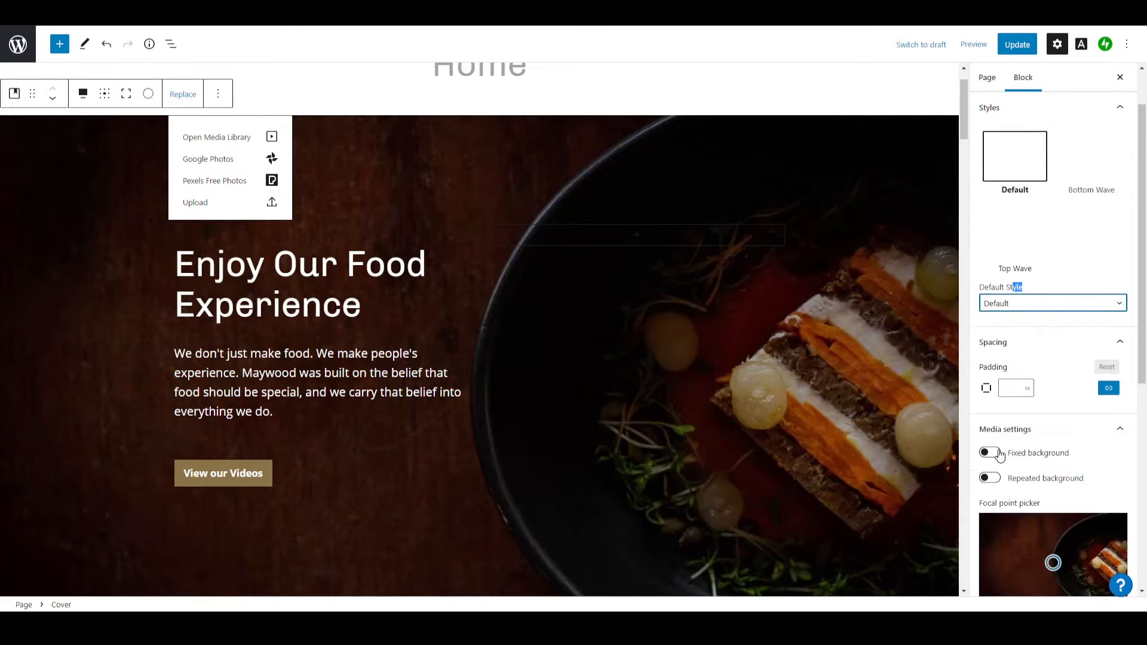
click(996, 452)
scroll(806, 442, down, 5)
scroll(773, 432, up, 5)
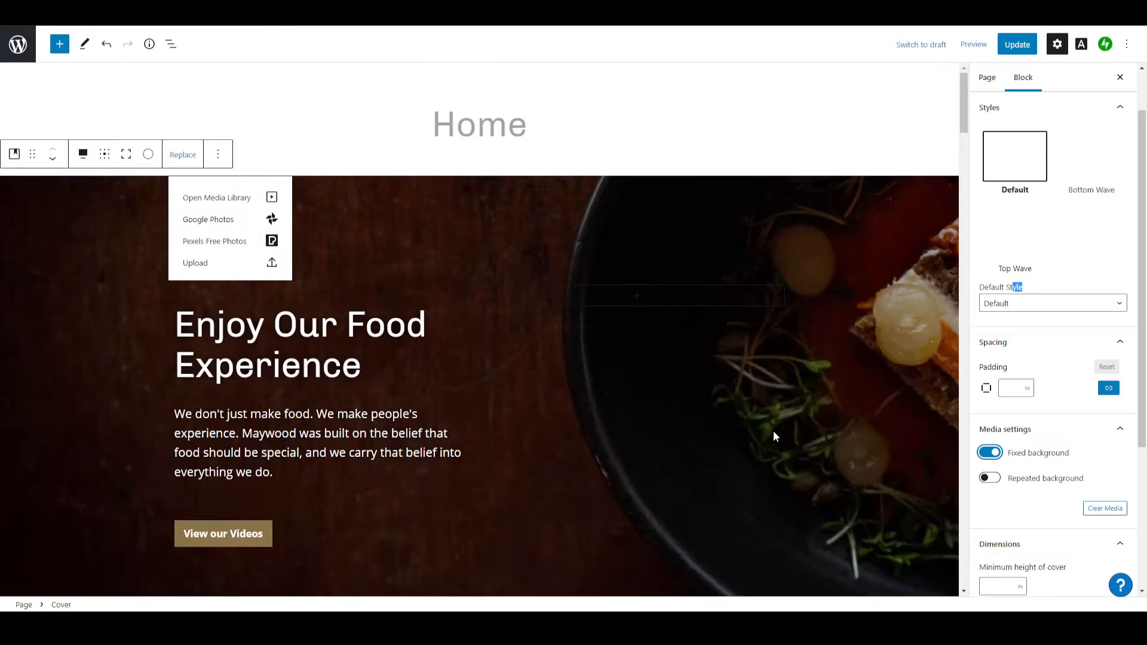
scroll(773, 431, down, 6)
scroll(772, 431, up, 6)
scroll(772, 428, down, 5)
scroll(773, 428, up, 5)
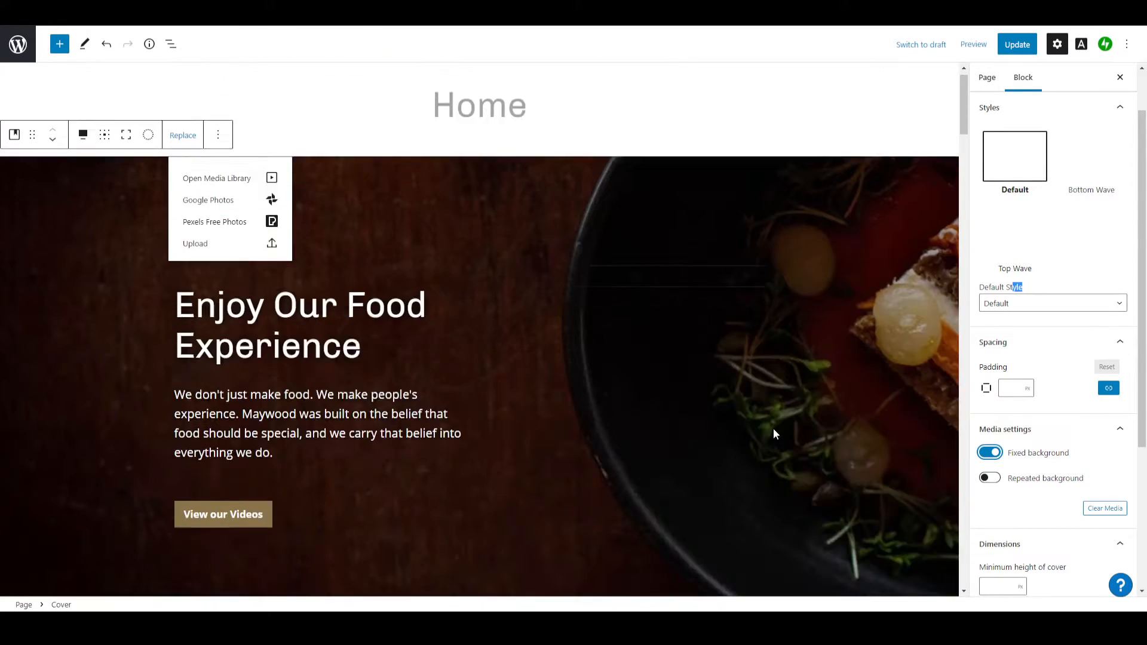
click(996, 452)
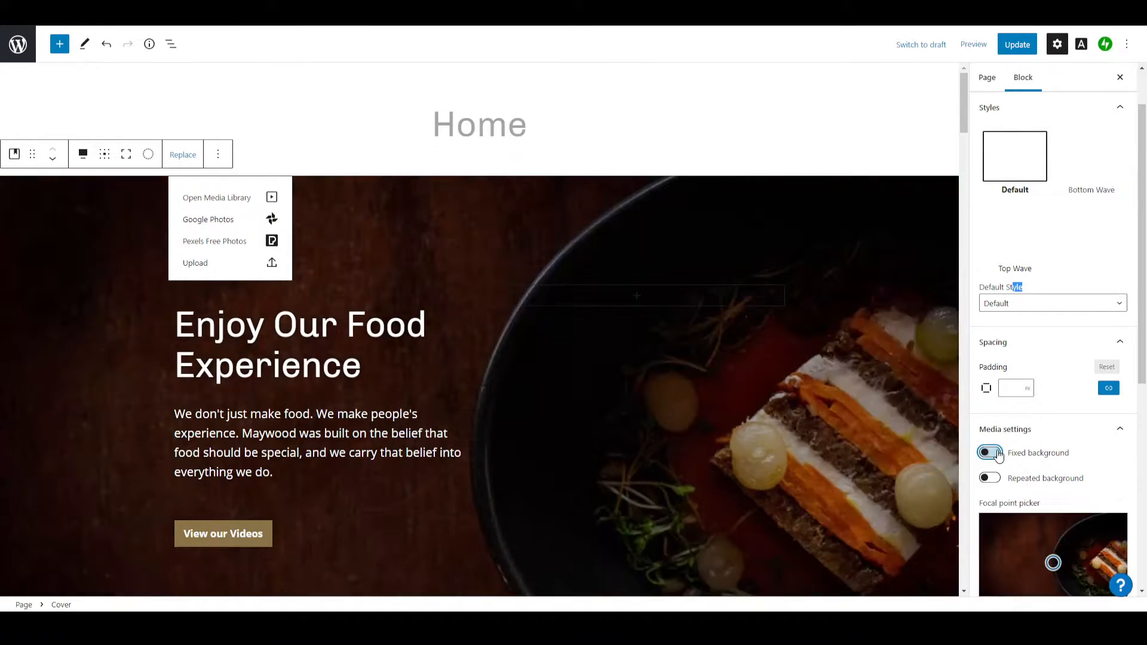
scroll(744, 393, down, 5)
scroll(744, 393, up, 5)
Enable the cover's repeated background, check it on the page, and disable it again.
click(990, 478)
scroll(691, 378, down, 5)
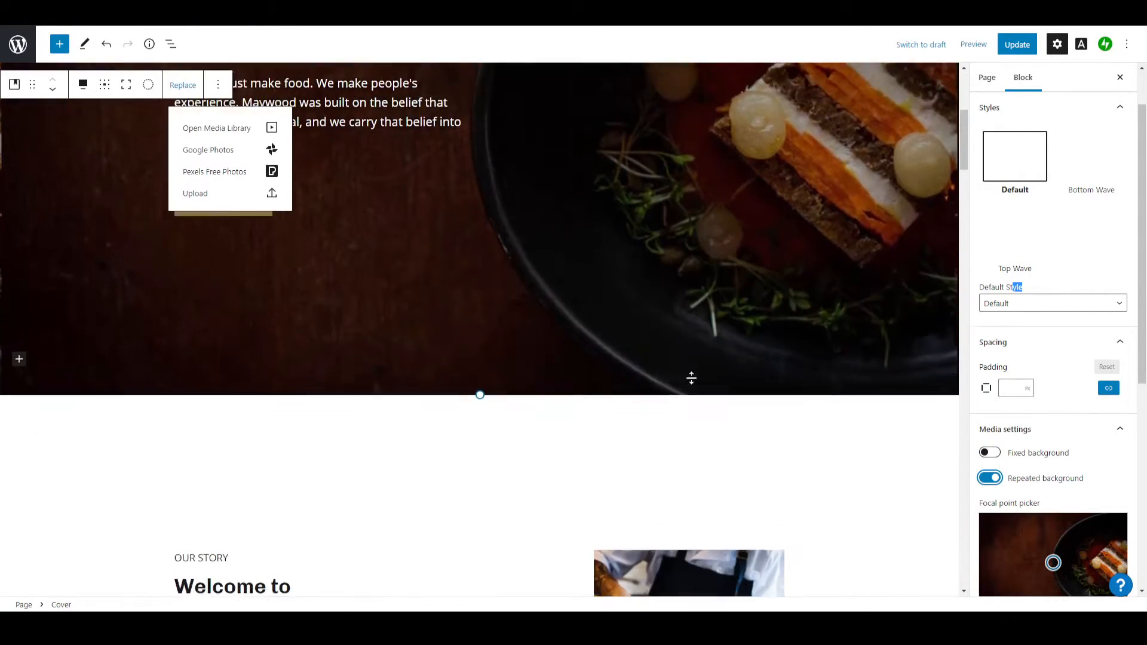
scroll(691, 377, up, 5)
click(988, 478)
Move the cover image's focal point onto the food at 77% left and 51% top, leaving the fixed background off.
scroll(875, 422, down, 4)
scroll(1021, 472, down, 3)
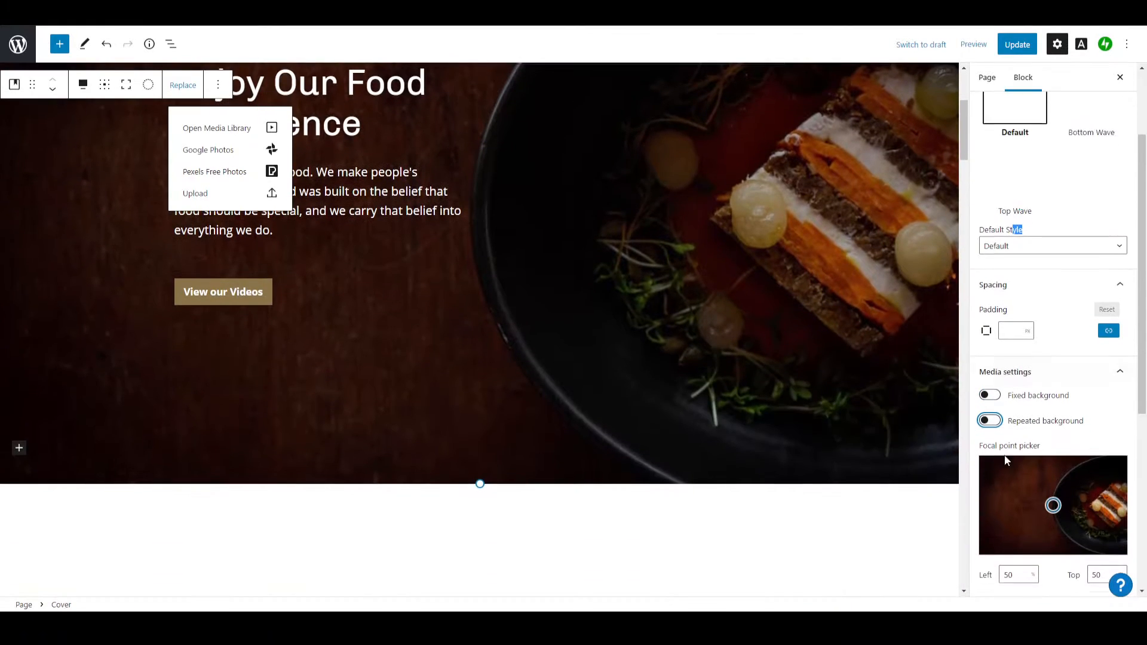
drag(1055, 383, 1100, 382)
click(994, 272)
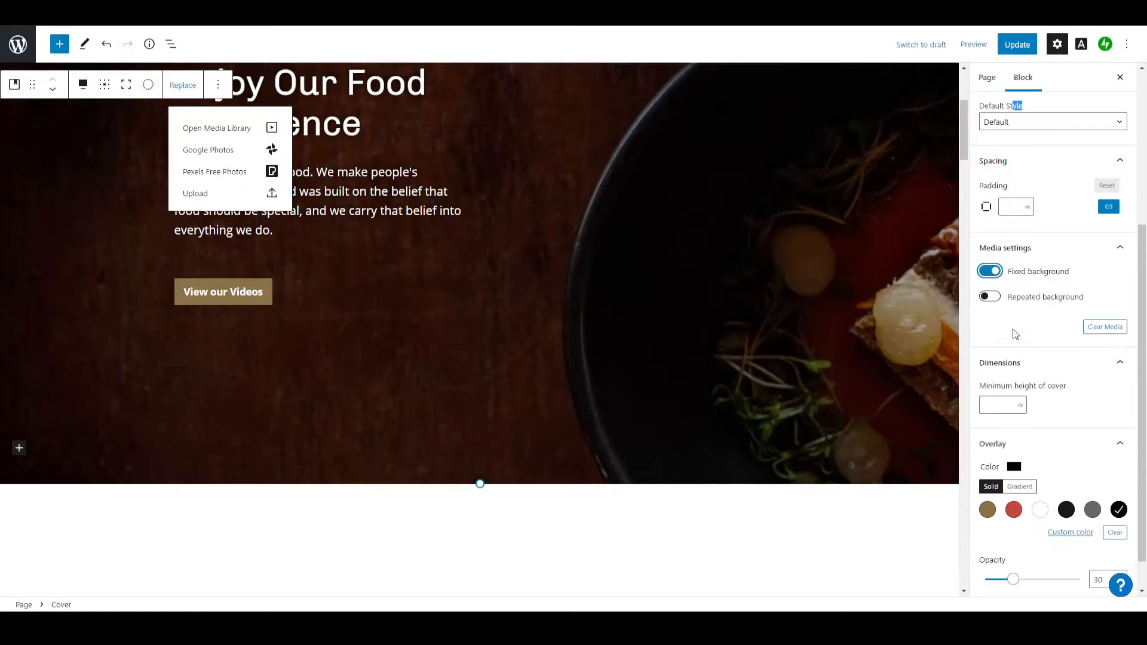
click(990, 272)
drag(1051, 379, 1093, 382)
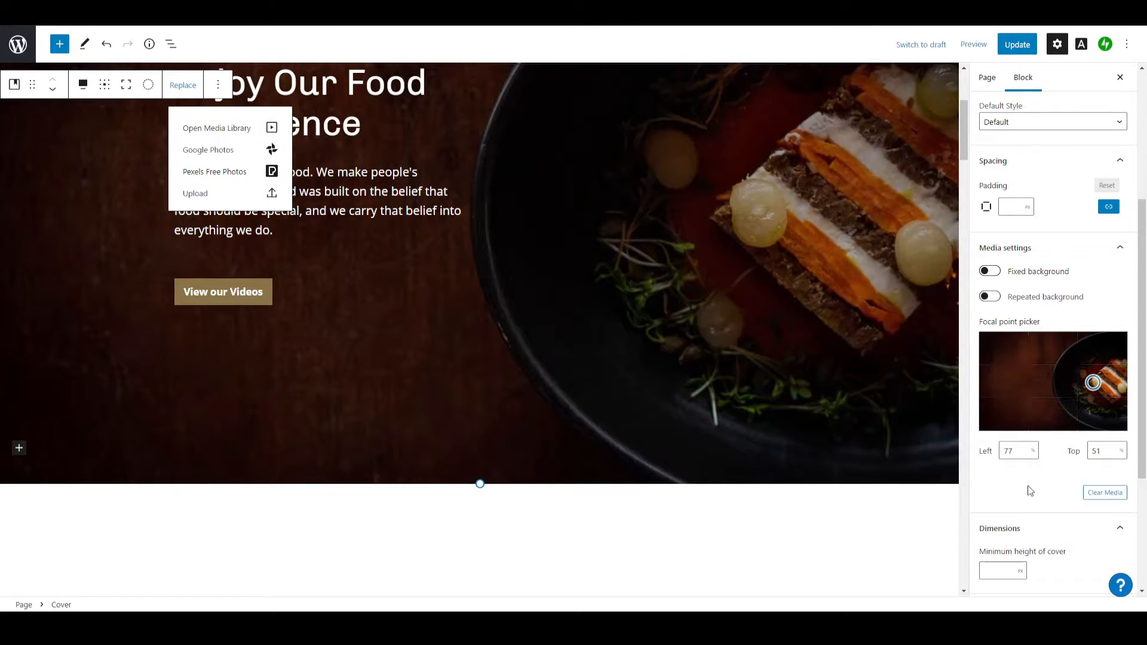
Move the chef cooking image in the Our Story section down one place and back up.
scroll(1028, 488, down, 2)
scroll(944, 467, down, 4)
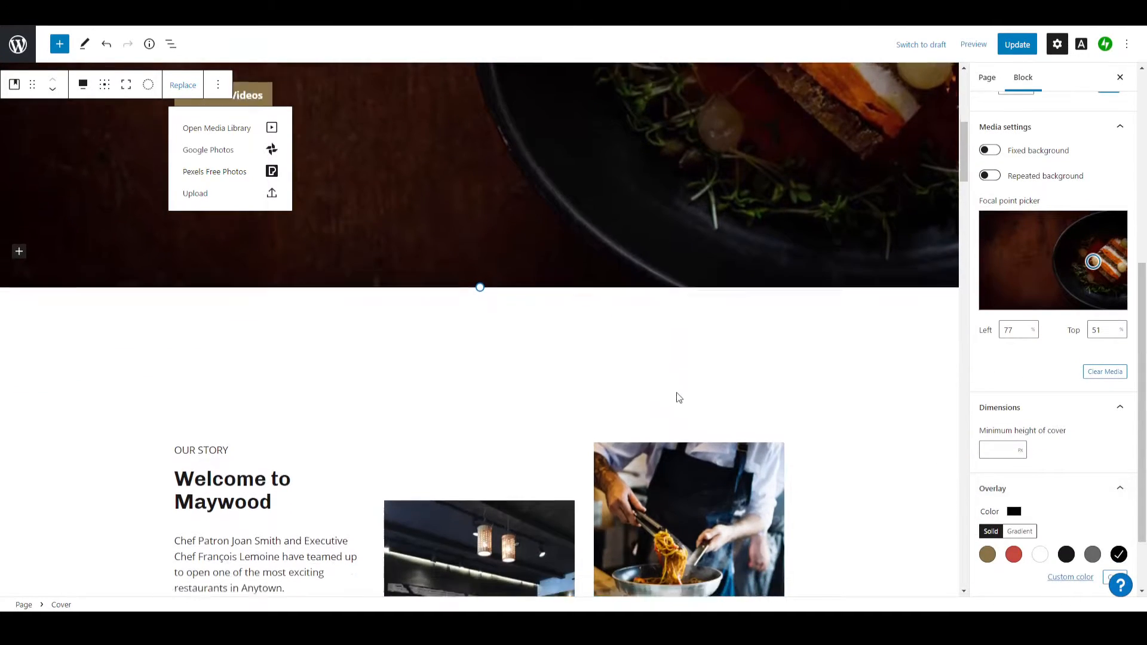
scroll(679, 397, down, 4)
click(163, 307)
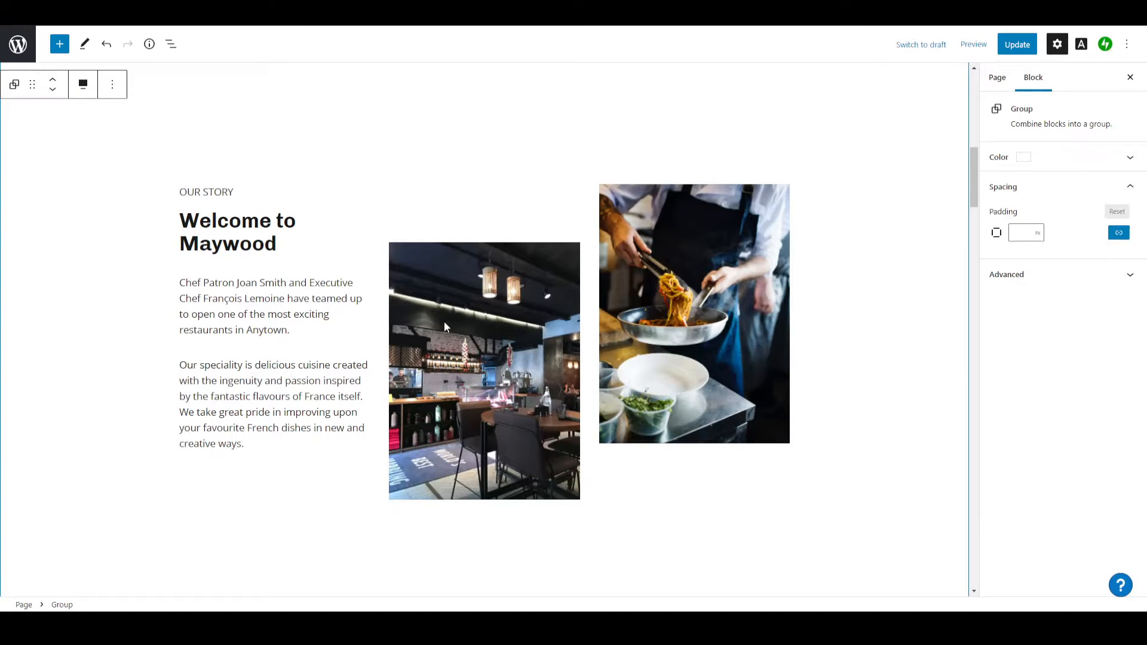
click(657, 297)
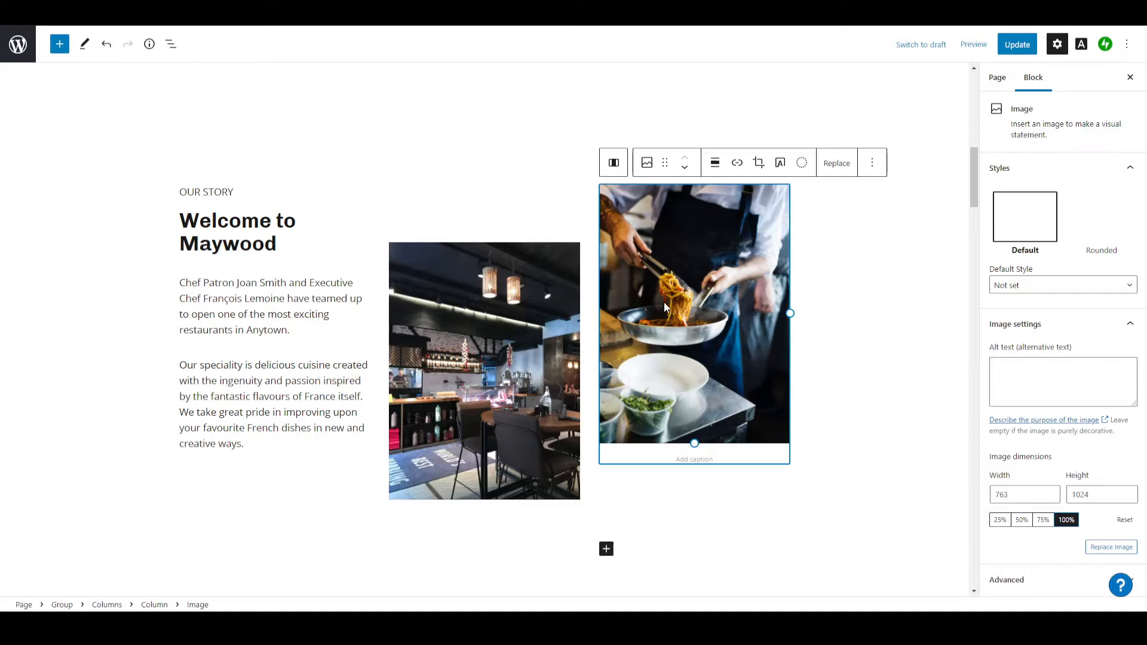
click(685, 169)
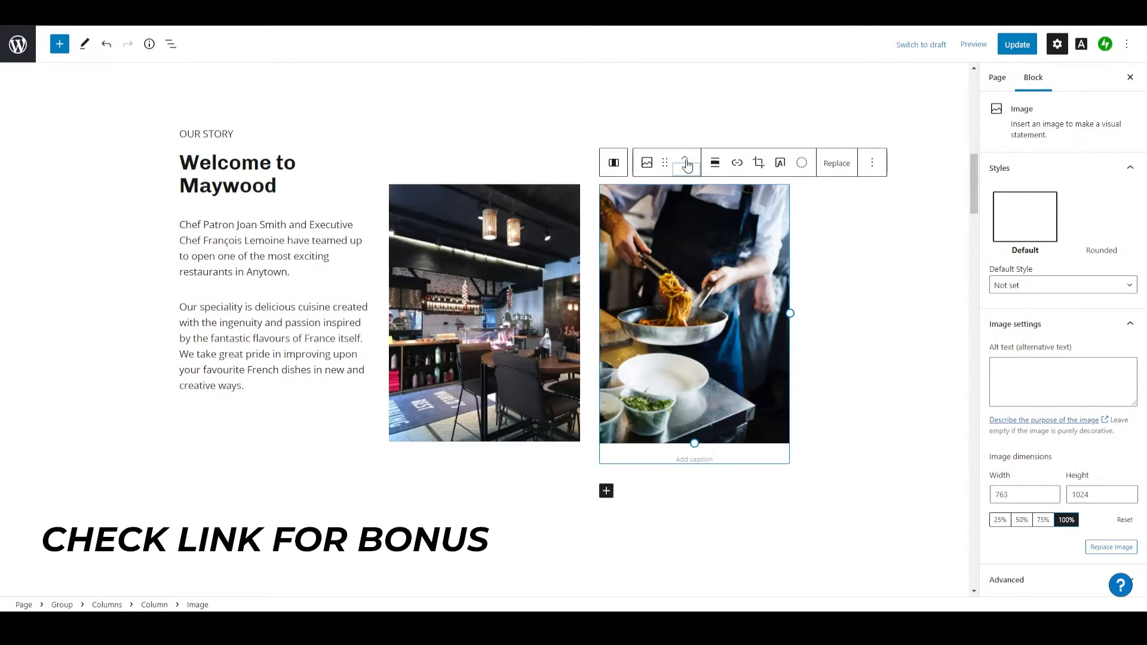
click(685, 158)
click(431, 172)
scroll(150, 327, down, 1)
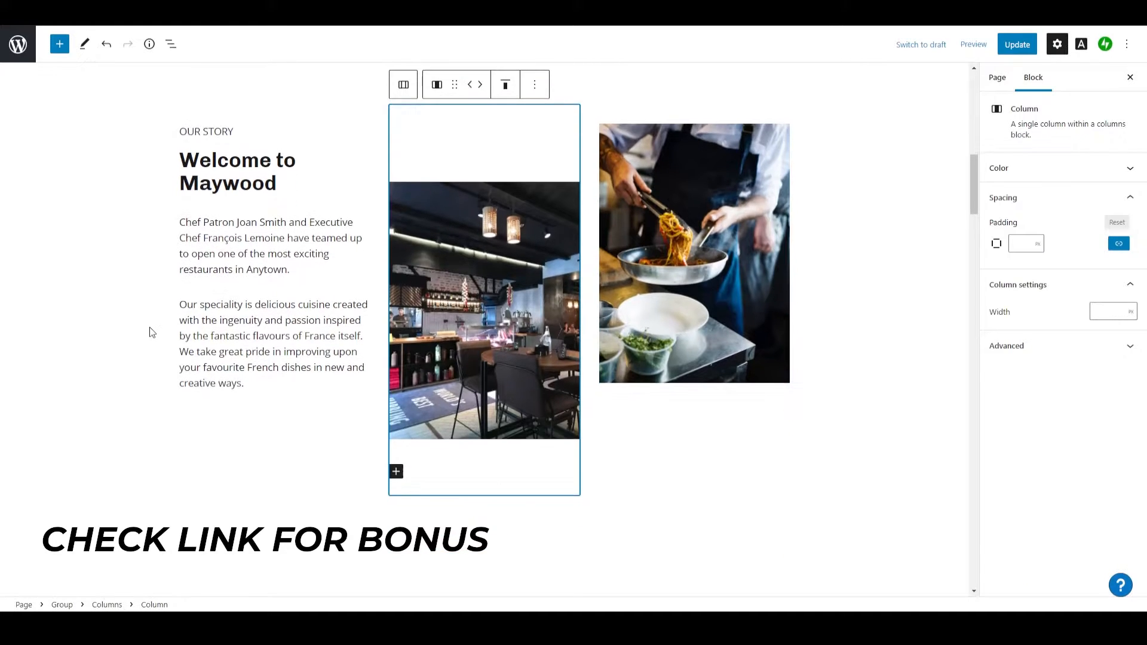
Add an Image block below the spacer at the bottom of the cover section, browsing all available blocks.
scroll(149, 327, up, 5)
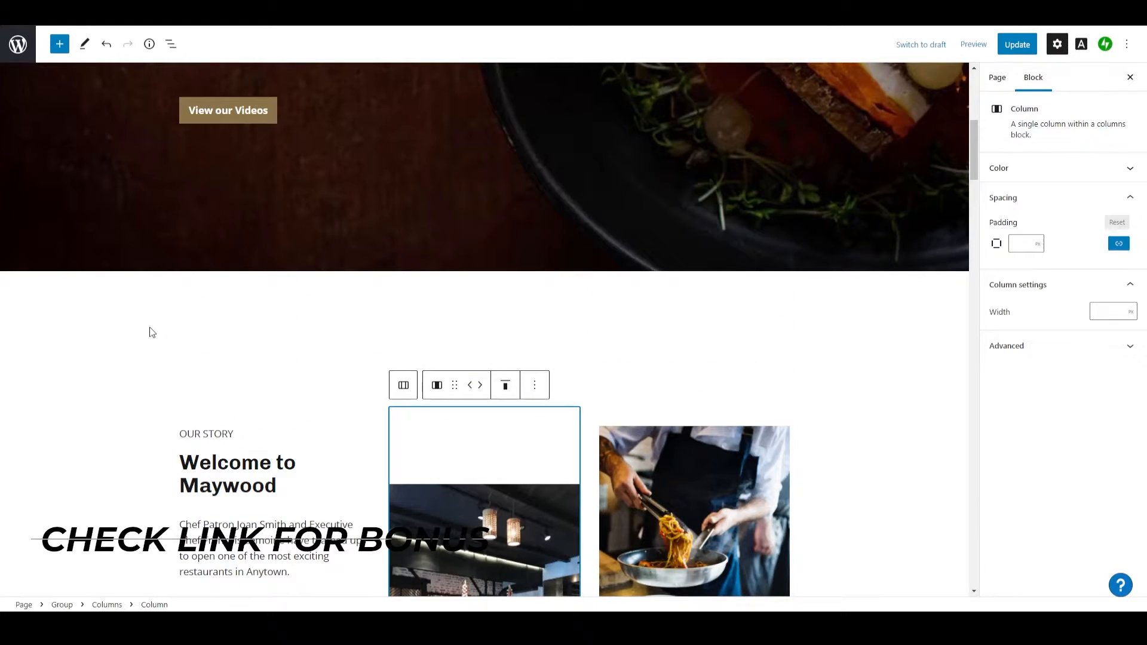
click(414, 320)
scroll(358, 316, up, 3)
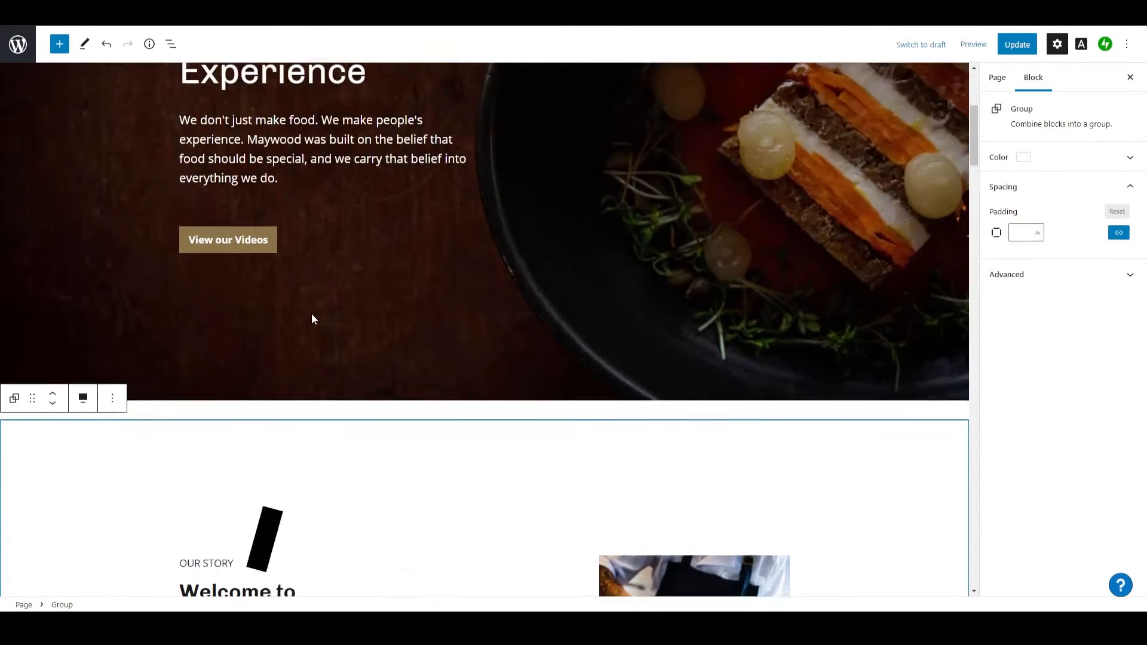
click(406, 415)
scroll(350, 461, down, 3)
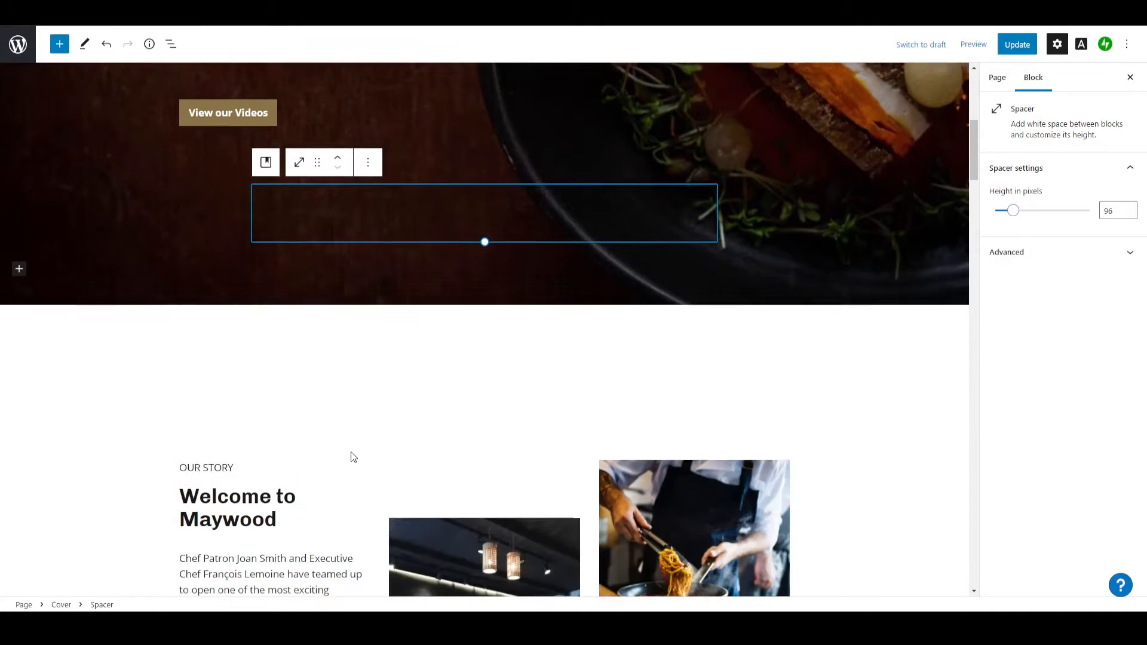
click(19, 267)
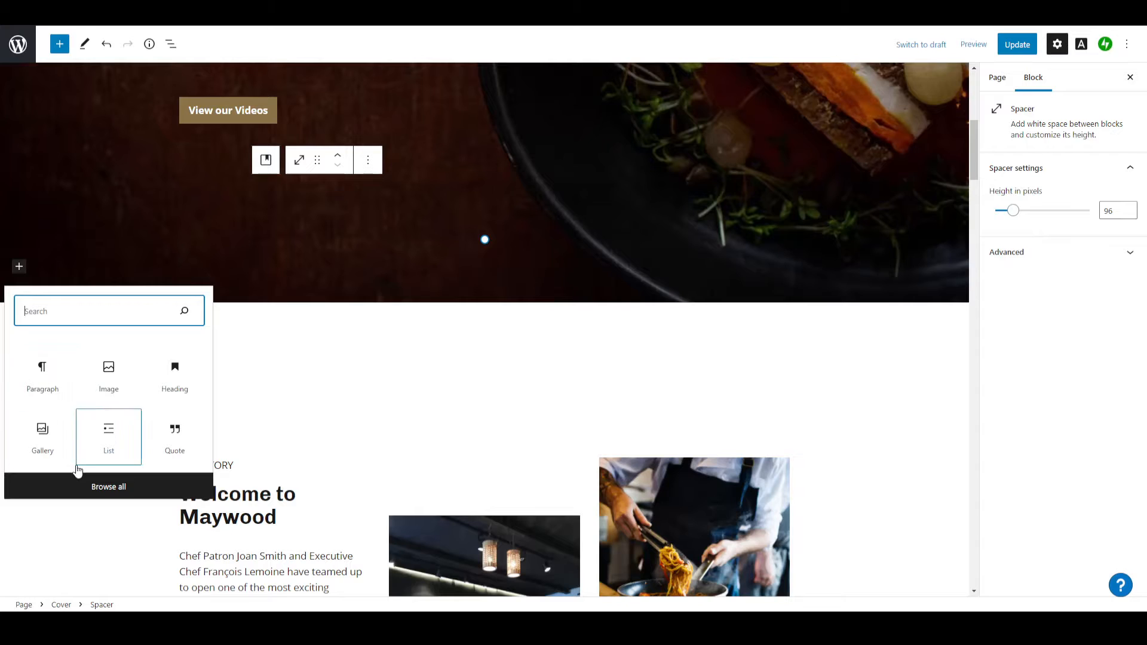
click(94, 481)
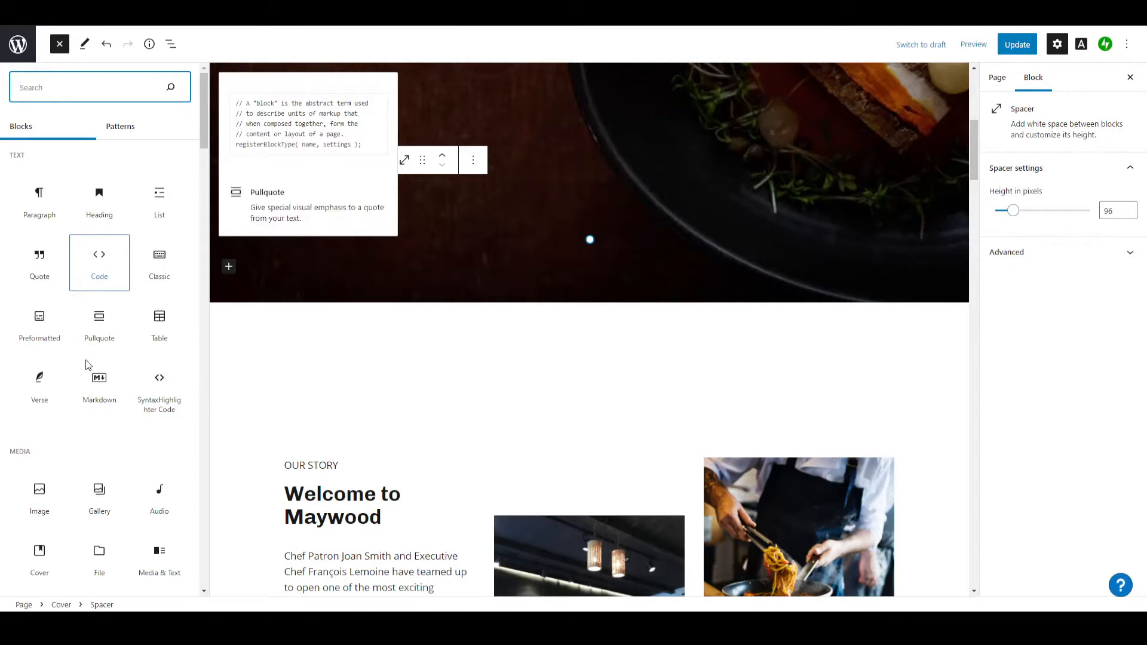
scroll(105, 382, down, 2)
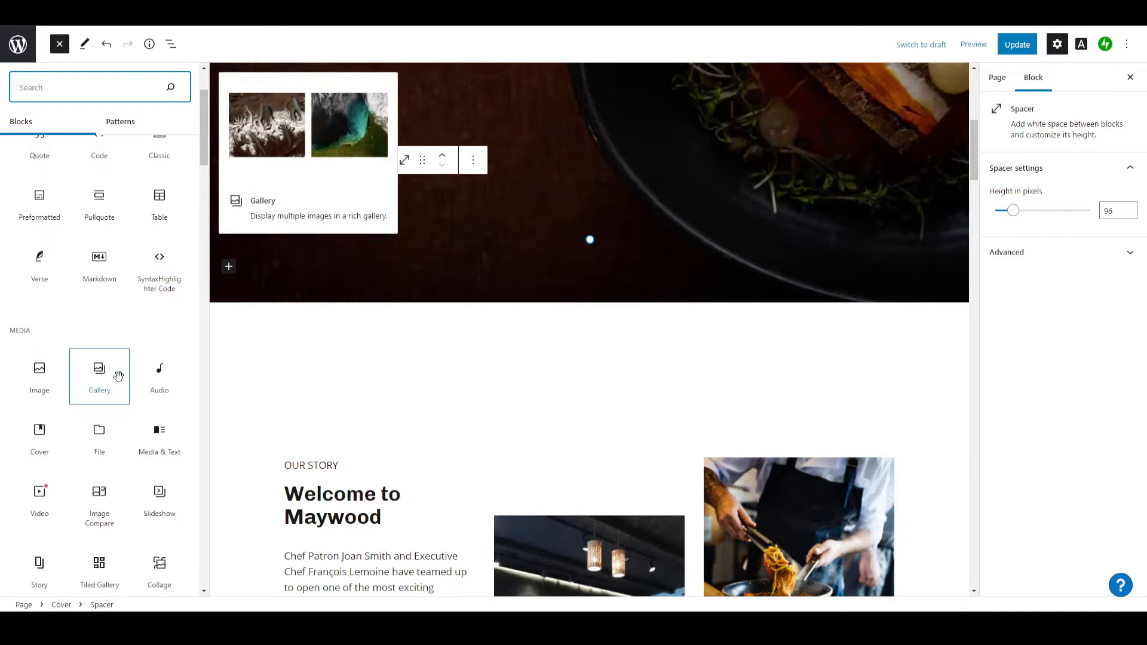
click(34, 389)
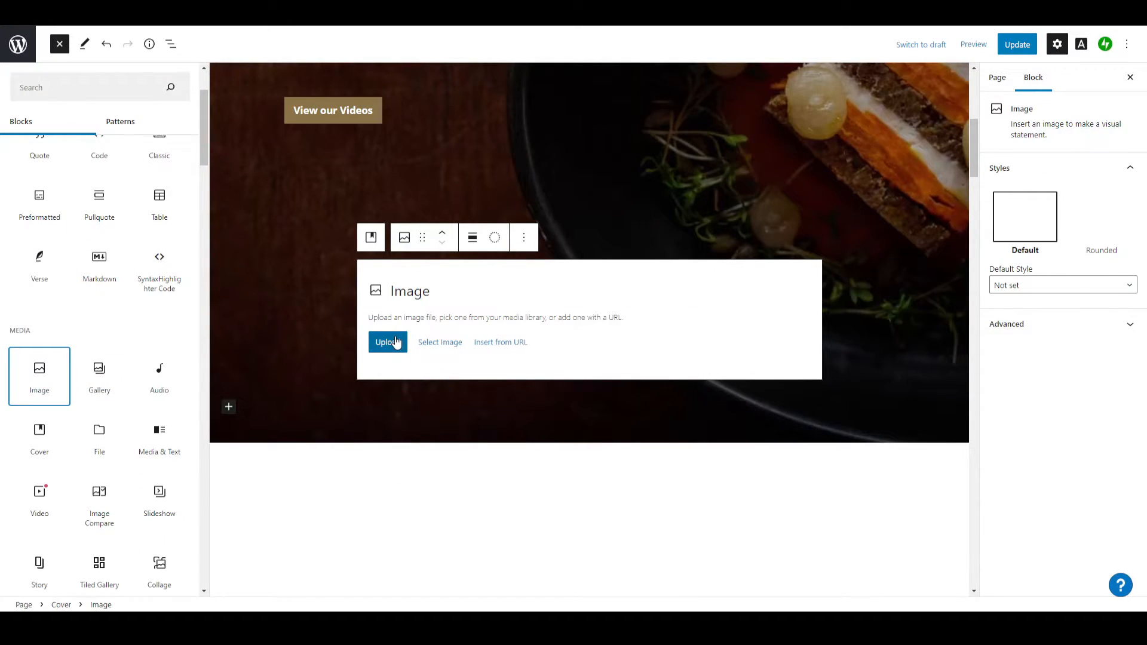
Insert the restaurant dining room photo from the media library into the new Image block.
click(436, 346)
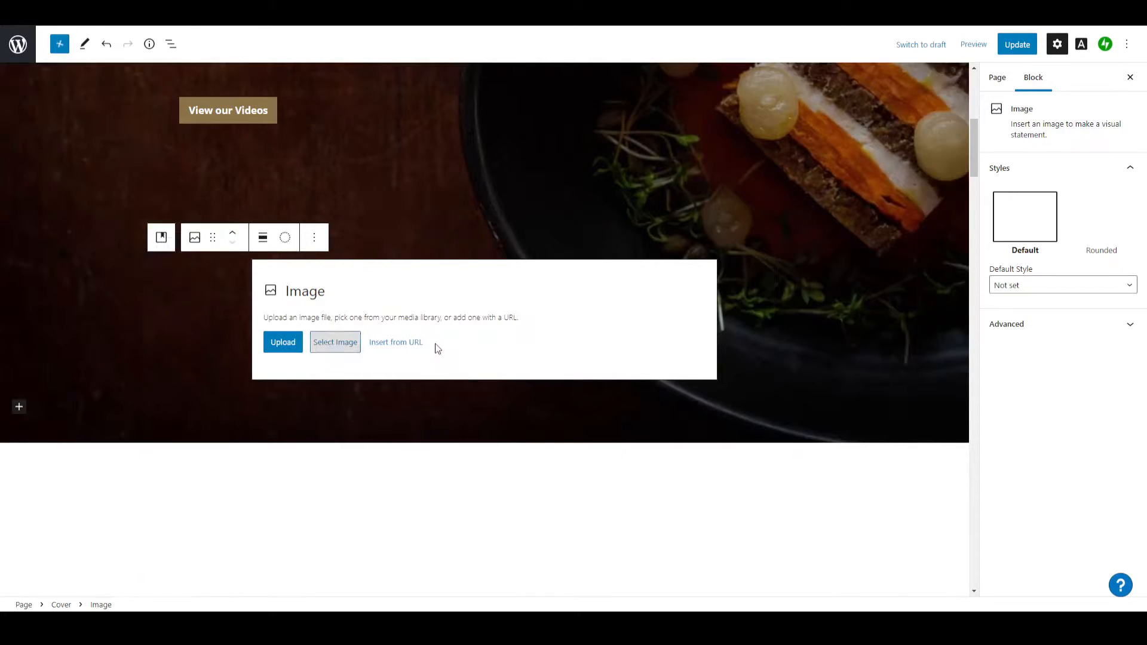
click(342, 344)
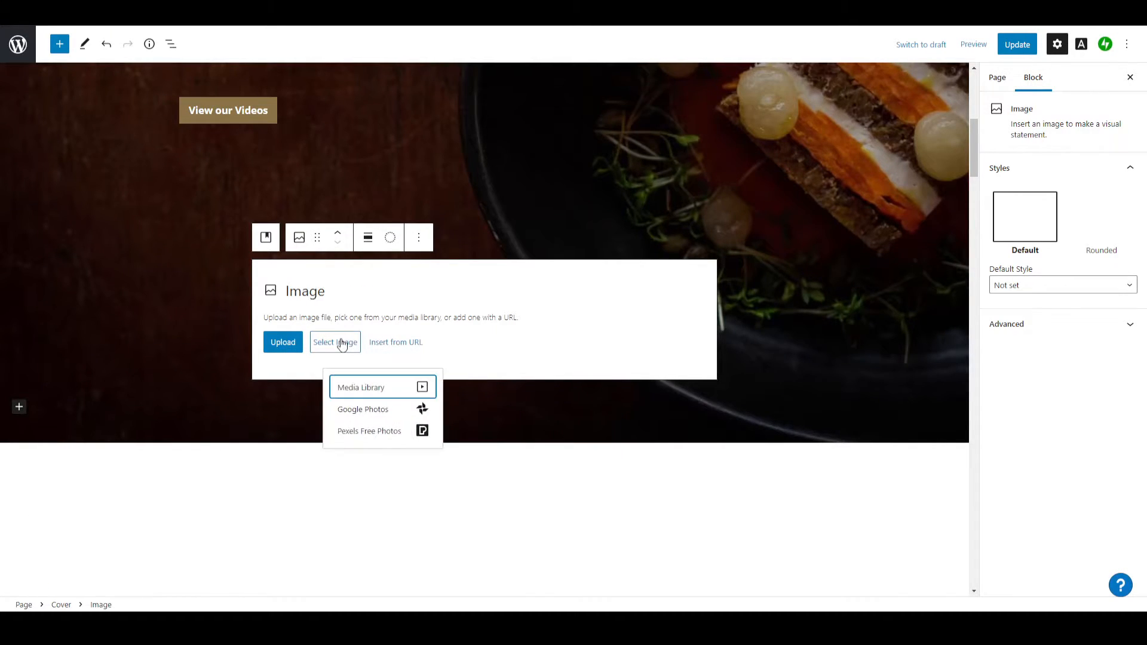
click(367, 389)
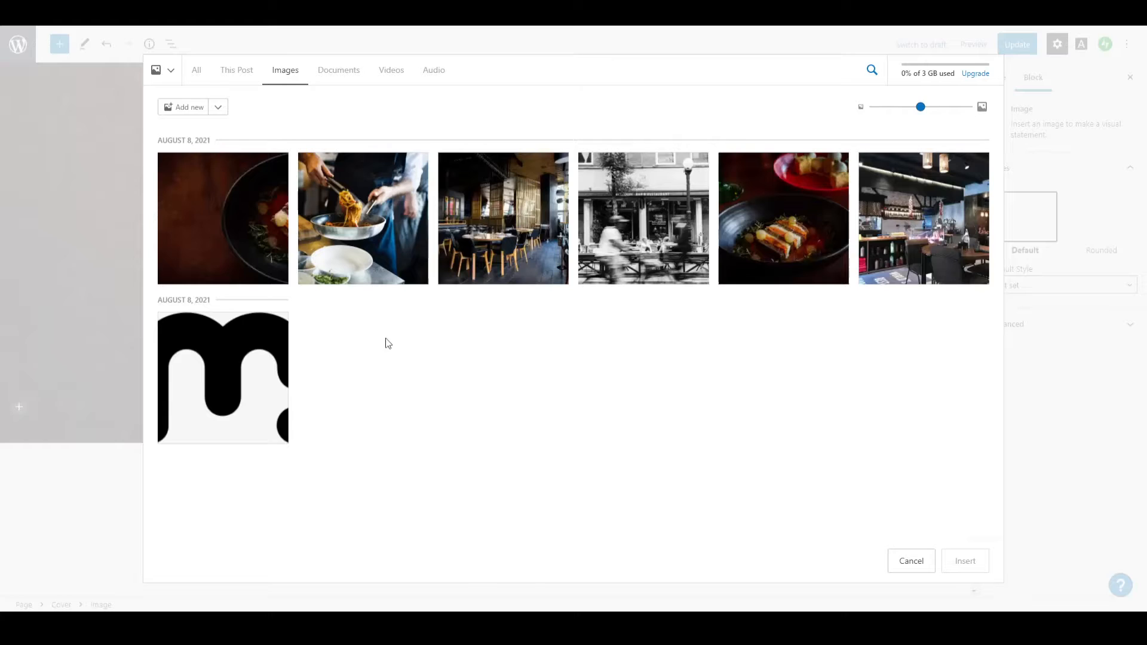
click(531, 239)
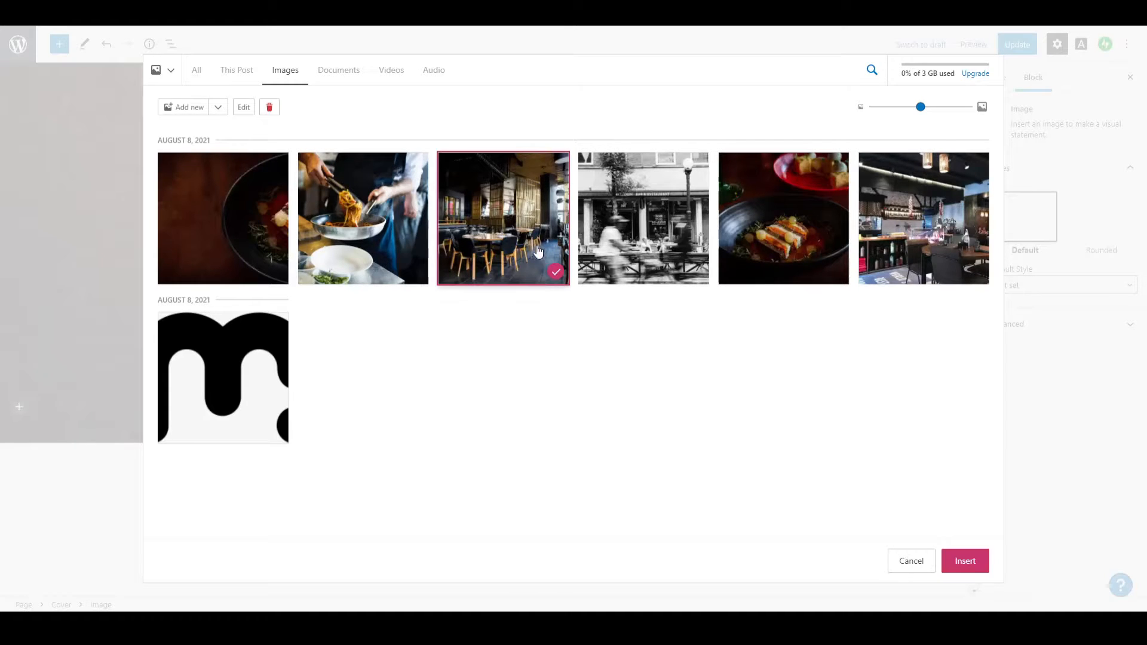
click(953, 562)
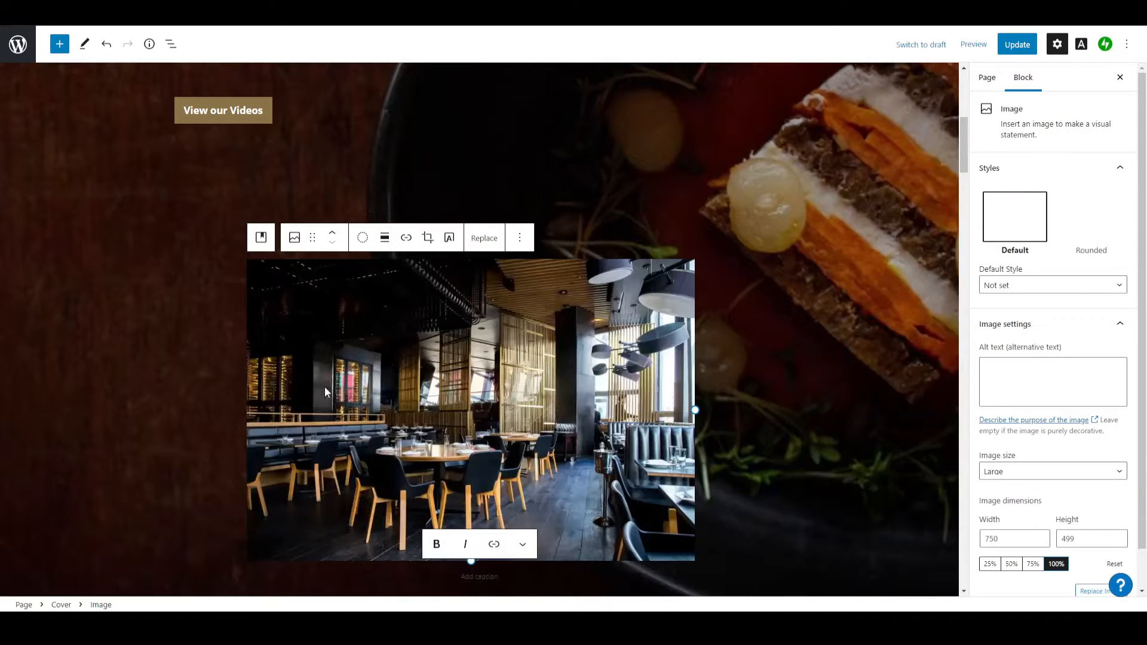
Remove the restaurant dining room Image block from the bottom of the cover section.
scroll(324, 385, down, 5)
scroll(432, 389, up, 12)
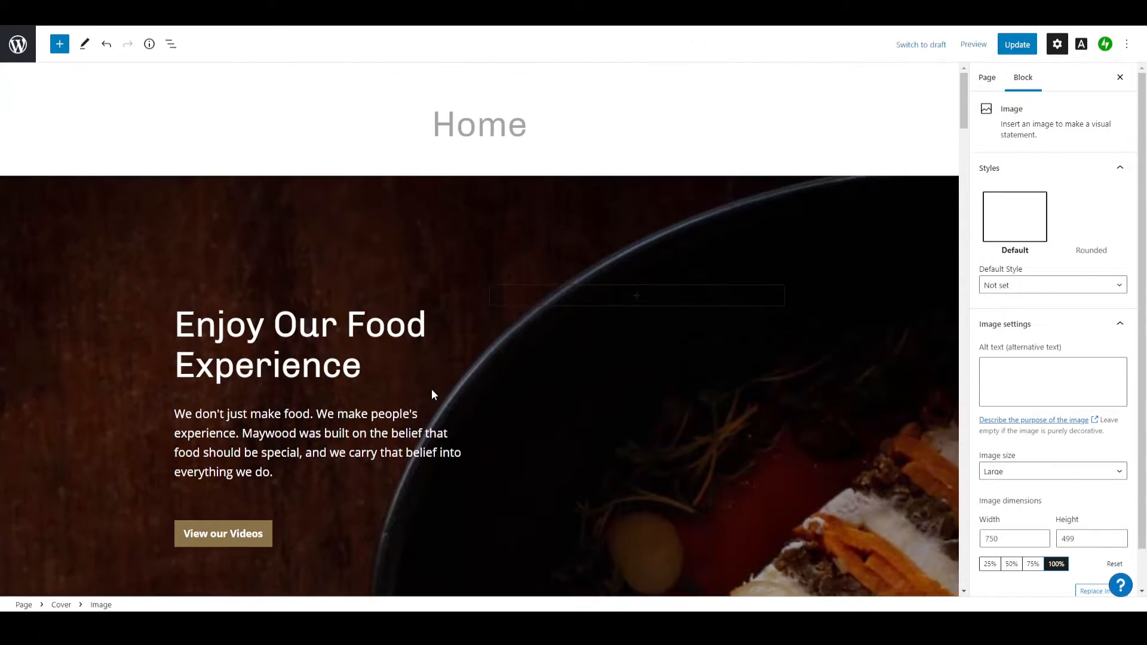
scroll(431, 389, down, 8)
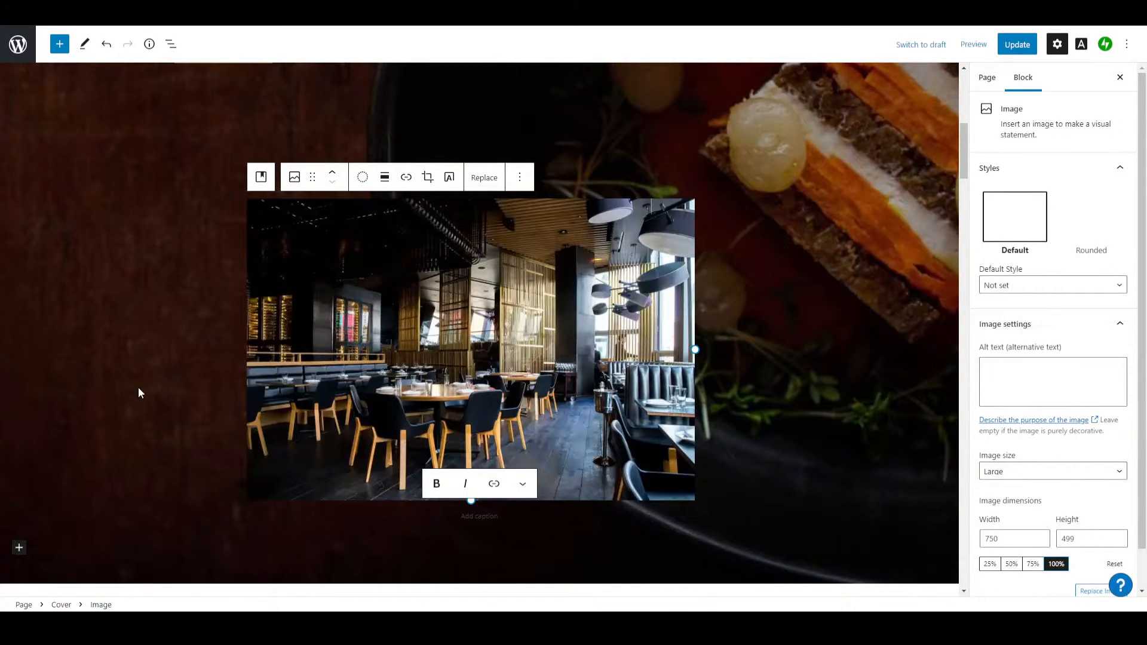
click(138, 389)
click(544, 309)
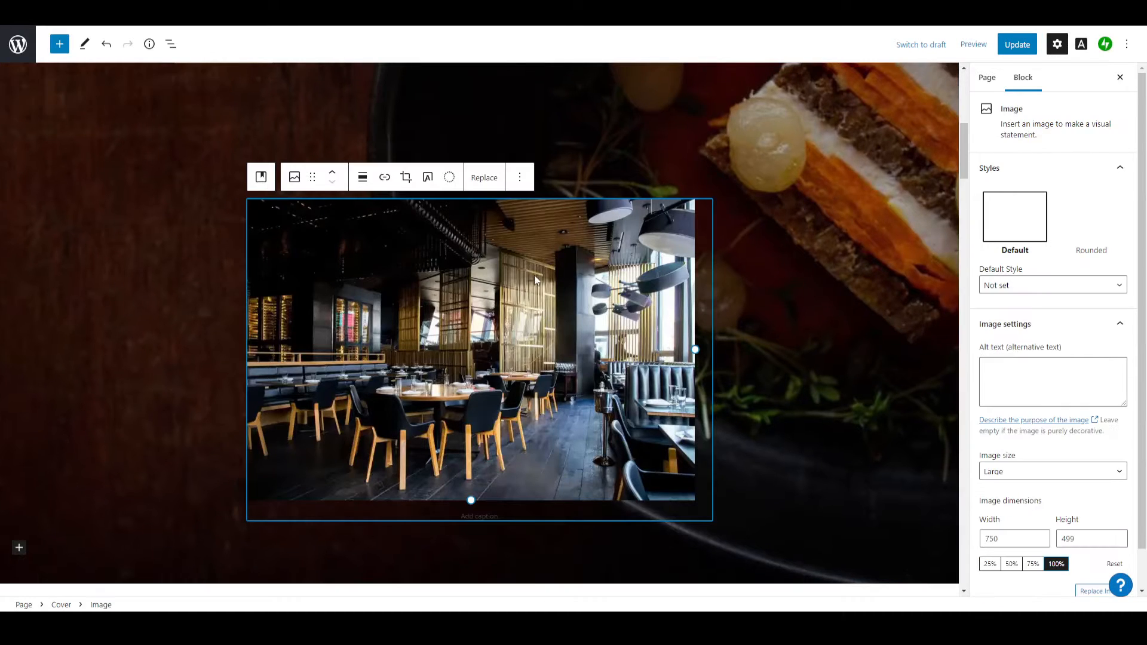
click(519, 180)
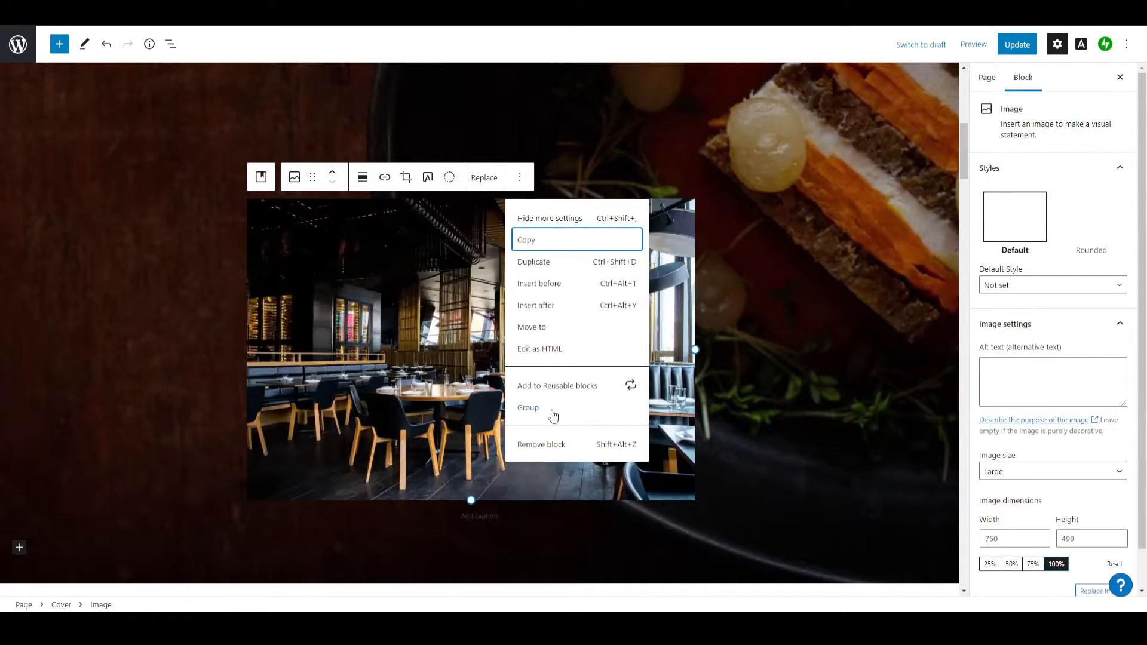
click(544, 444)
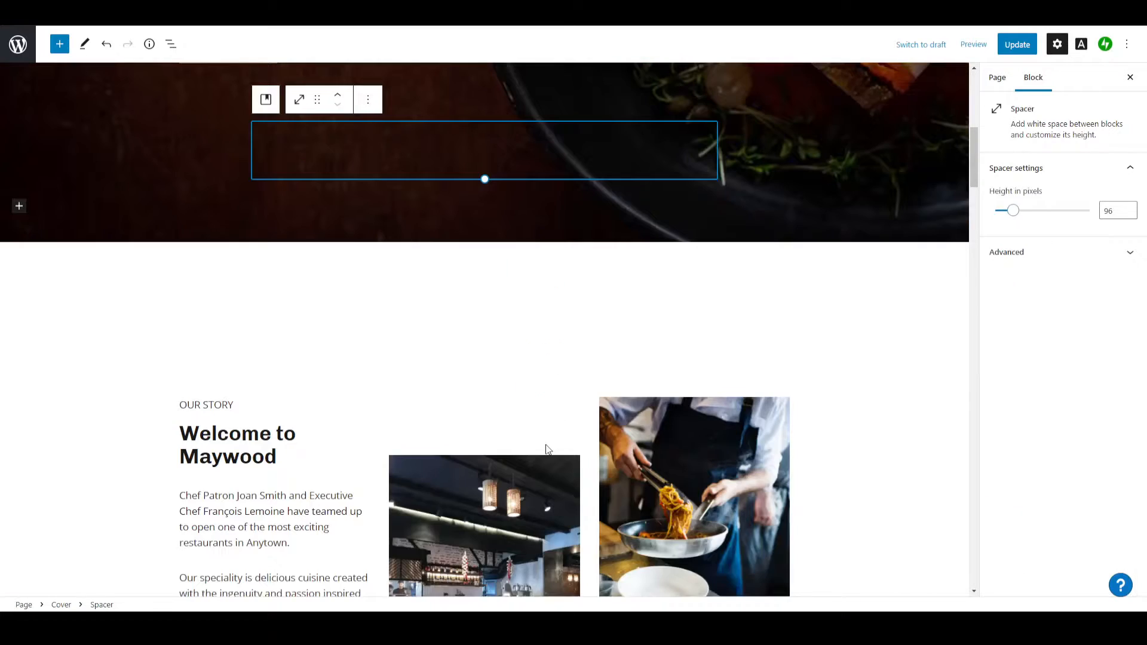
Look through the home page's sections, from the cover to the sample menu, reservation form and footer.
scroll(285, 285, up, 7)
scroll(284, 285, down, 15)
scroll(284, 285, down, 20)
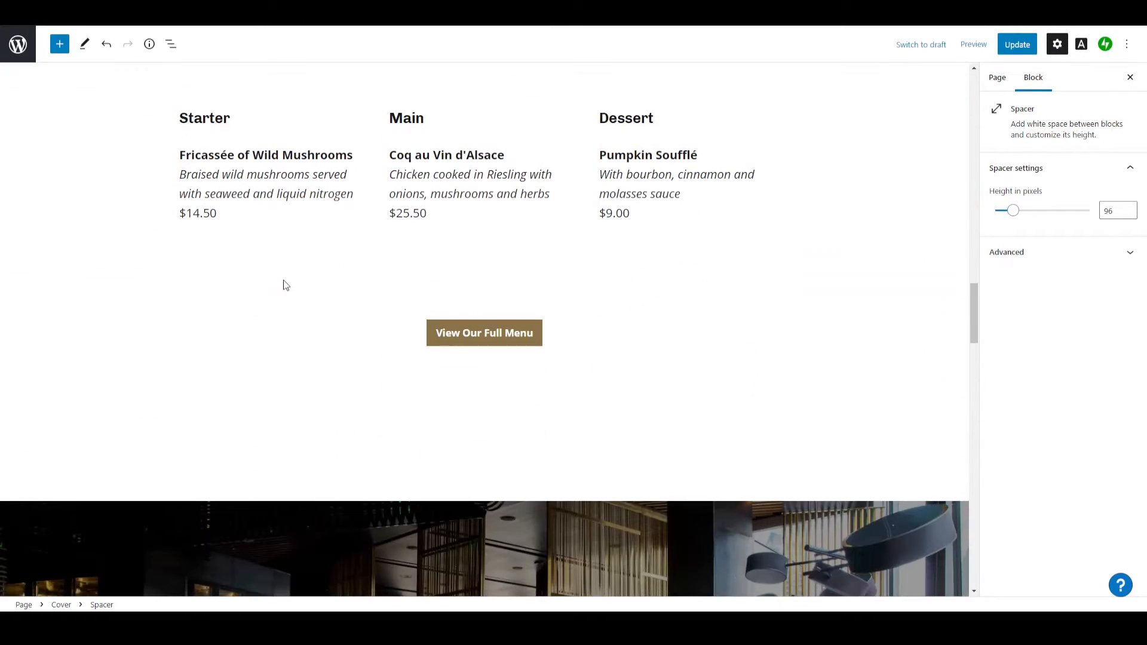
scroll(284, 285, down, 10)
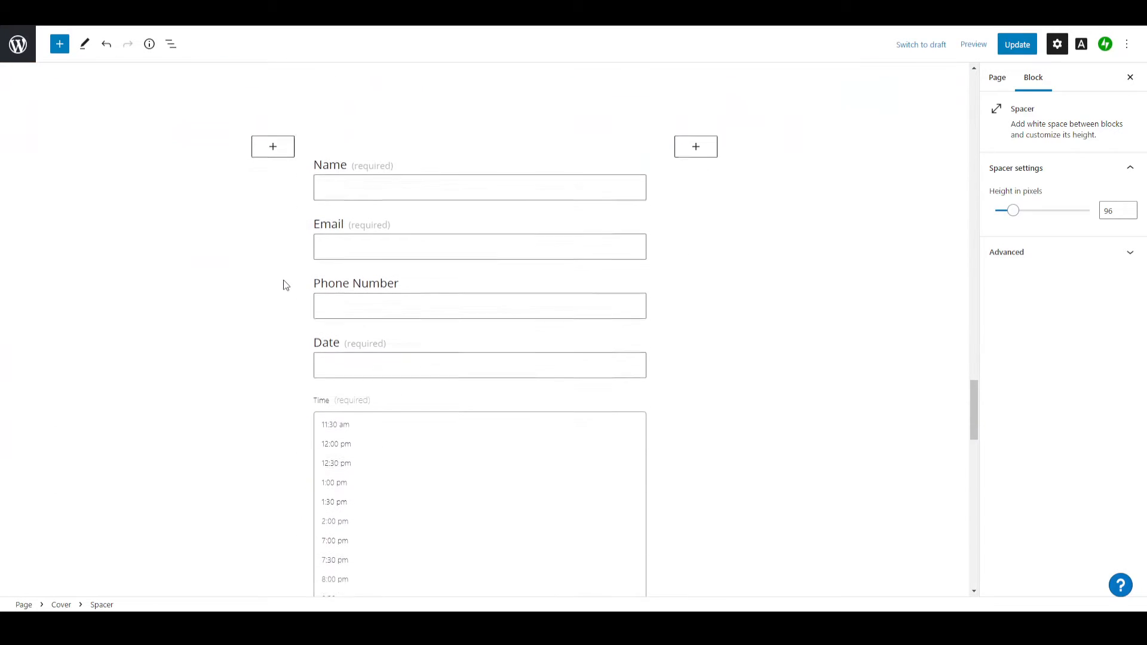
scroll(284, 280, down, 12)
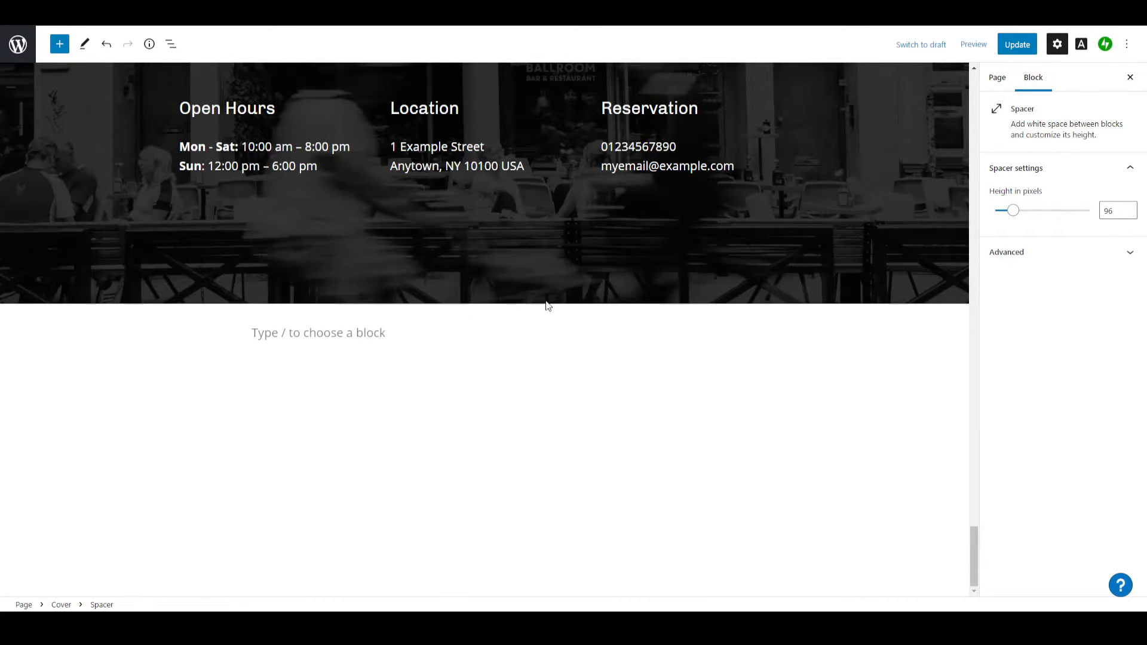
scroll(547, 299, up, 15)
scroll(547, 300, up, 10)
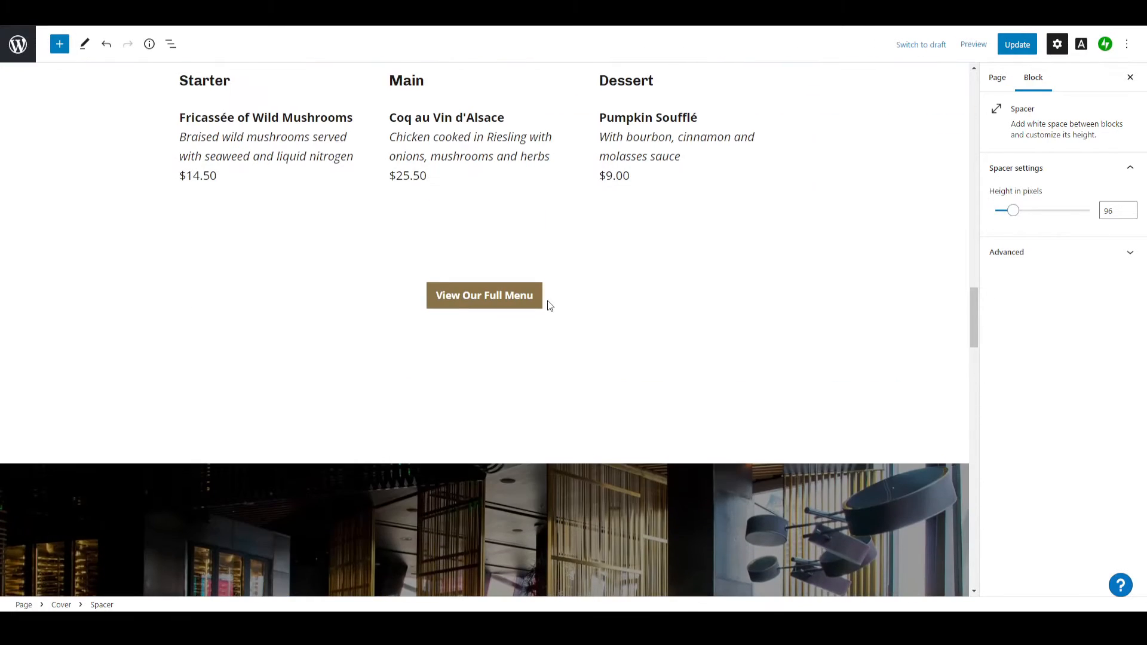
Update the home page and view its published version, checking the cover and Our Story sections.
click(1015, 50)
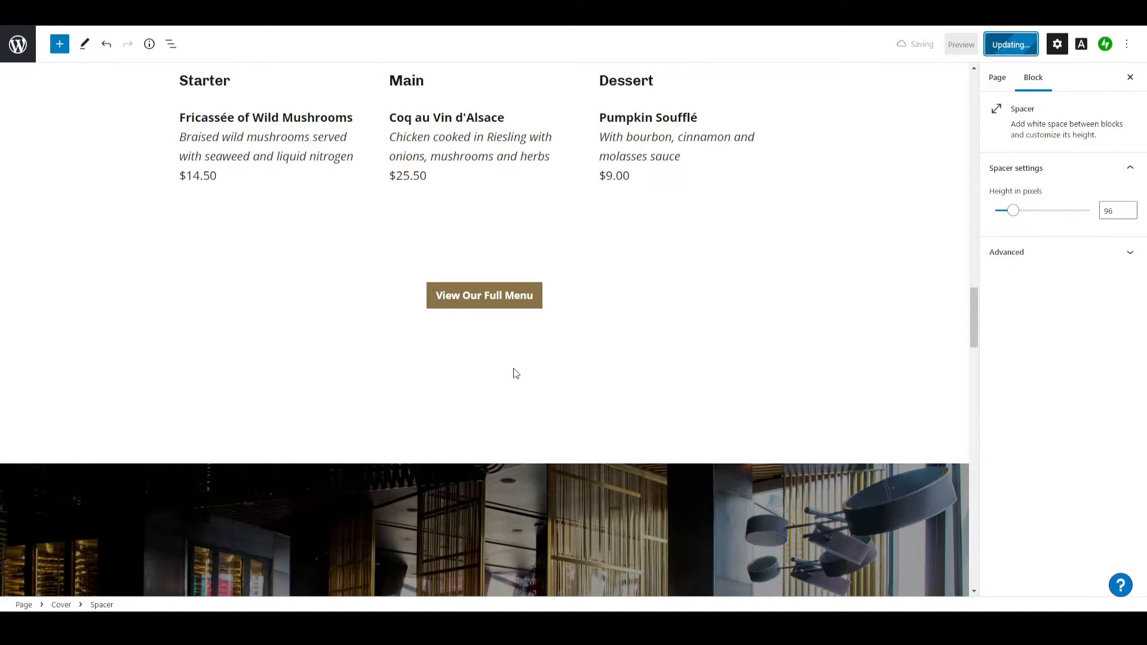
click(122, 573)
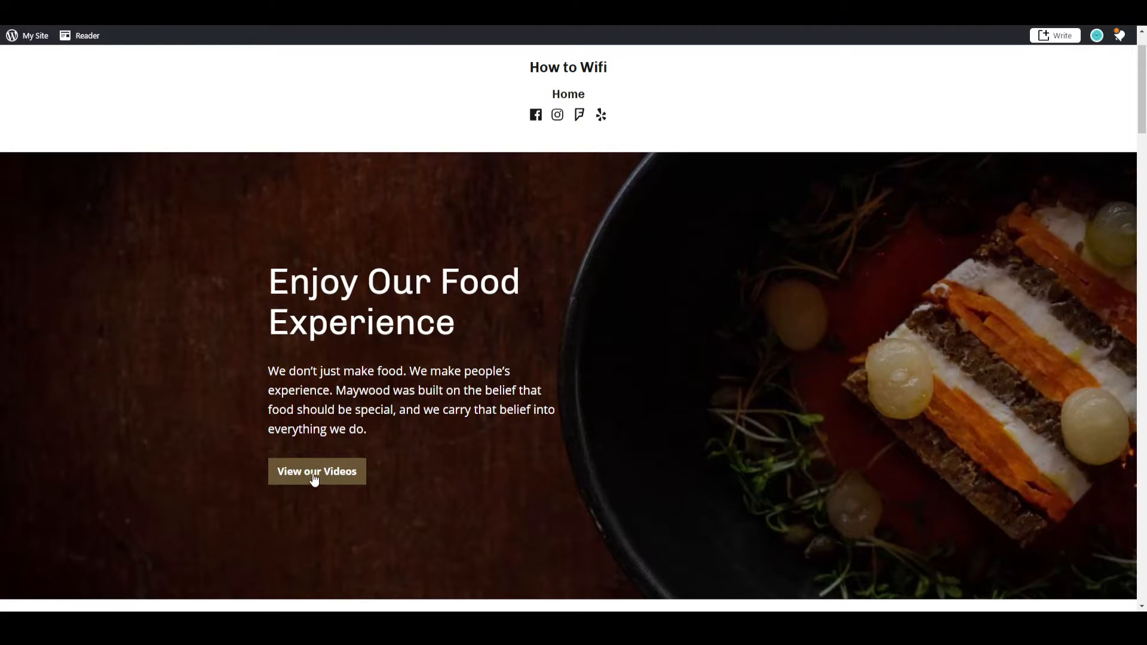
scroll(458, 447, down, 1)
scroll(458, 446, down, 8)
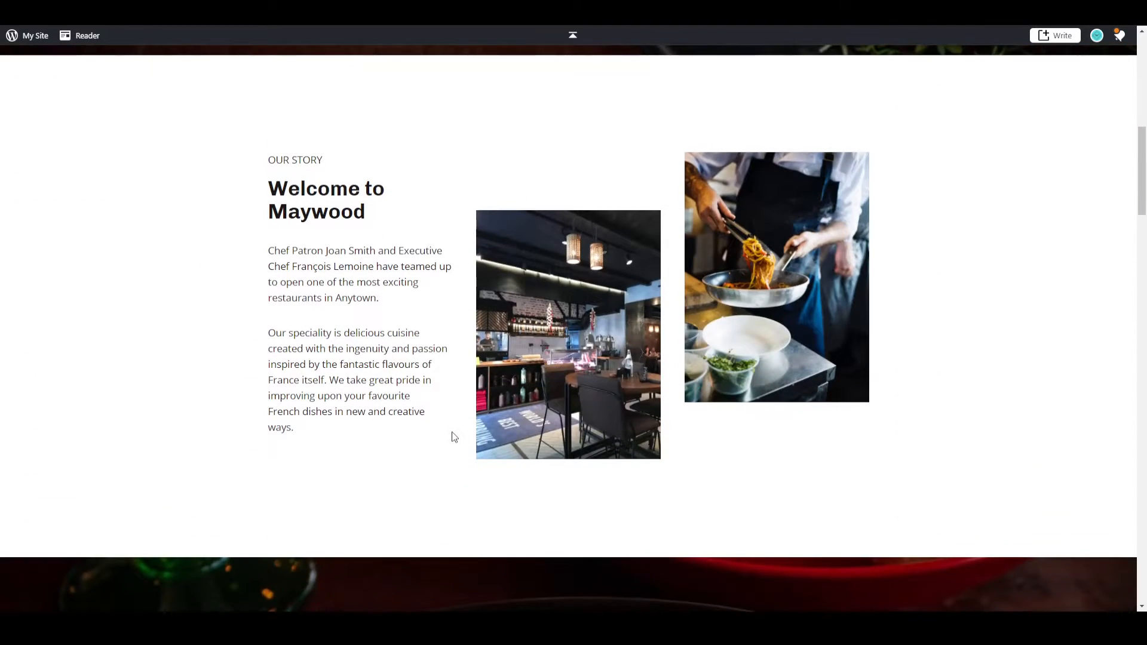
scroll(455, 433, up, 10)
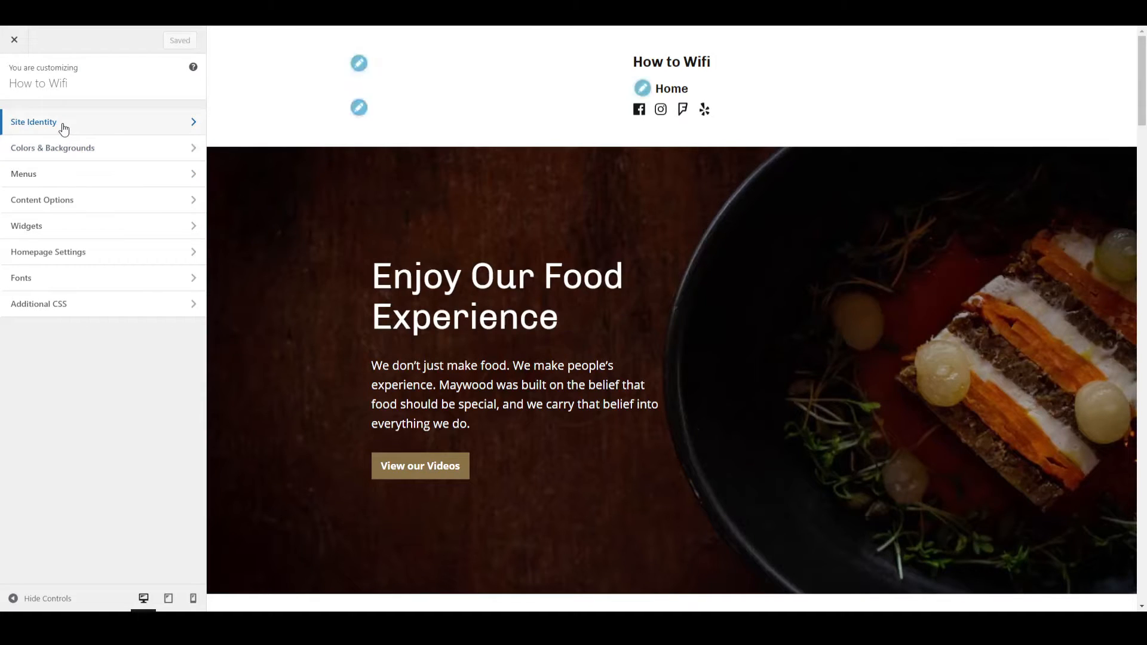
Upload logo.png as the site logo in the Site Identity settings, skipping the cropping.
click(64, 127)
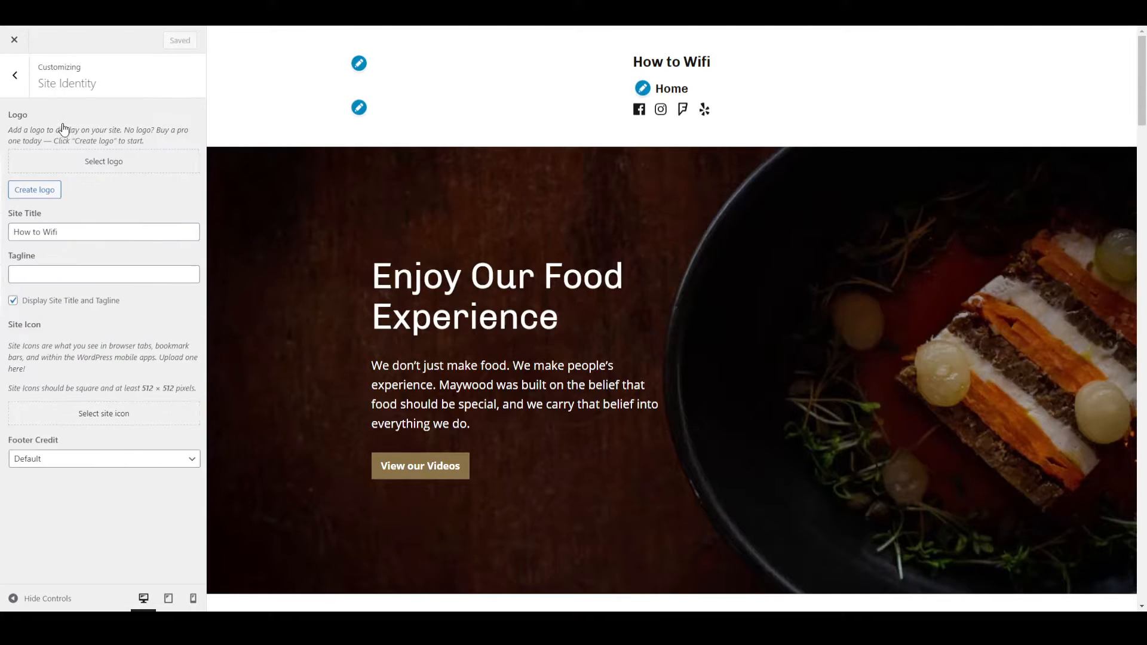
click(114, 162)
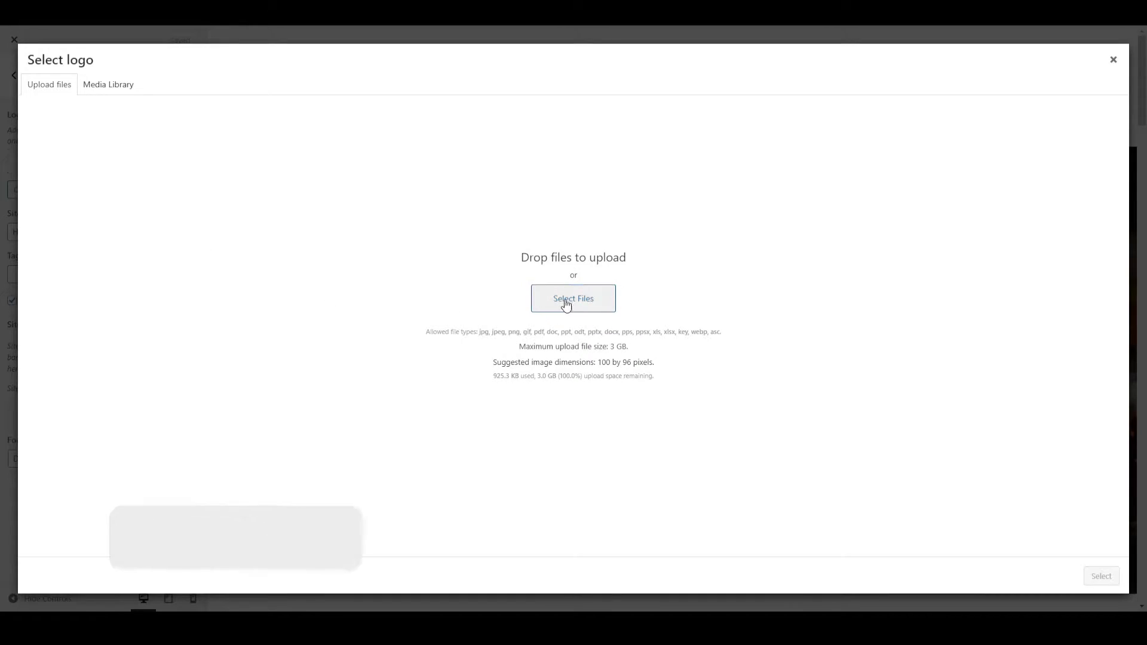
click(543, 307)
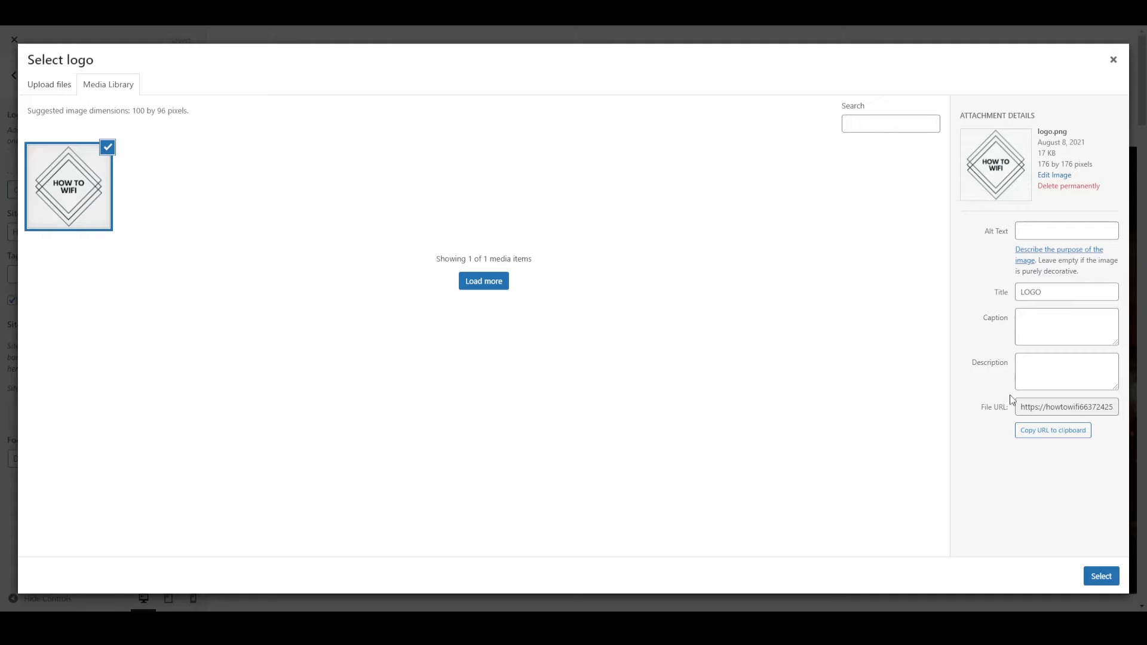
click(1102, 577)
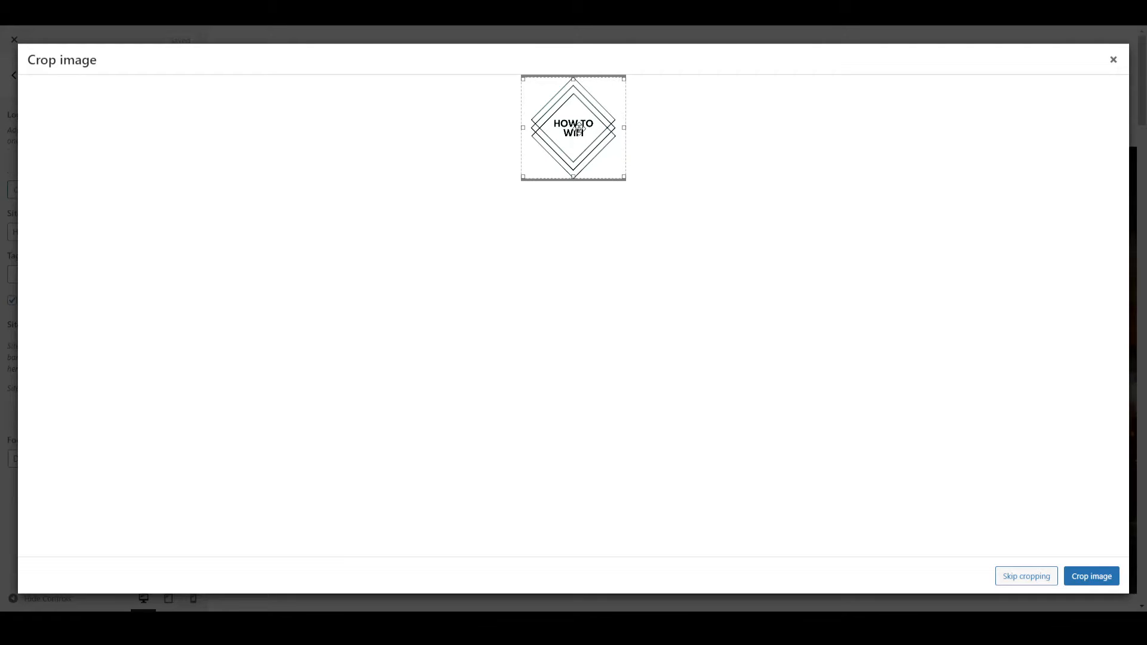
click(1029, 575)
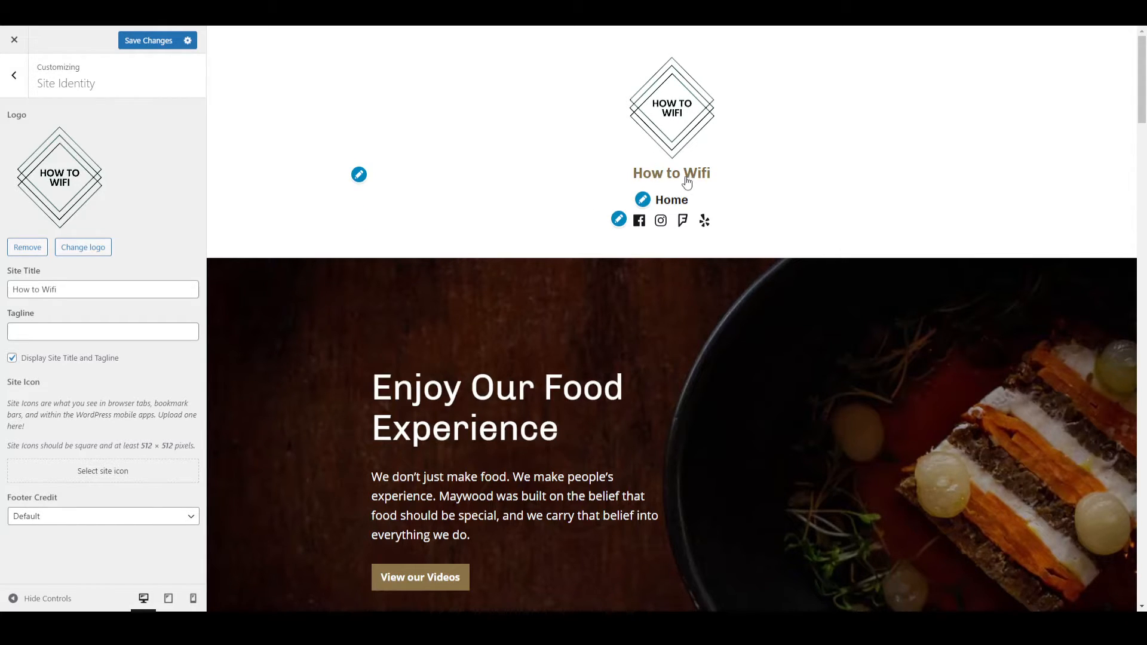
Enter "Add tagline" as the site tagline, turn off displaying the site title and tagline, and save the changes.
click(55, 327)
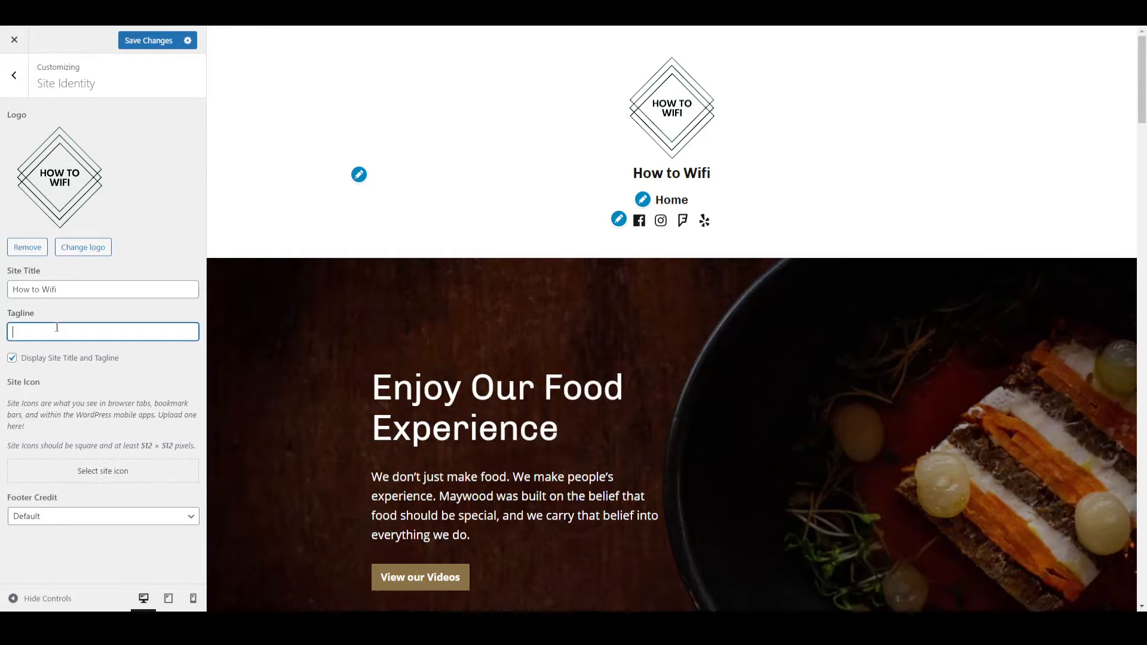
text(Add tagline)
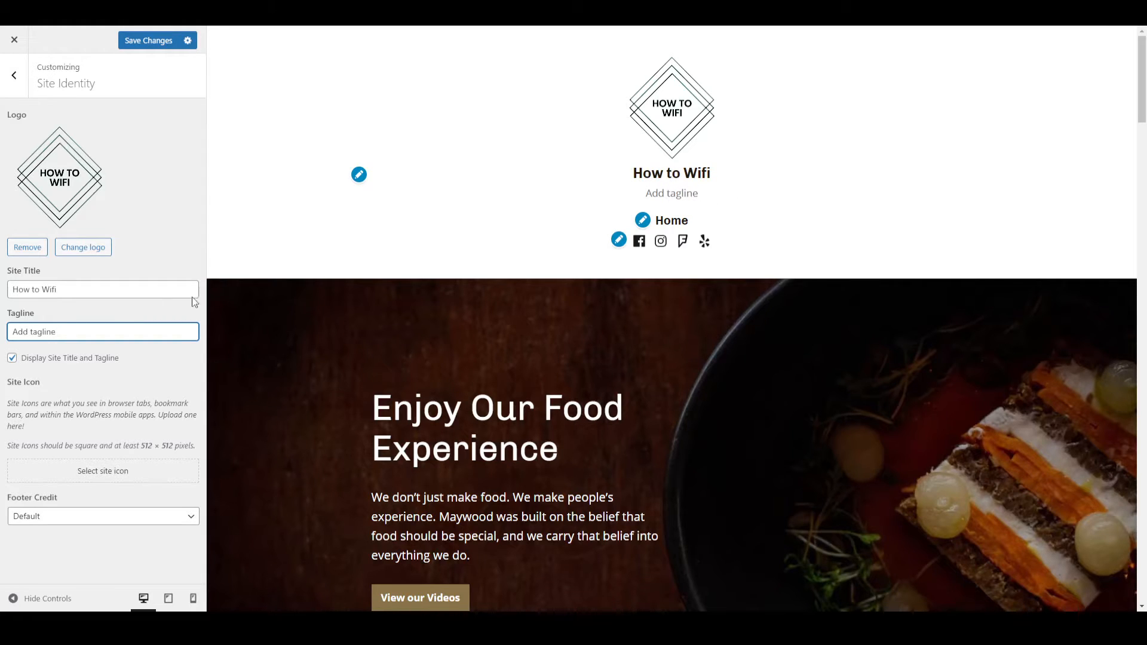
click(12, 361)
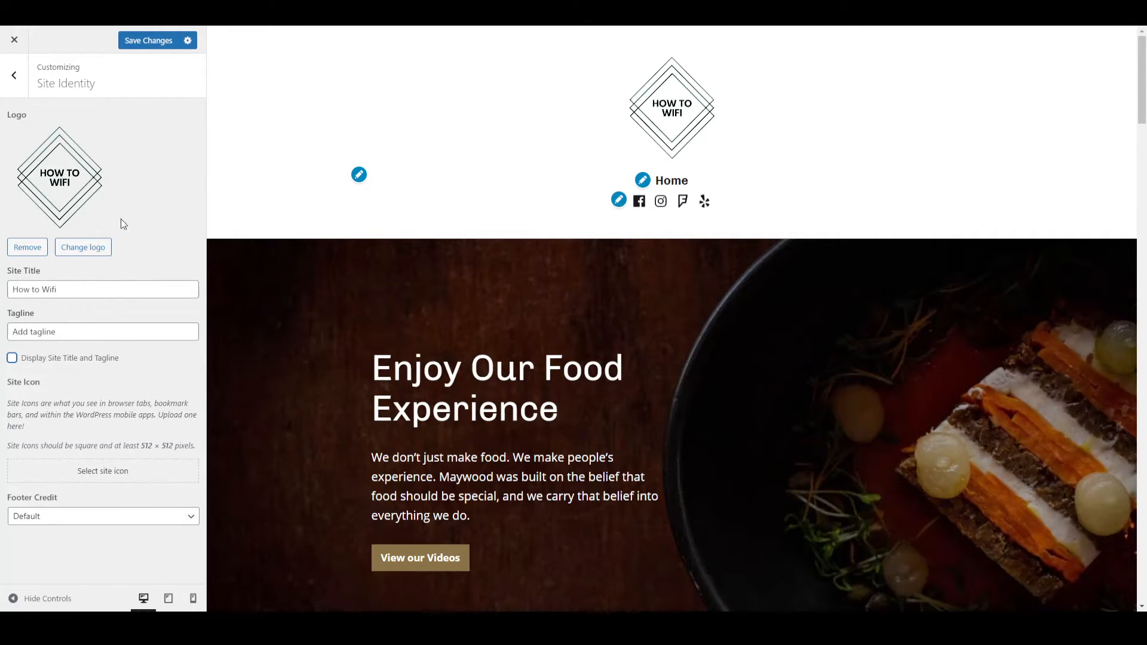
click(135, 45)
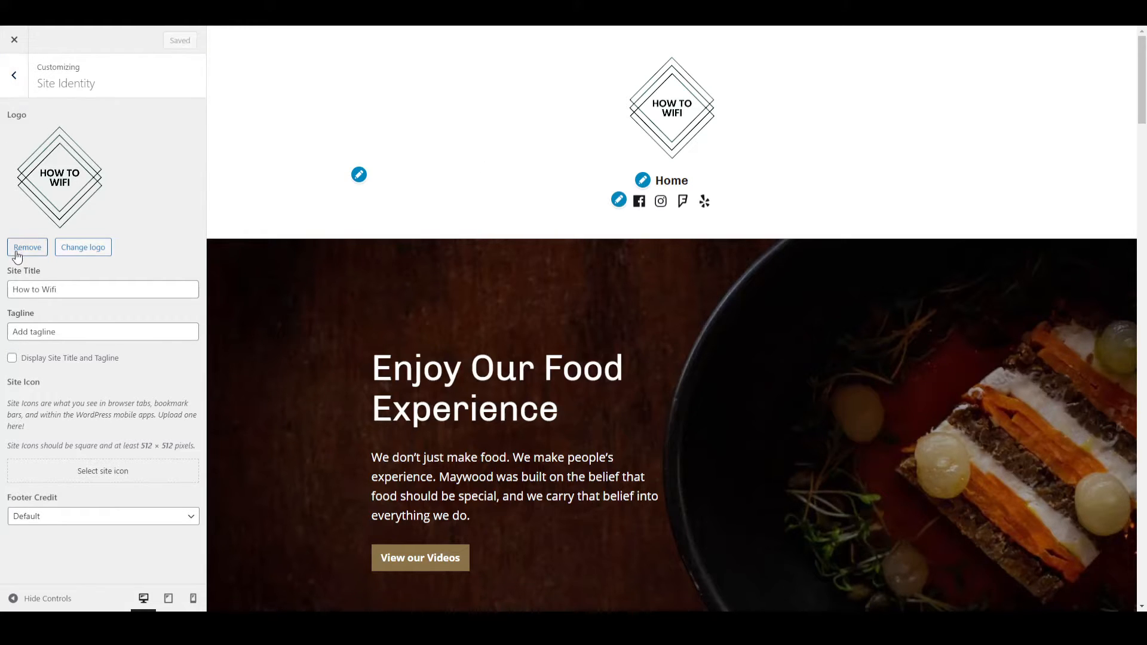
Set the site's background color to the off-white suggested swatch under Colors & Backgrounds, trying lavender, pale green and peach first.
click(14, 75)
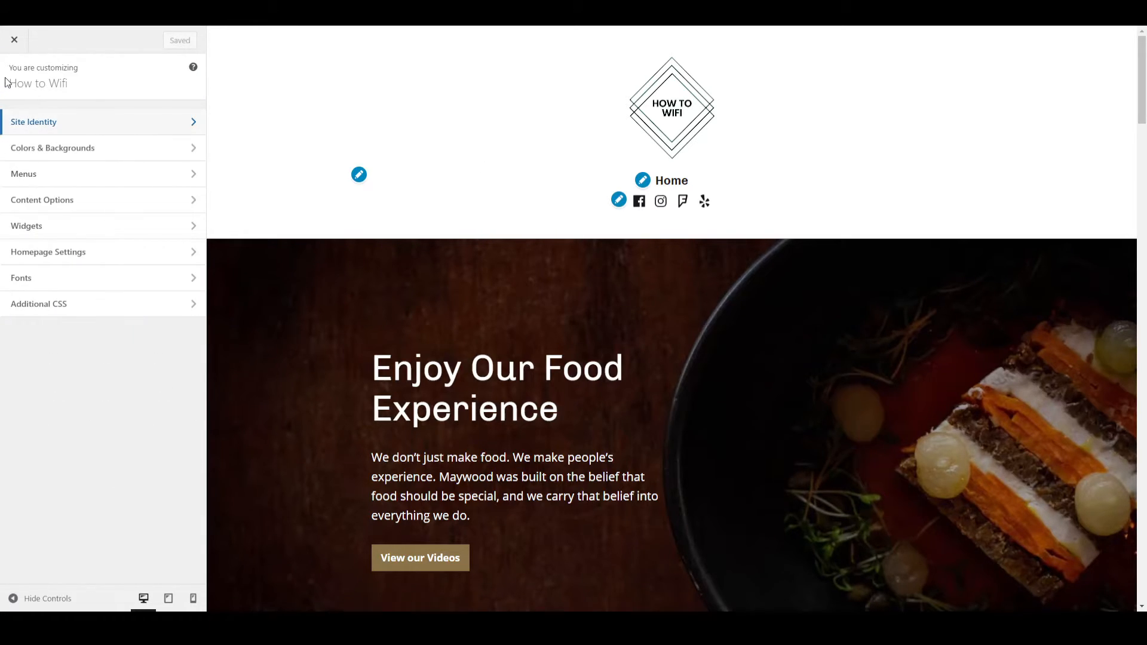
click(37, 157)
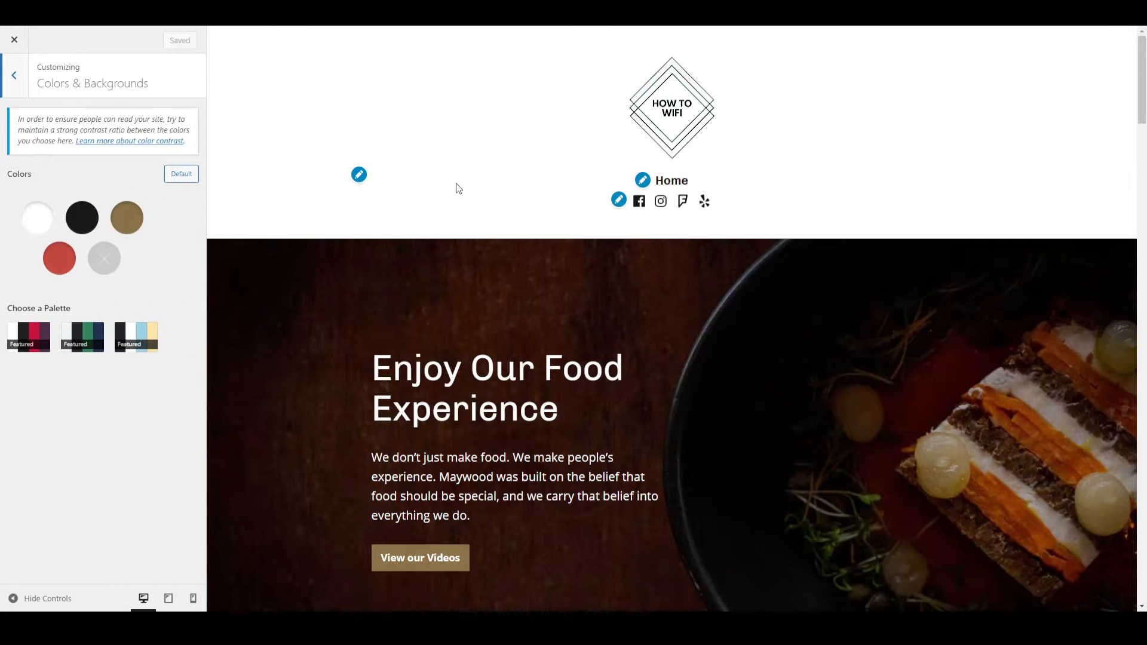
scroll(456, 183, down, 10)
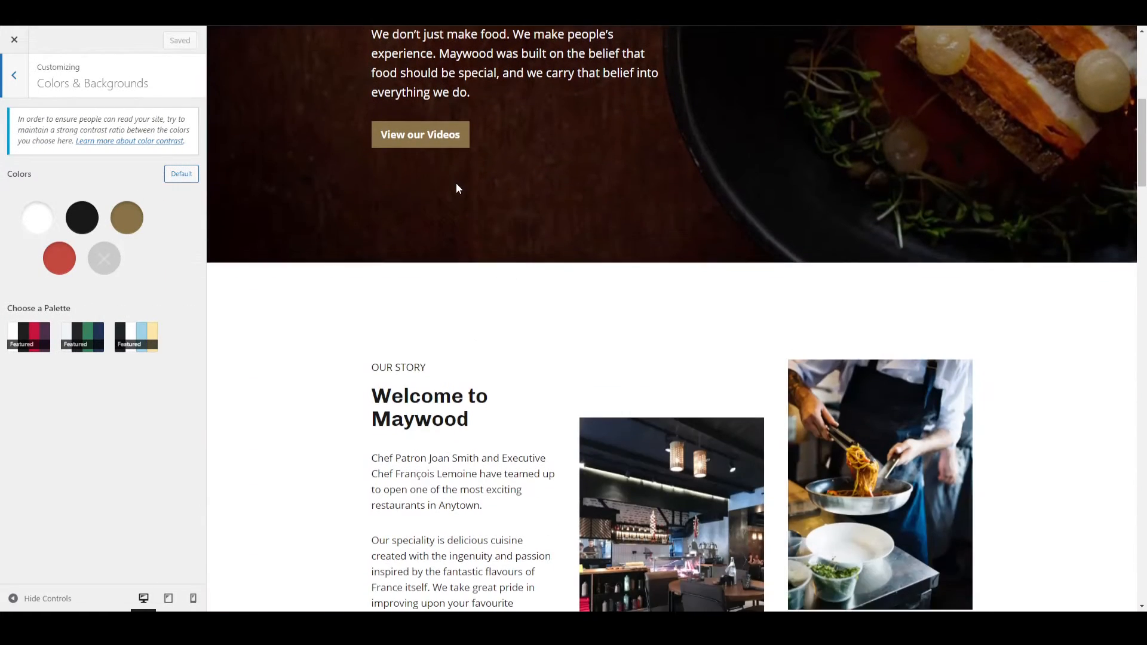
scroll(457, 182, up, 5)
scroll(456, 182, up, 5)
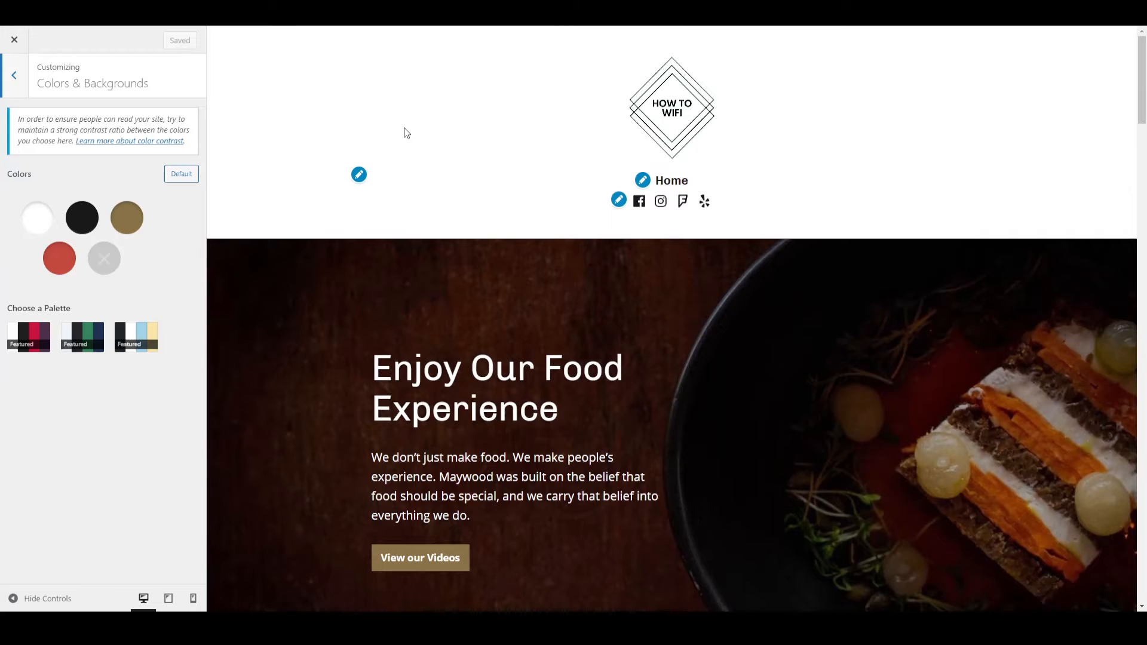
click(32, 220)
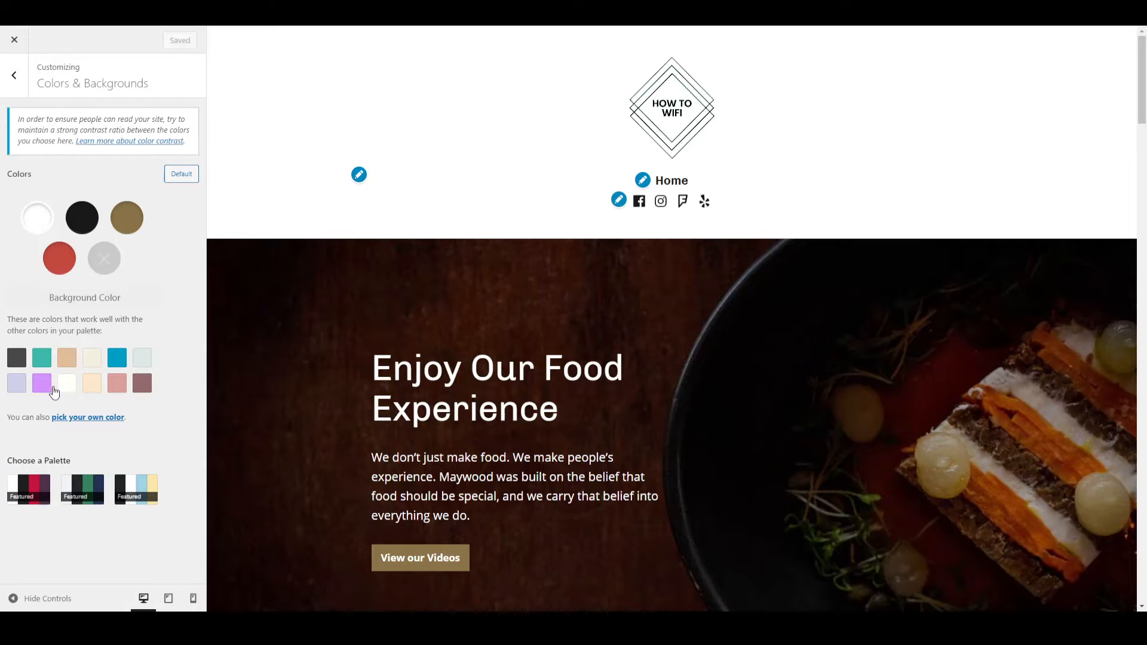
click(16, 382)
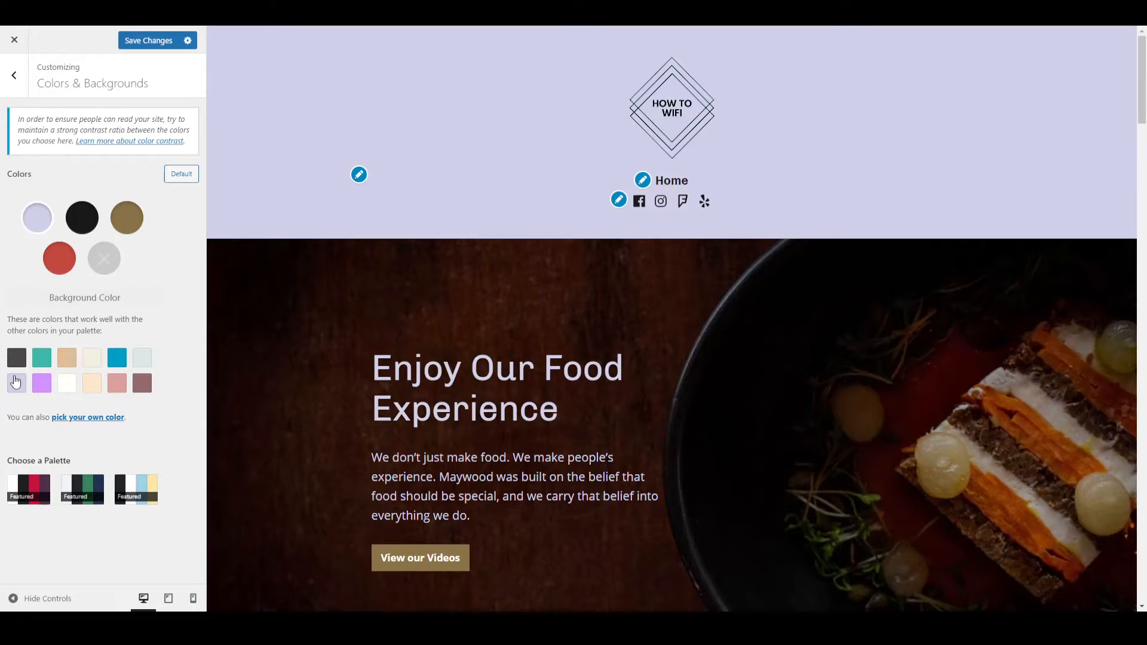
click(142, 360)
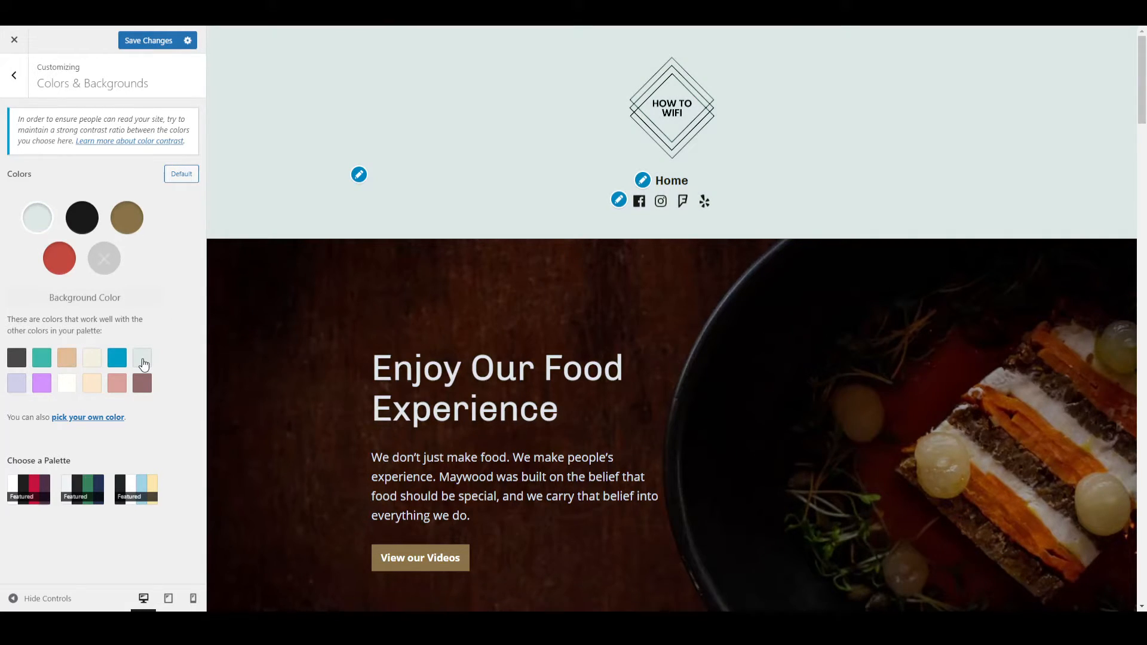
click(87, 360)
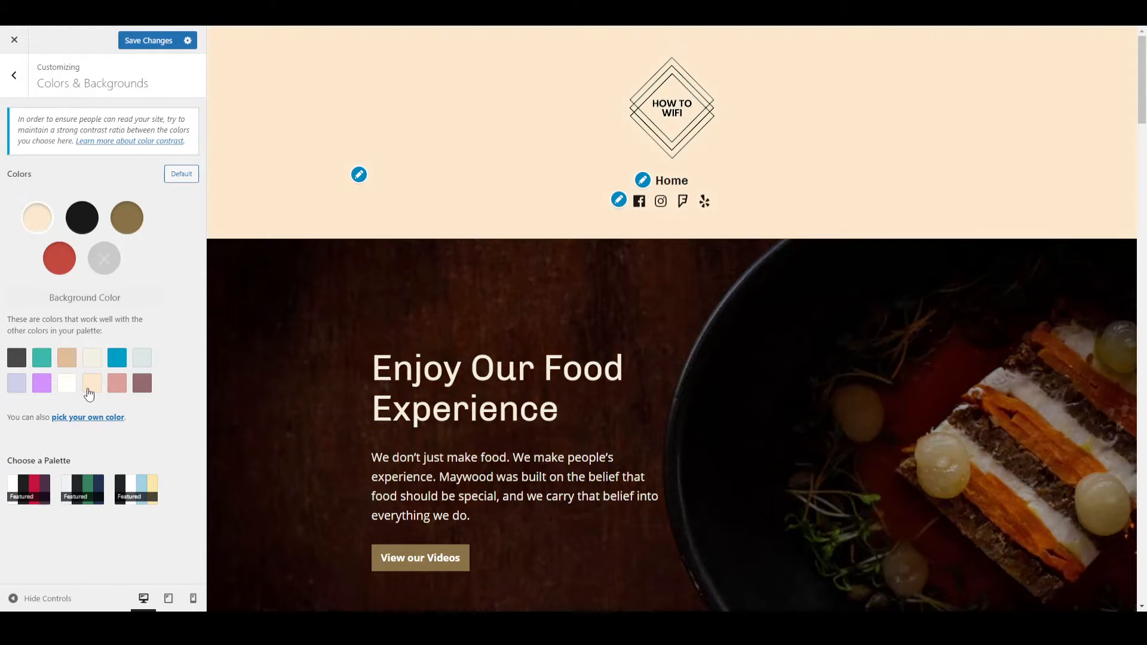
click(65, 388)
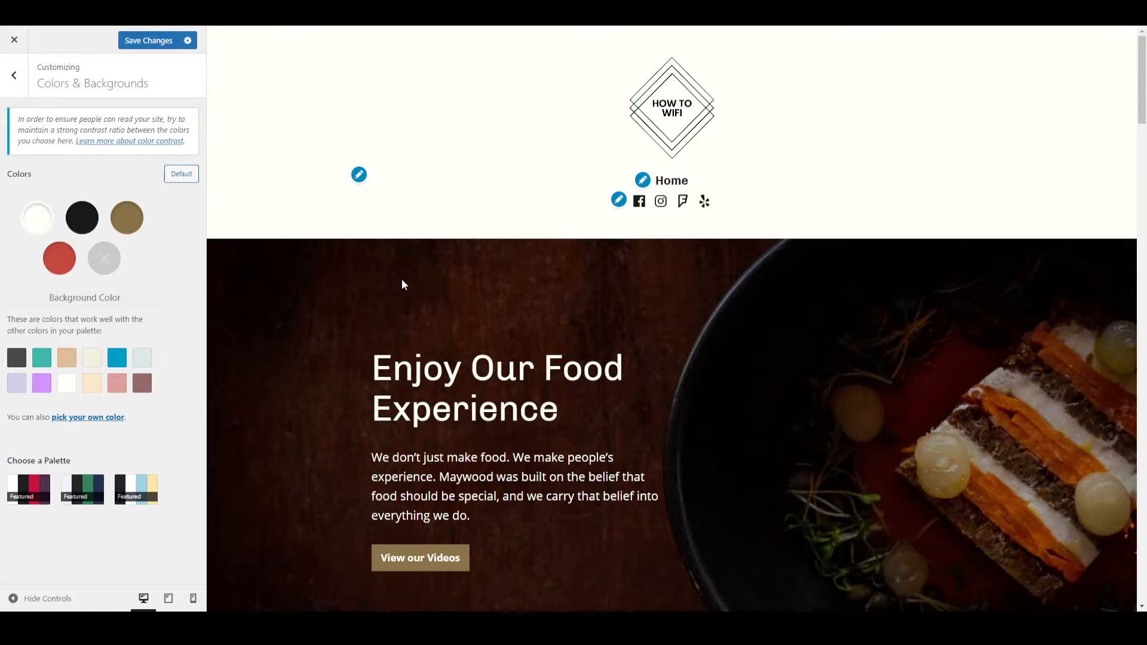
Set the site's link color to the yellow-orange suggested swatch and check the page's buttons in the preview.
scroll(399, 284, down, 20)
scroll(391, 288, down, 2)
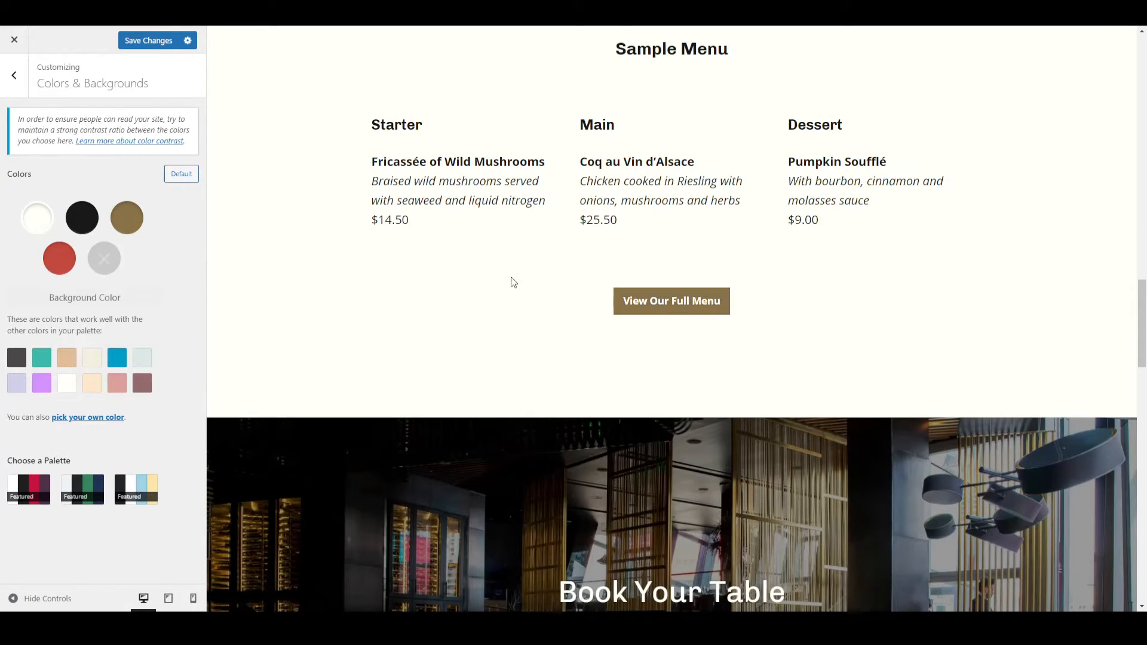
click(133, 231)
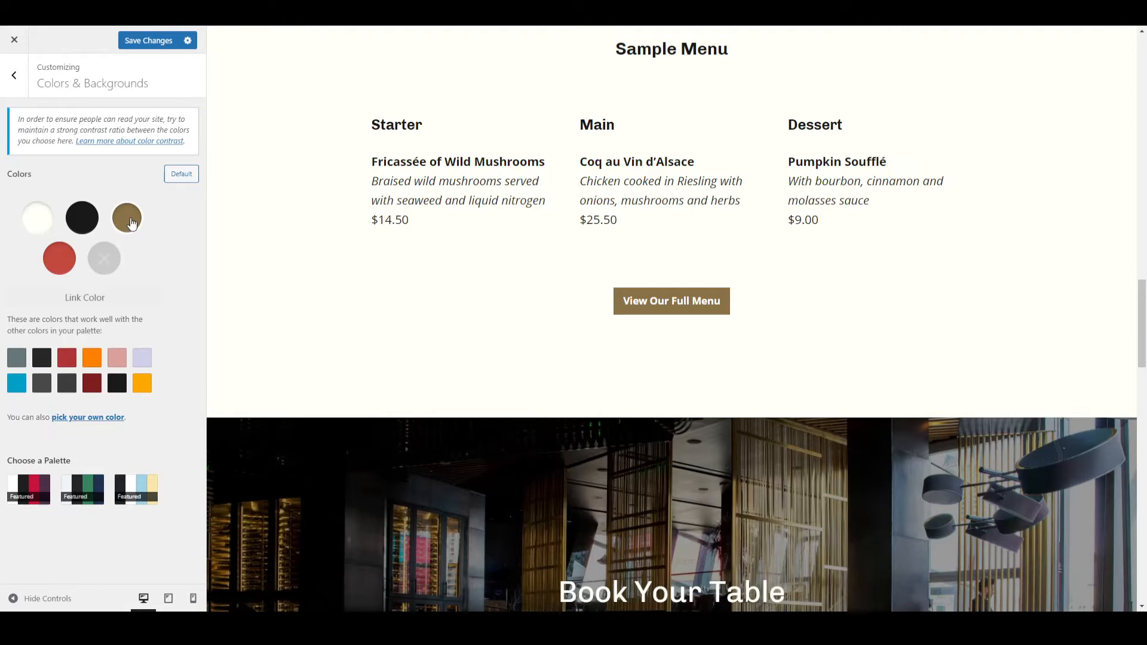
click(144, 384)
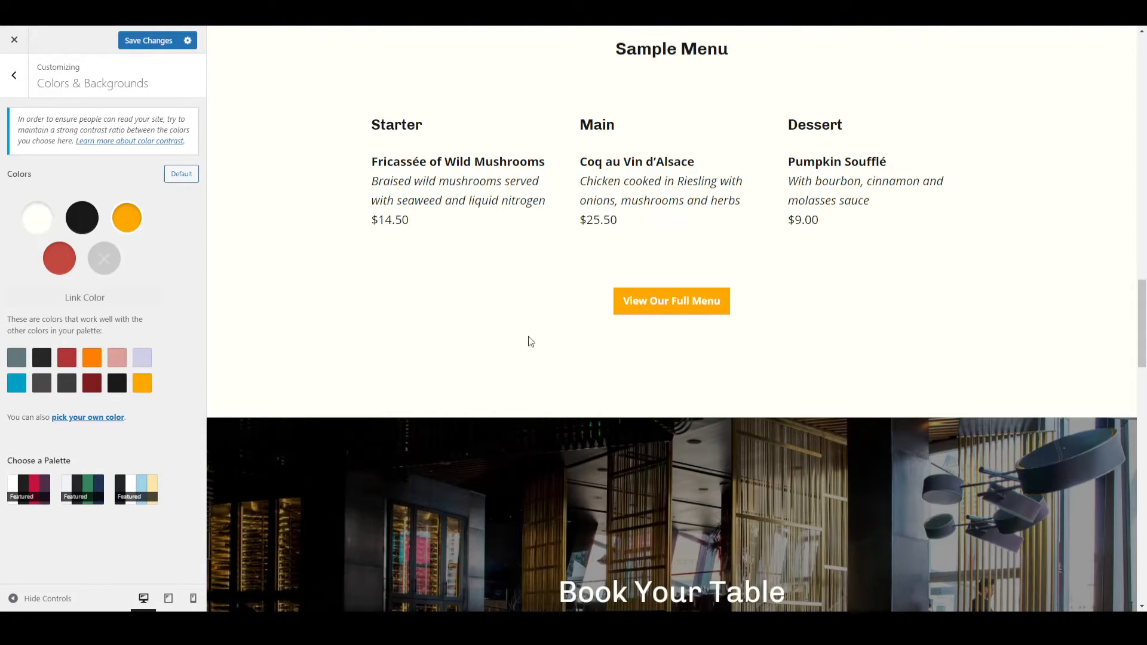
scroll(491, 345, up, 1)
scroll(491, 345, down, 15)
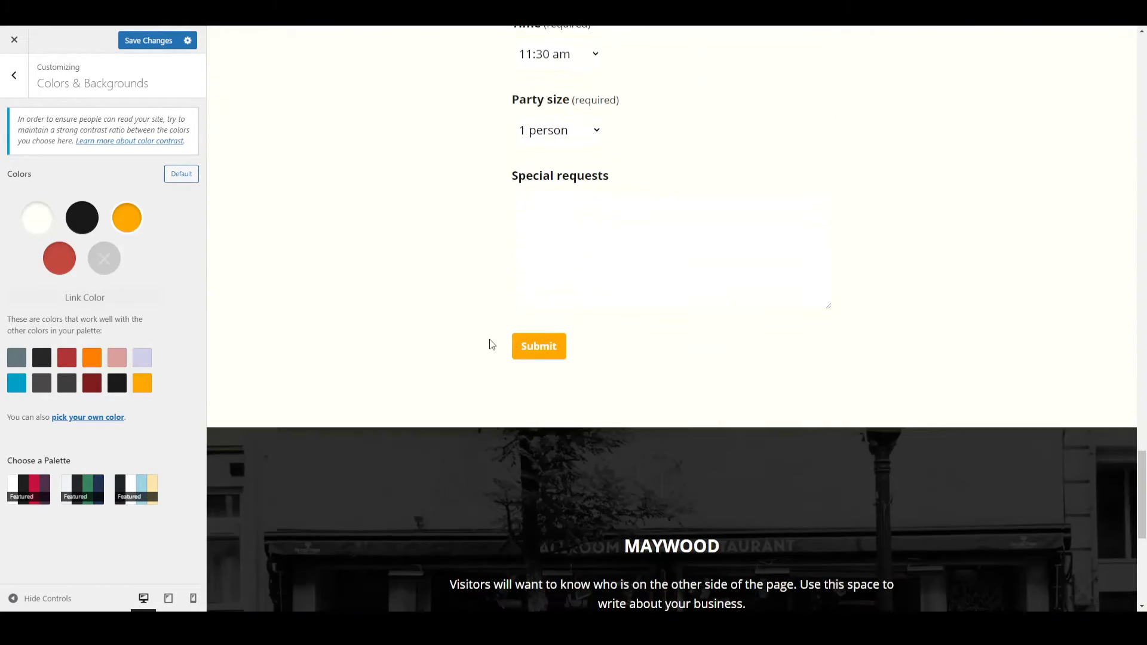
Review the new colors across the page preview, save the changes, and leave the Colors & Backgrounds settings.
scroll(482, 348, up, 12)
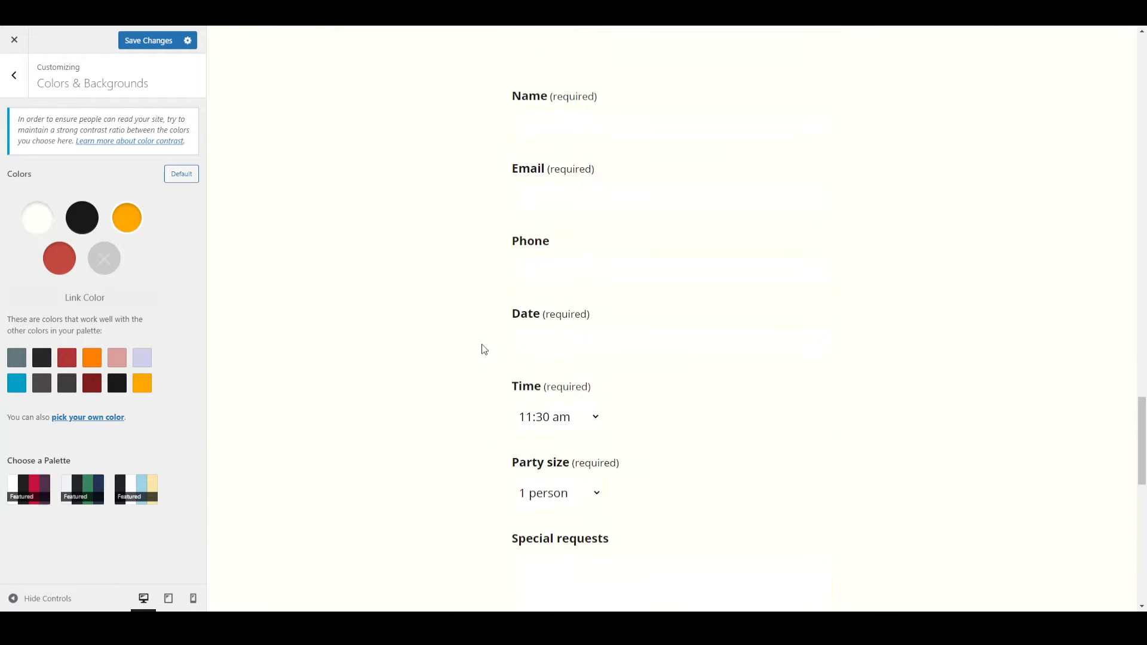
scroll(483, 348, up, 5)
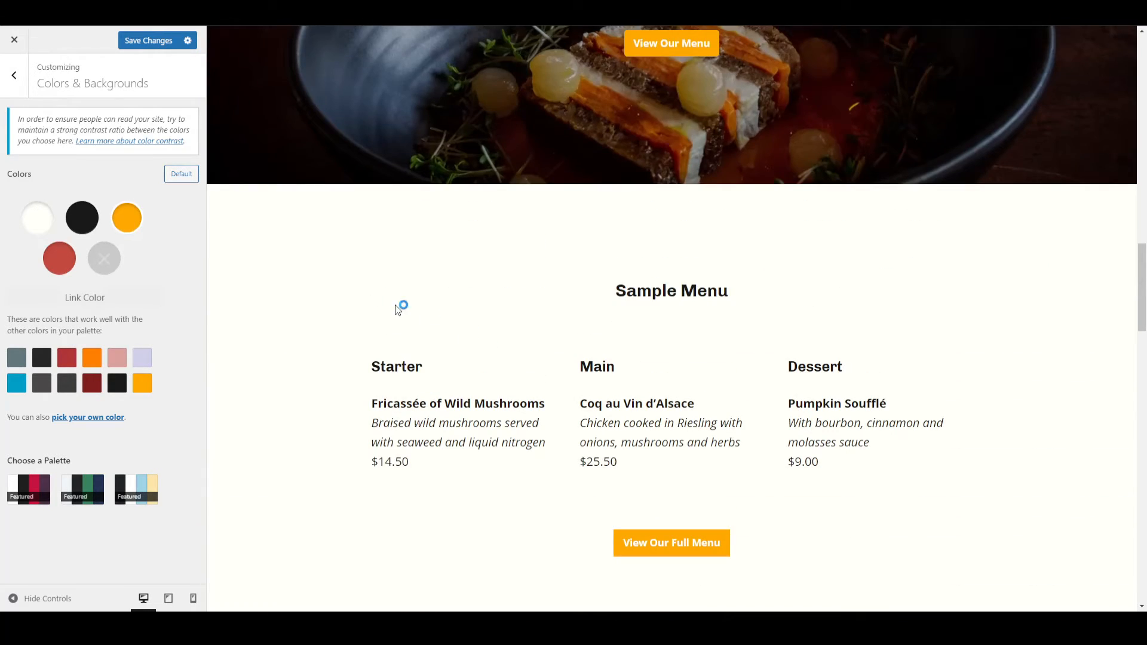
click(154, 41)
scroll(363, 184, up, 10)
scroll(364, 188, up, 5)
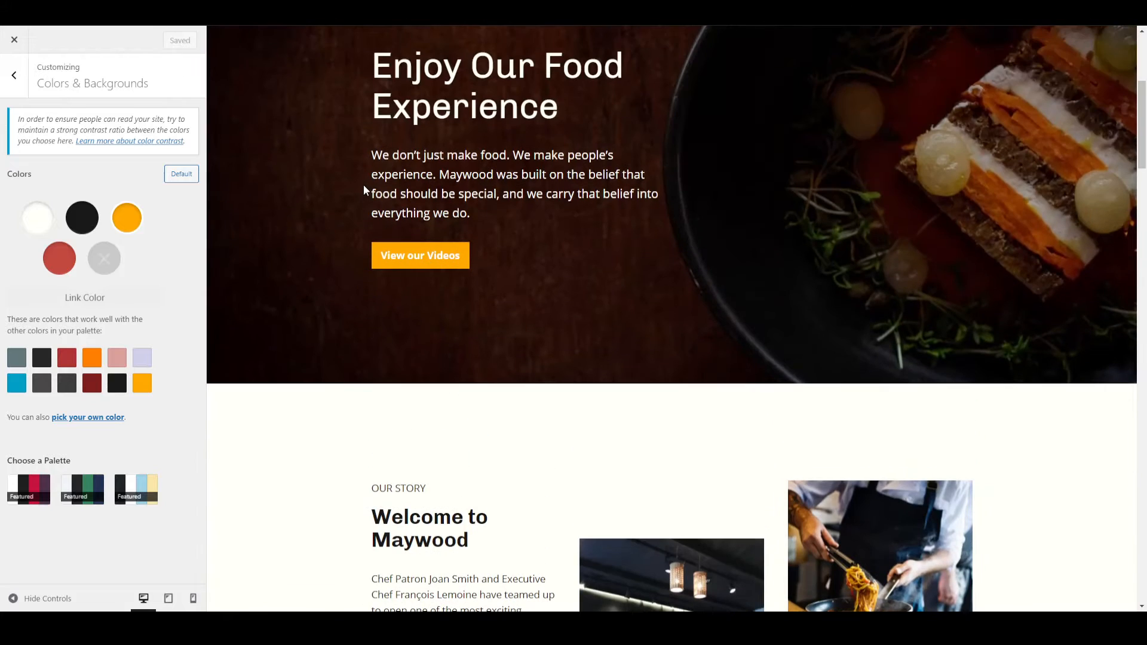
click(14, 76)
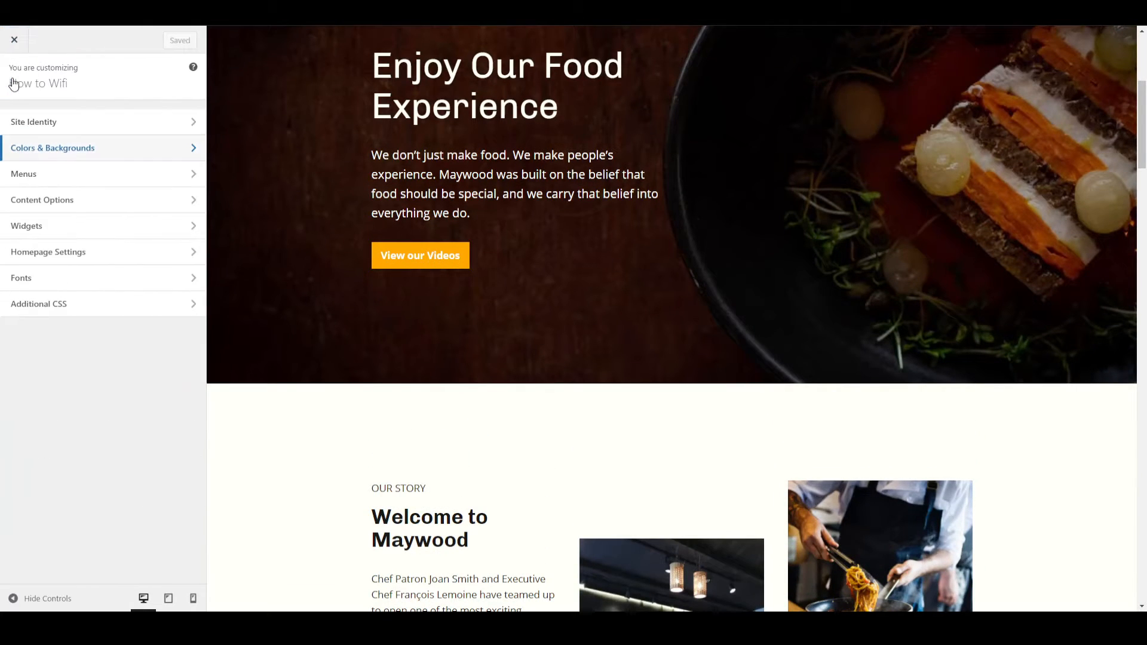
Open the Primary menu's settings and add a new page named Blog to the menu.
click(29, 173)
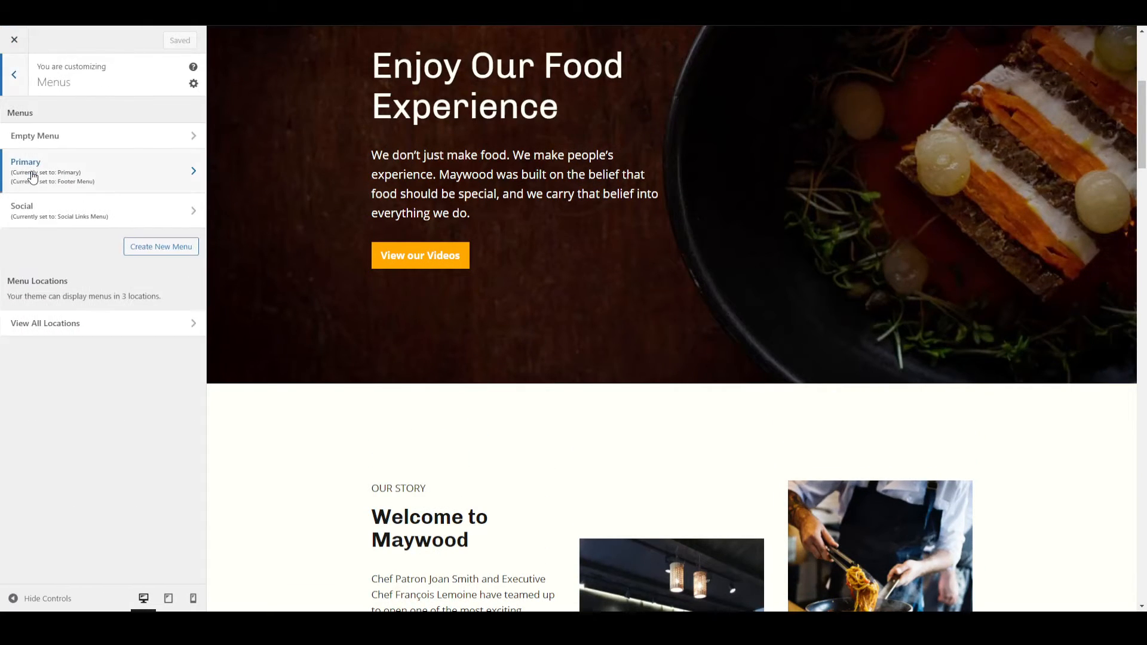
click(80, 174)
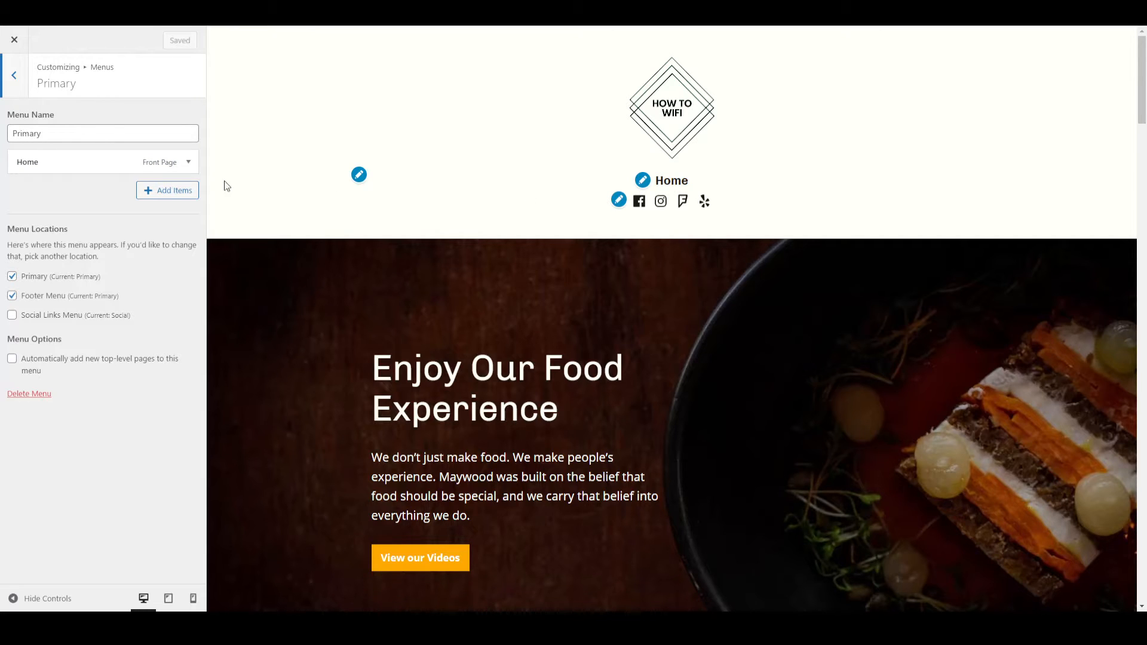
click(170, 191)
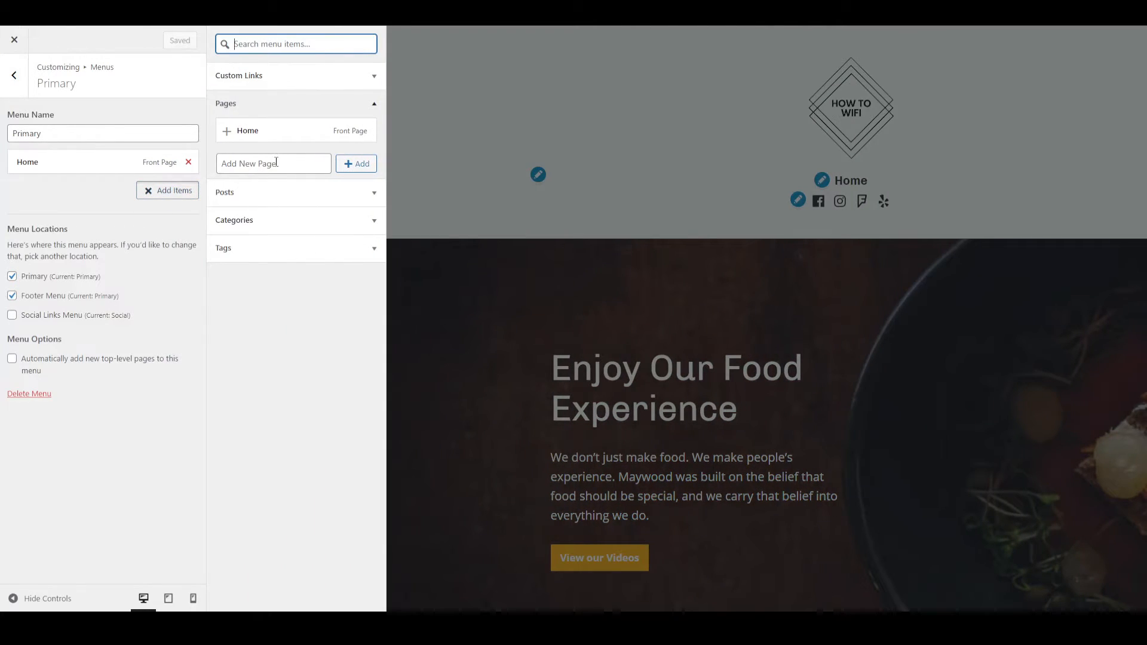
click(276, 164)
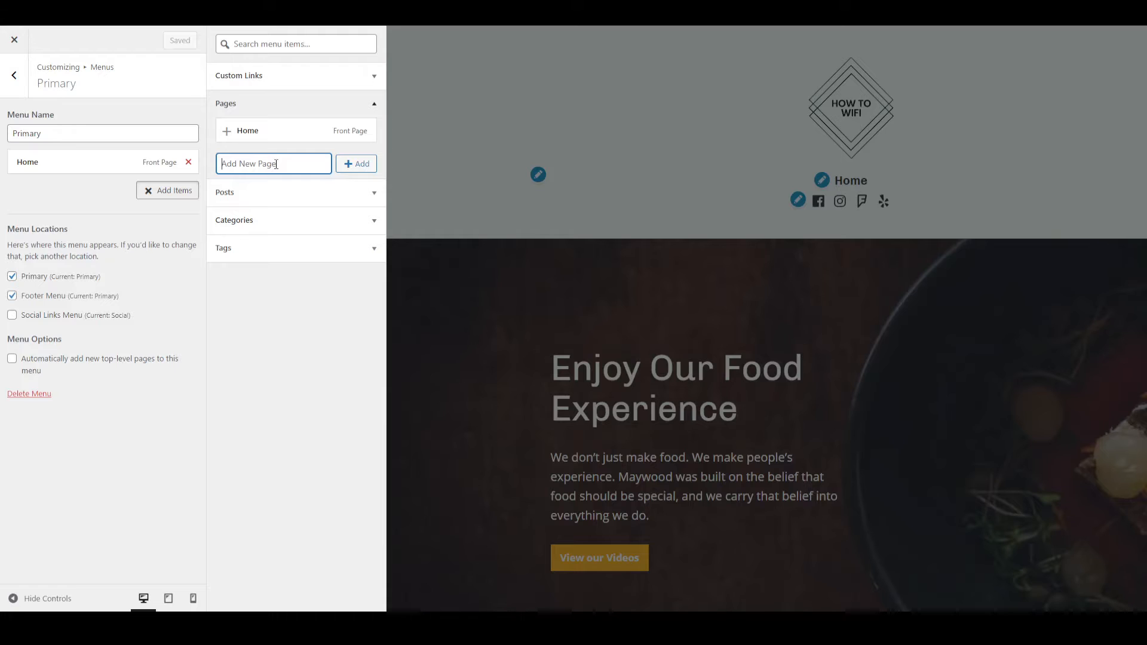
text(Blog)
click(375, 170)
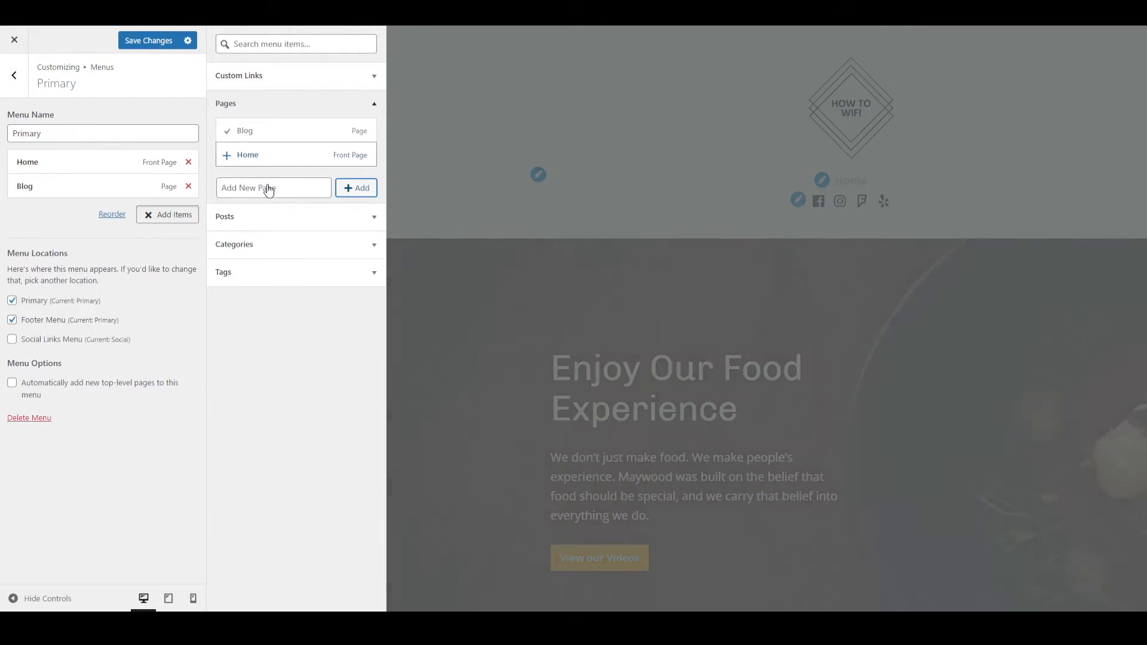
Add two more new pages, Contact and About, to the Primary menu.
click(266, 186)
text(Contact)
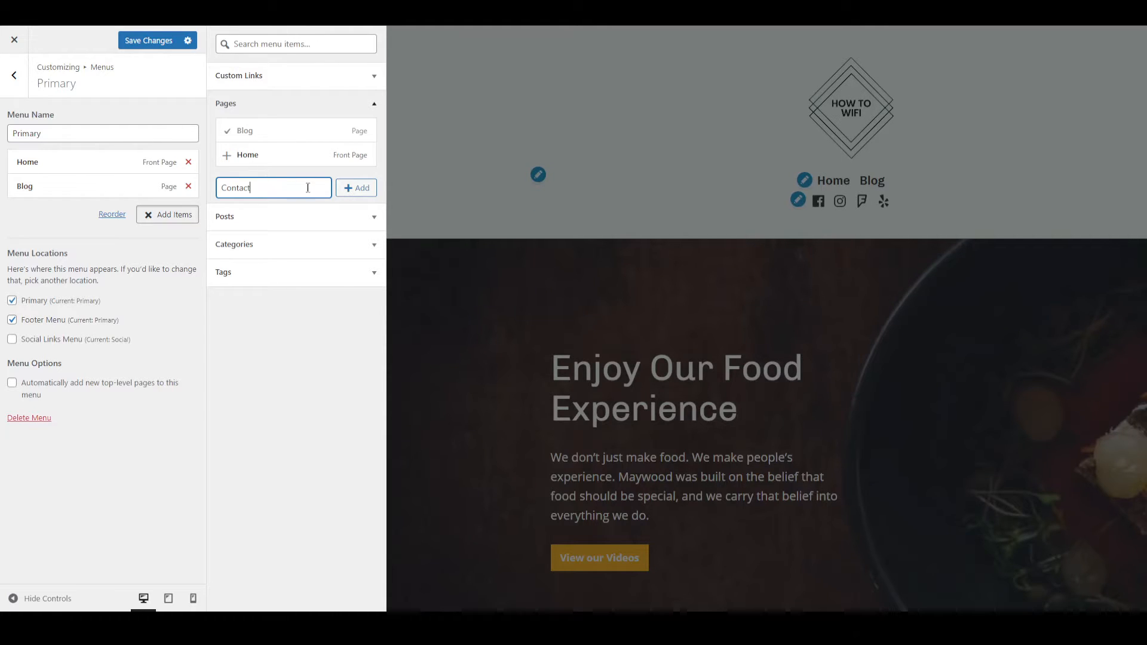
click(356, 188)
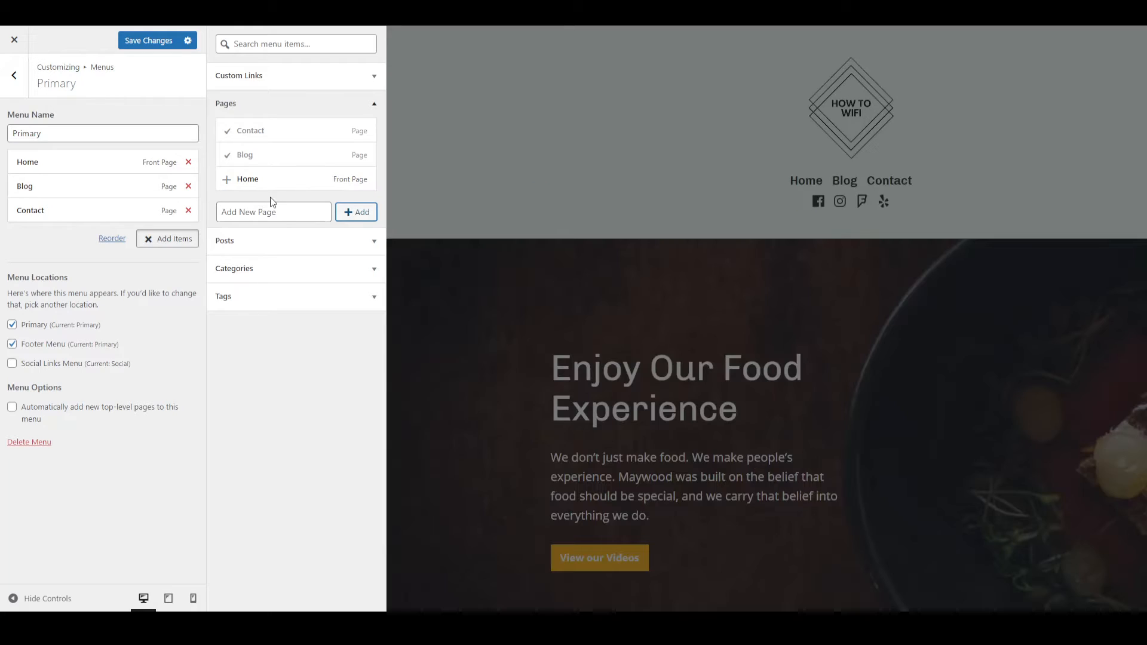
click(273, 219)
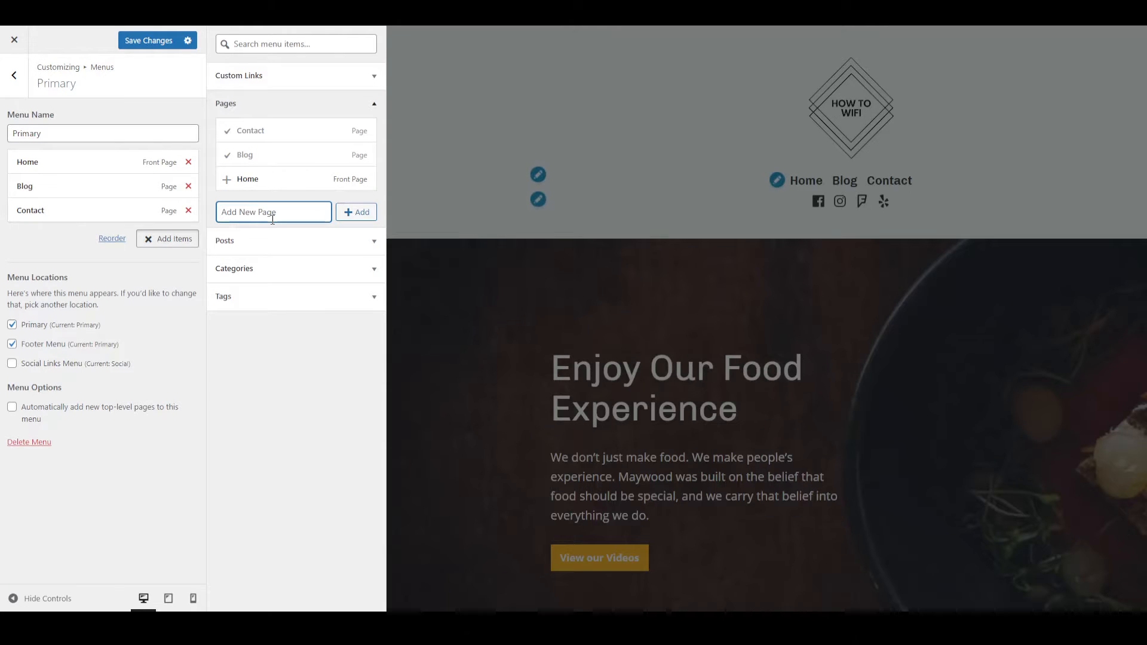
text(AQ)
key(BackSpace)
click(358, 214)
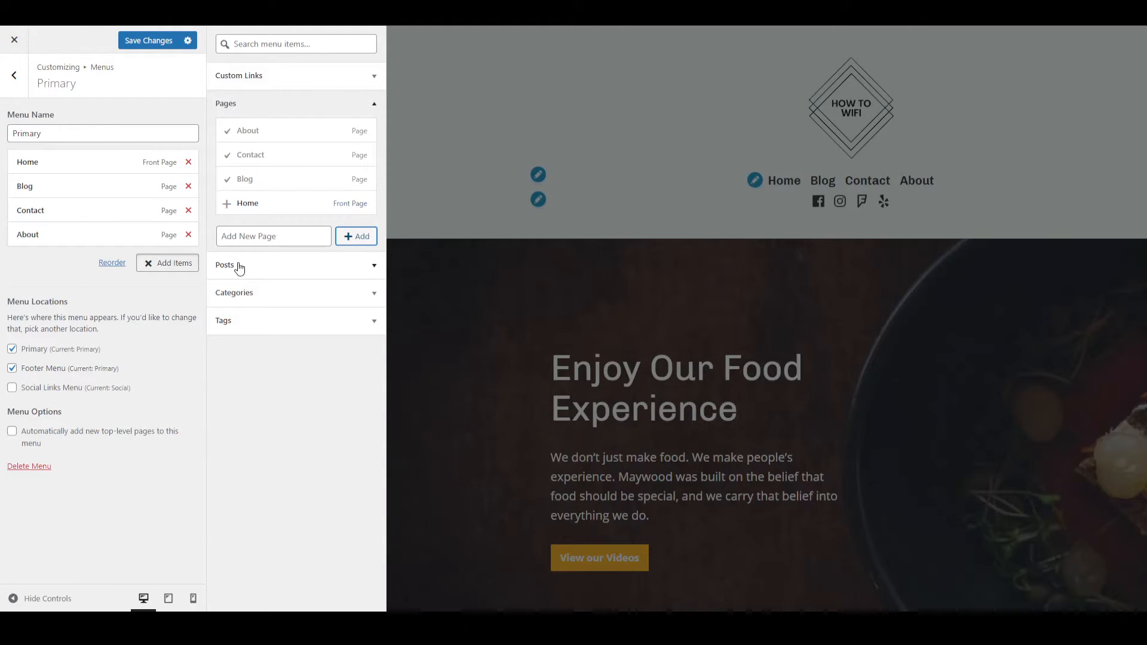
Finish adding menu items, save the Primary menu changes, and return to the main customizer settings.
click(99, 283)
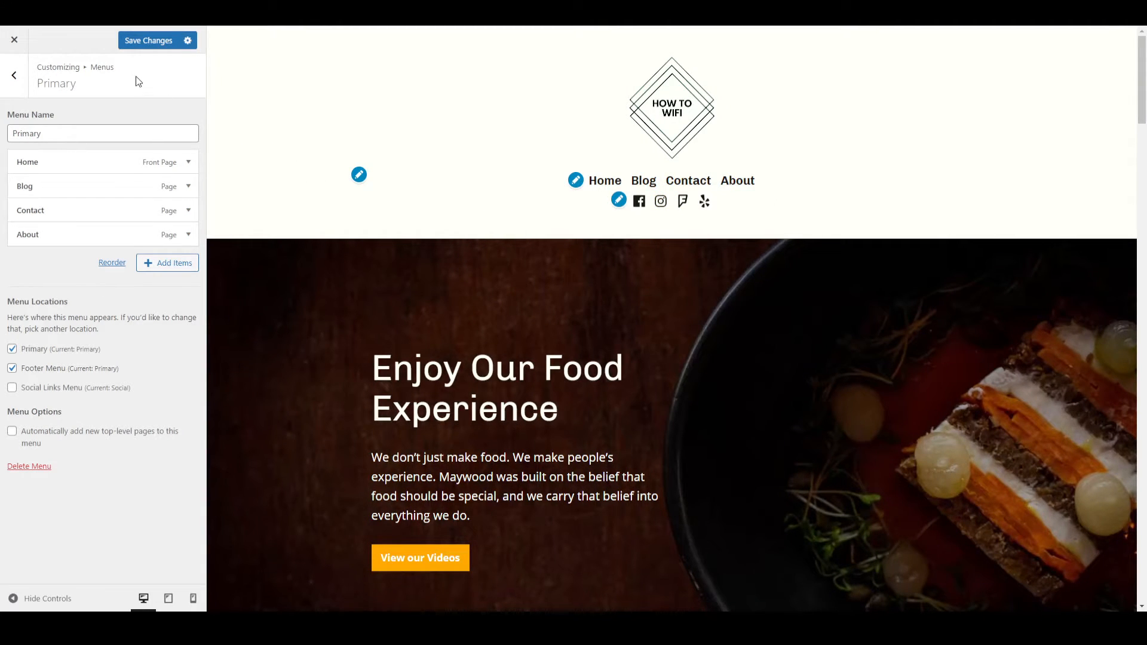
click(149, 42)
click(20, 88)
click(20, 89)
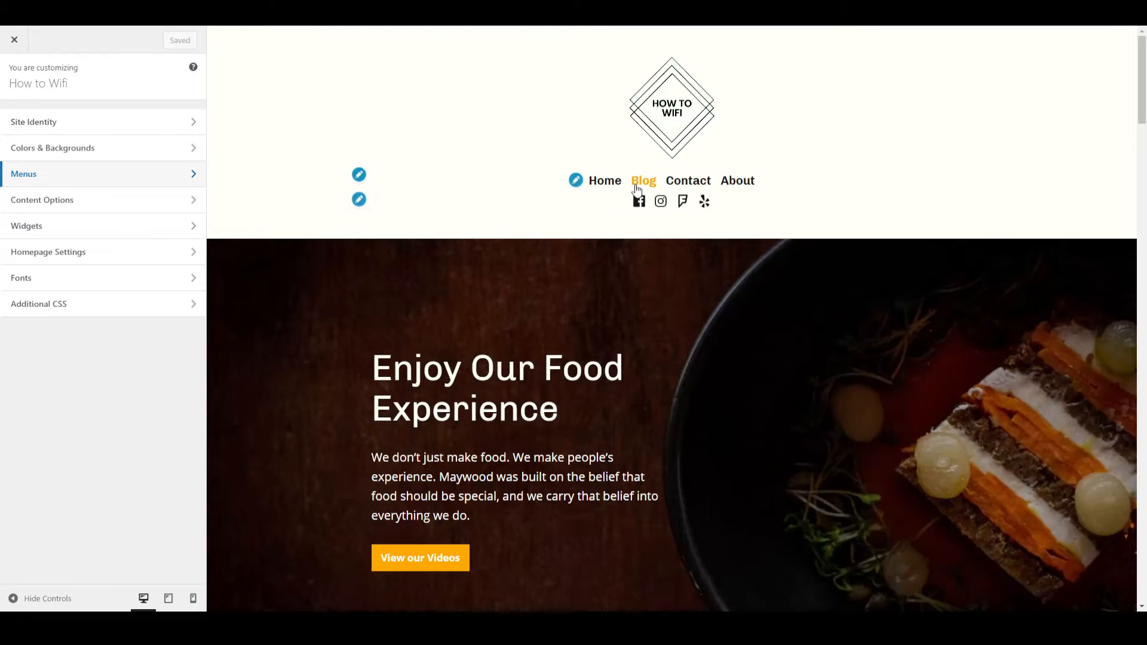
Set Blog as the posts page in the Homepage Settings, save the changes, and return to the main customizer settings.
click(48, 252)
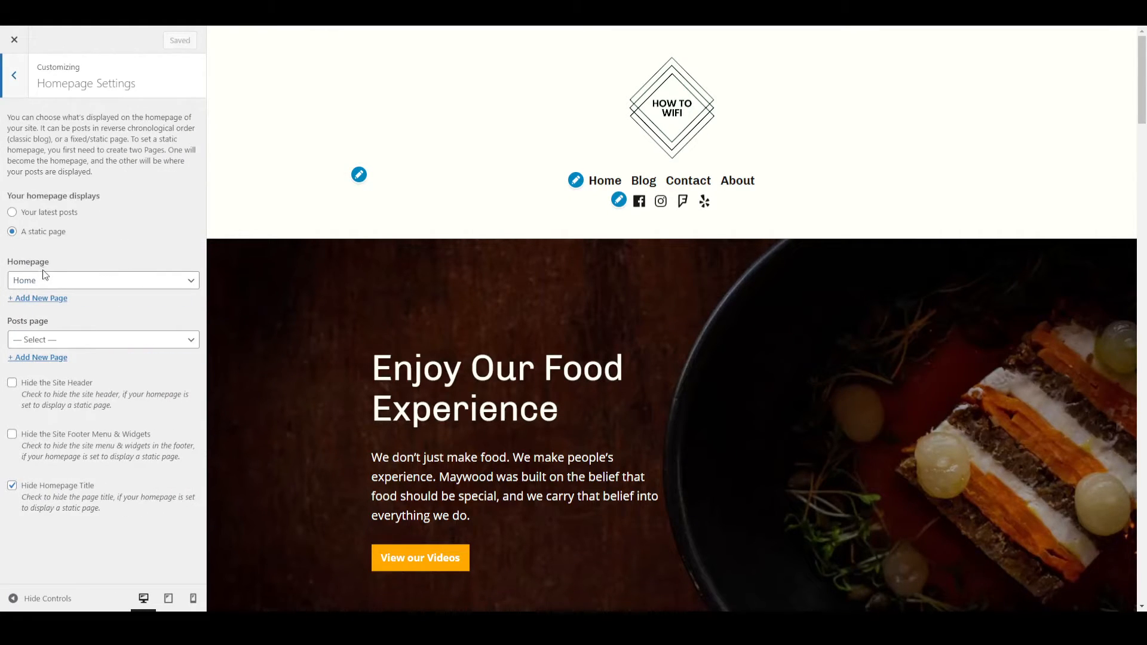
click(31, 344)
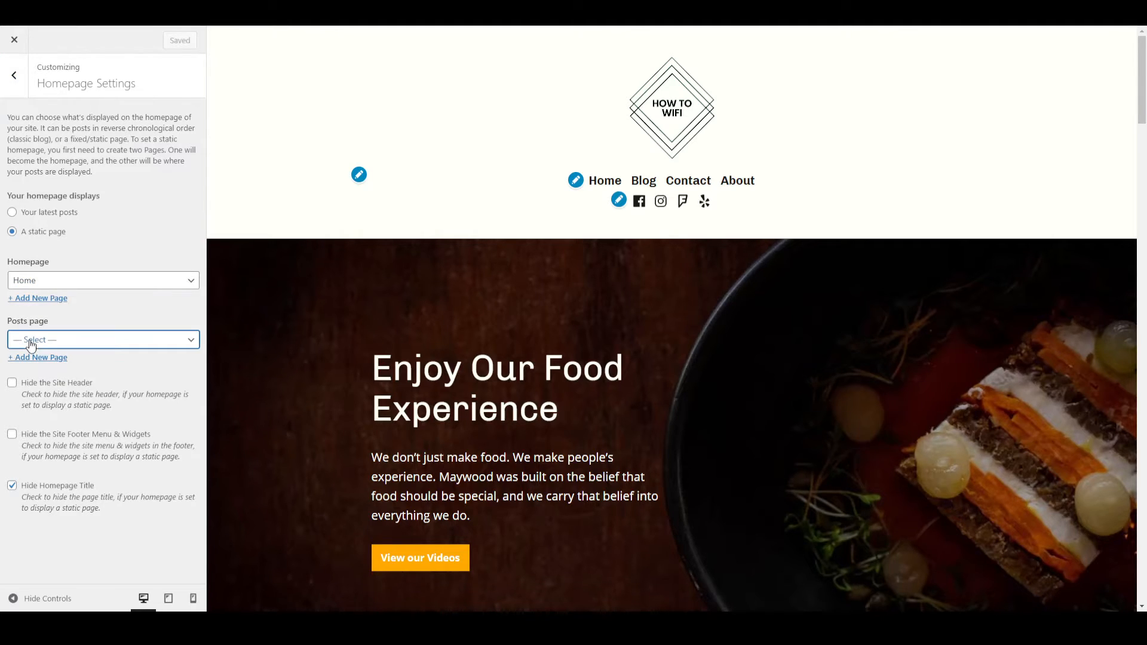
click(28, 387)
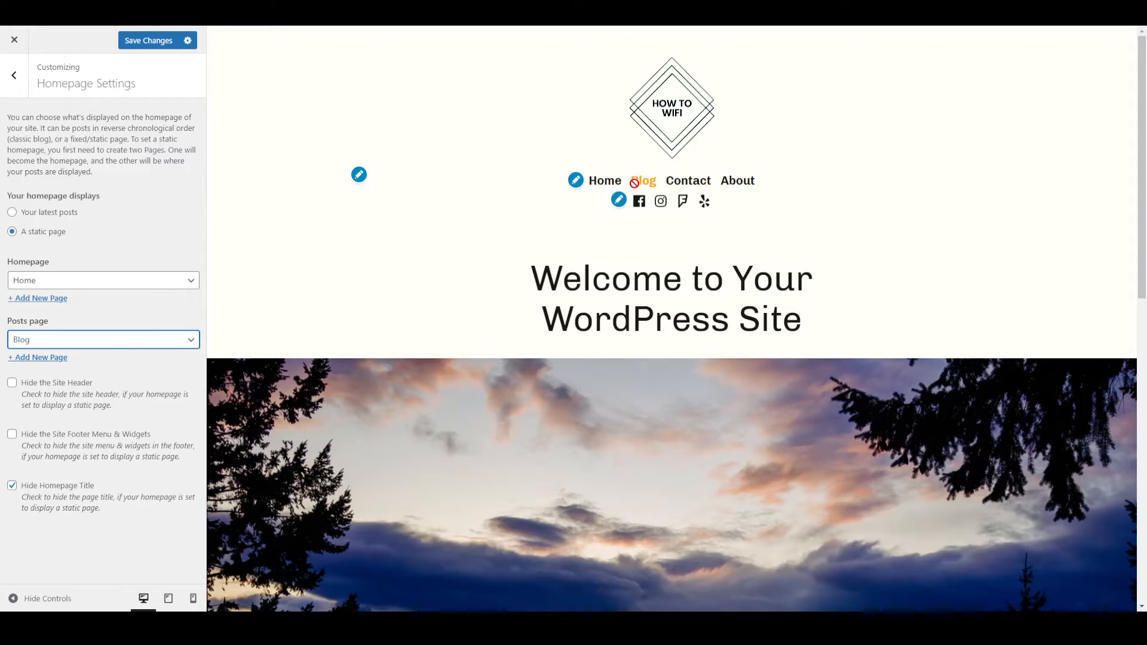
click(159, 41)
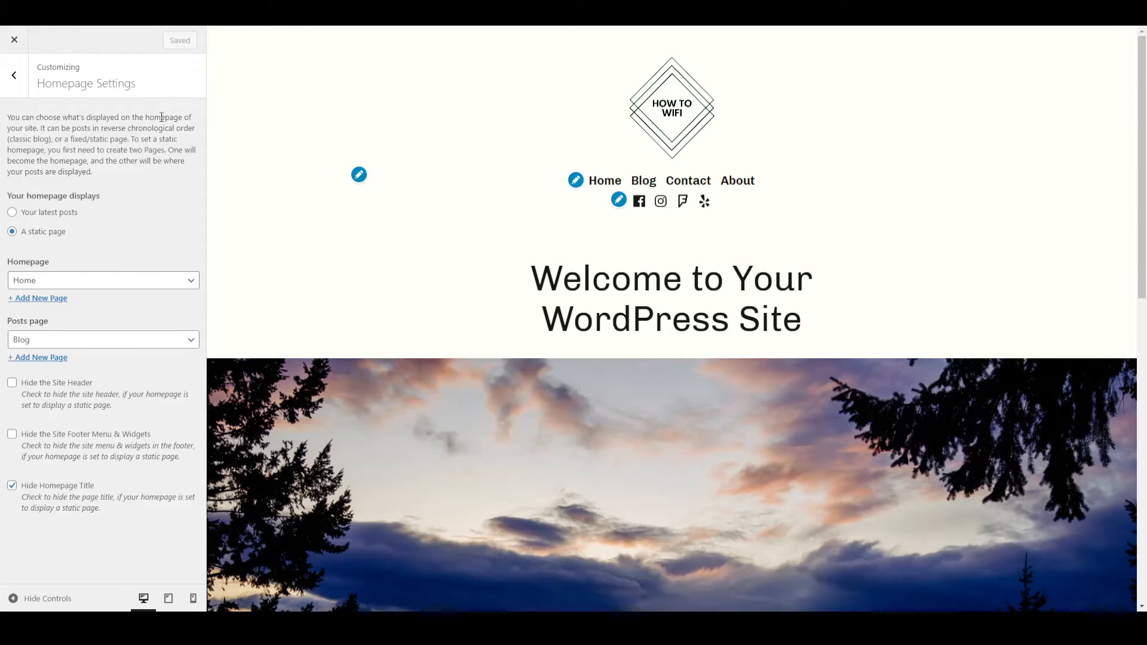
click(13, 75)
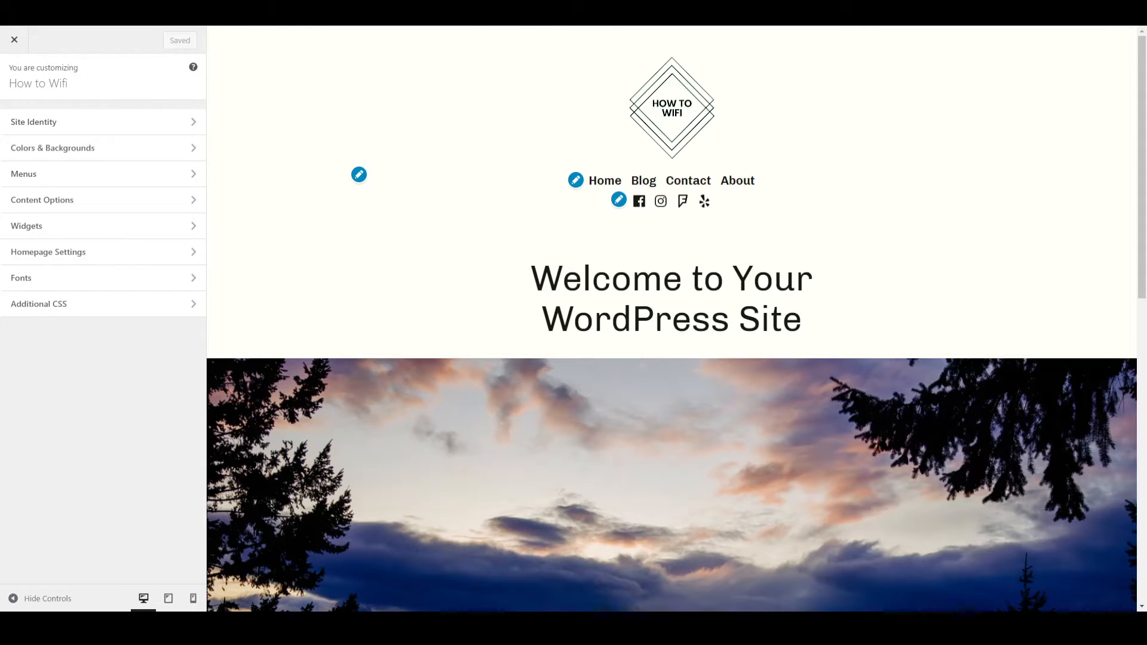
Go to the site's wp-admin dashboard and start a new blog post.
key(BackSpace)
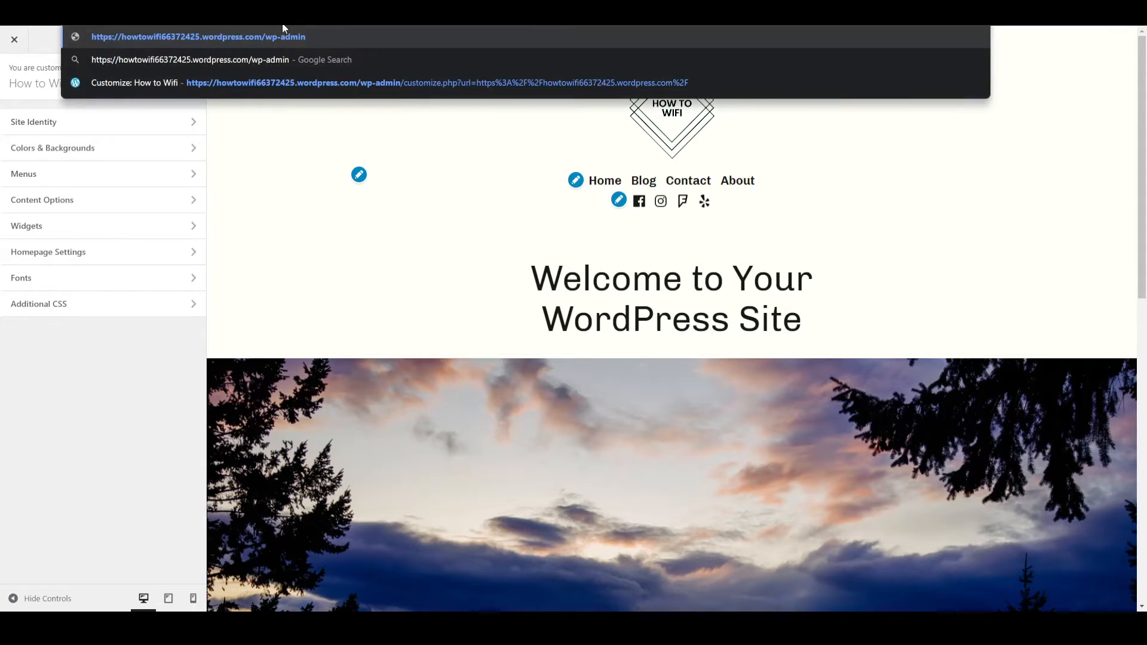
key(Return)
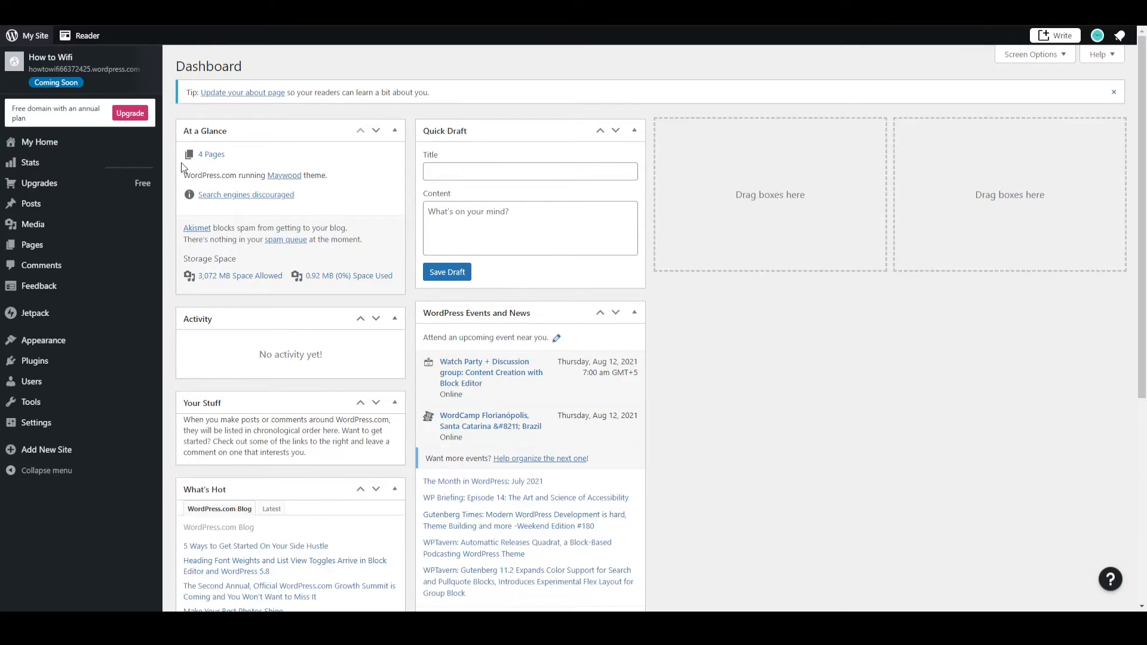
mouse_move(58, 204)
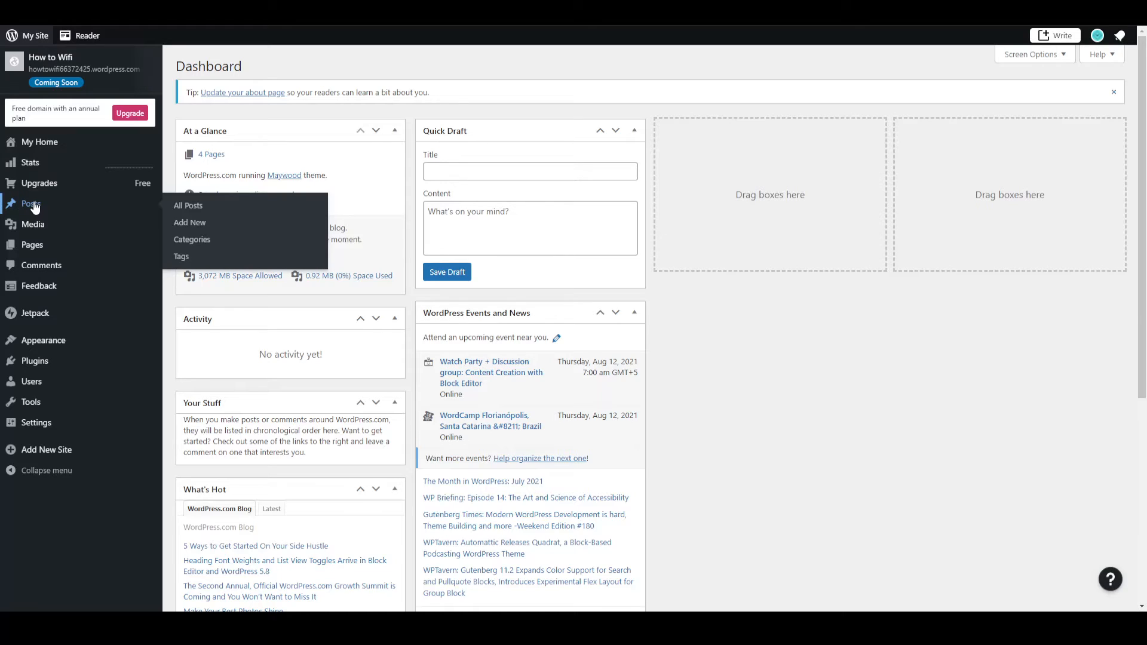
click(201, 226)
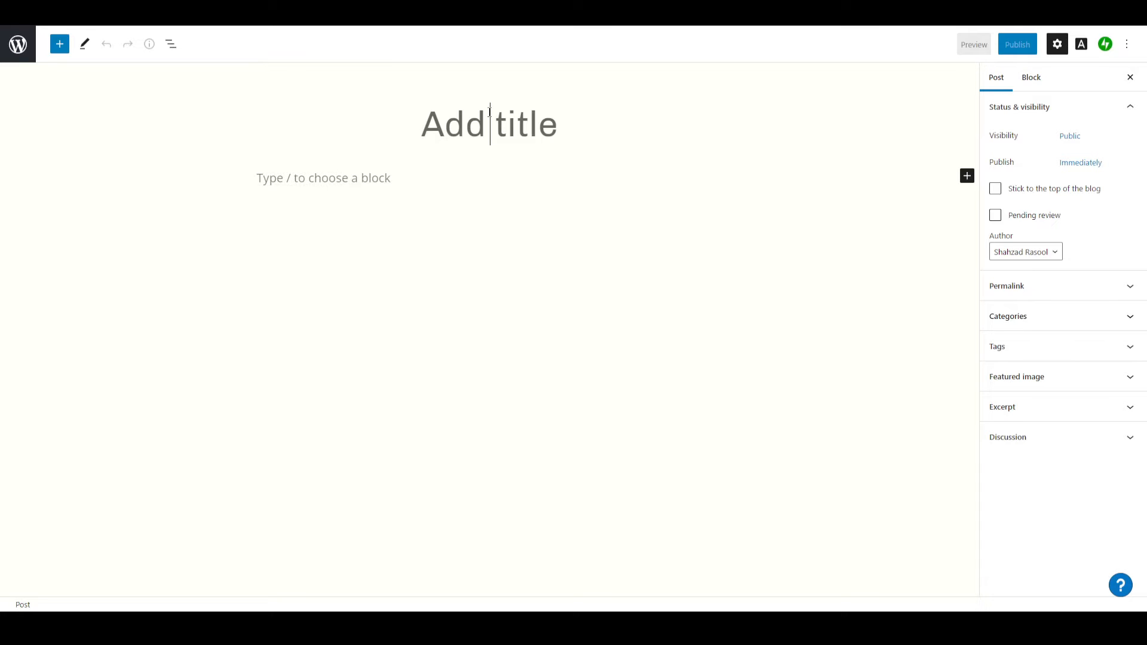
Title the post "Test Post" and write the paragraph "Like the video" in its body.
text(Test P)
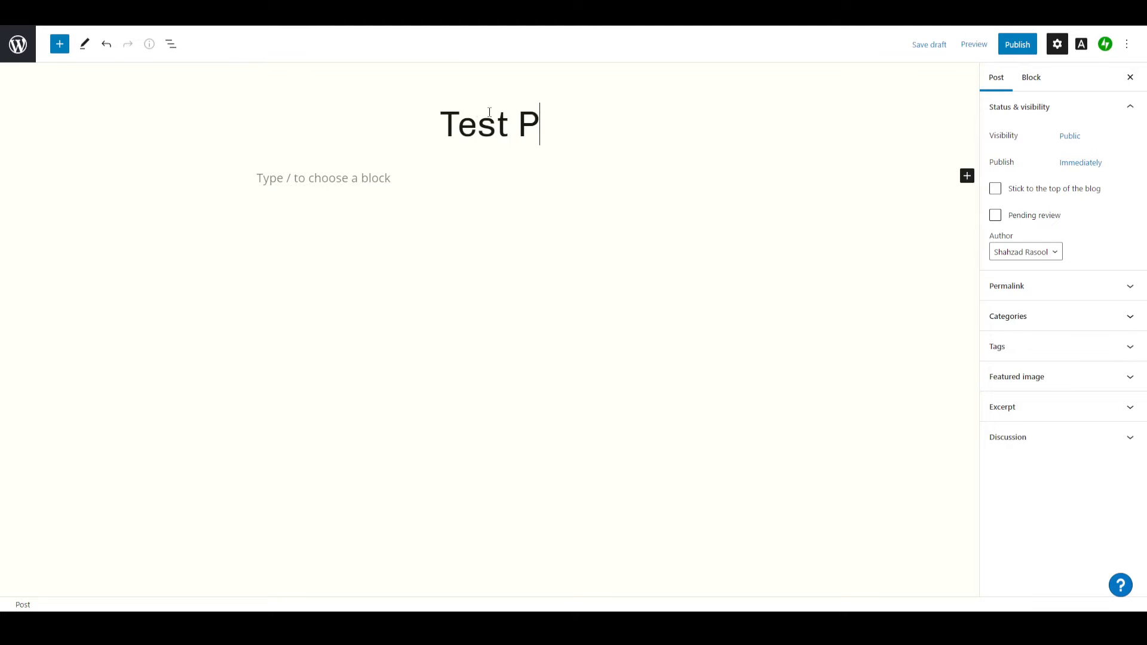
text(ost)
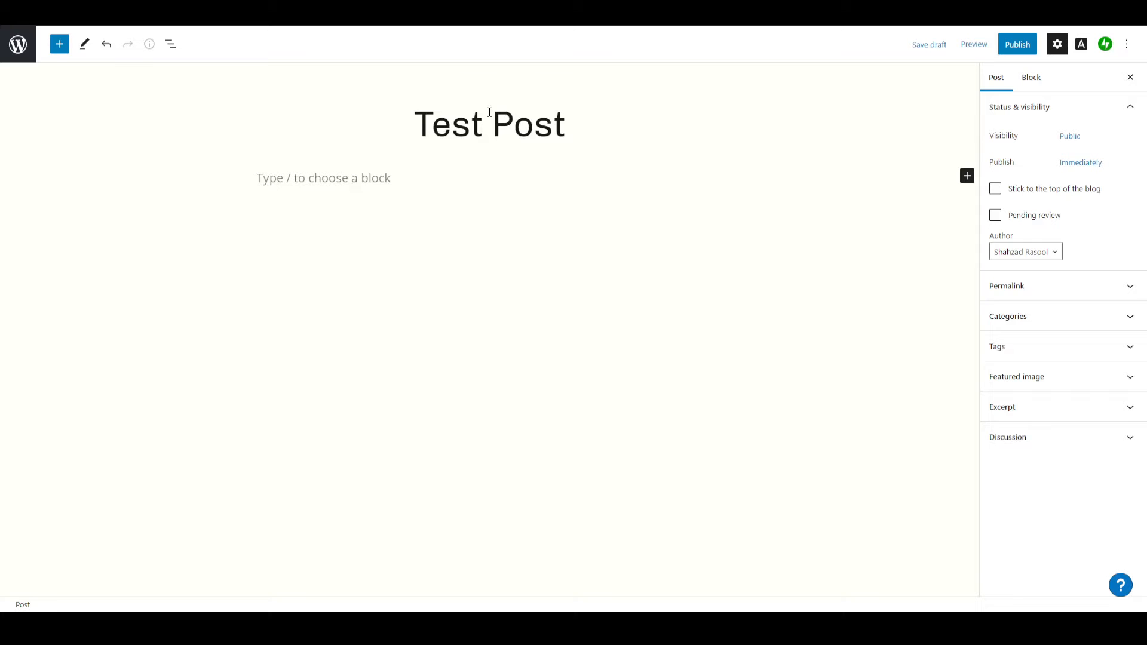
click(364, 178)
text(Lik)
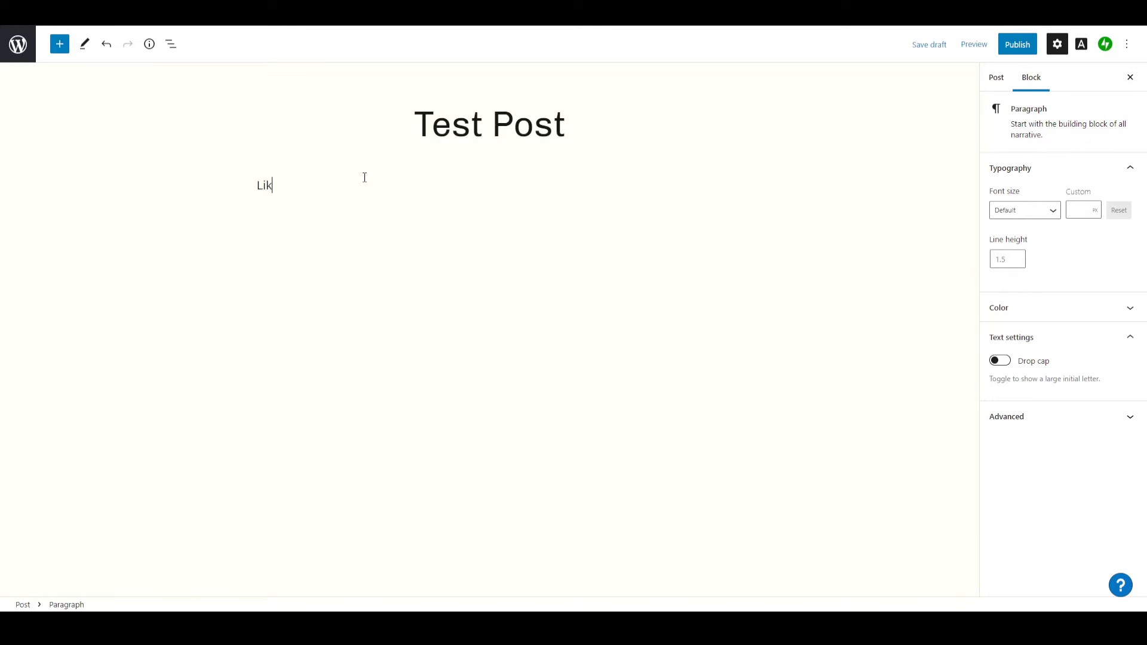
text(e the video)
click(518, 131)
click(596, 126)
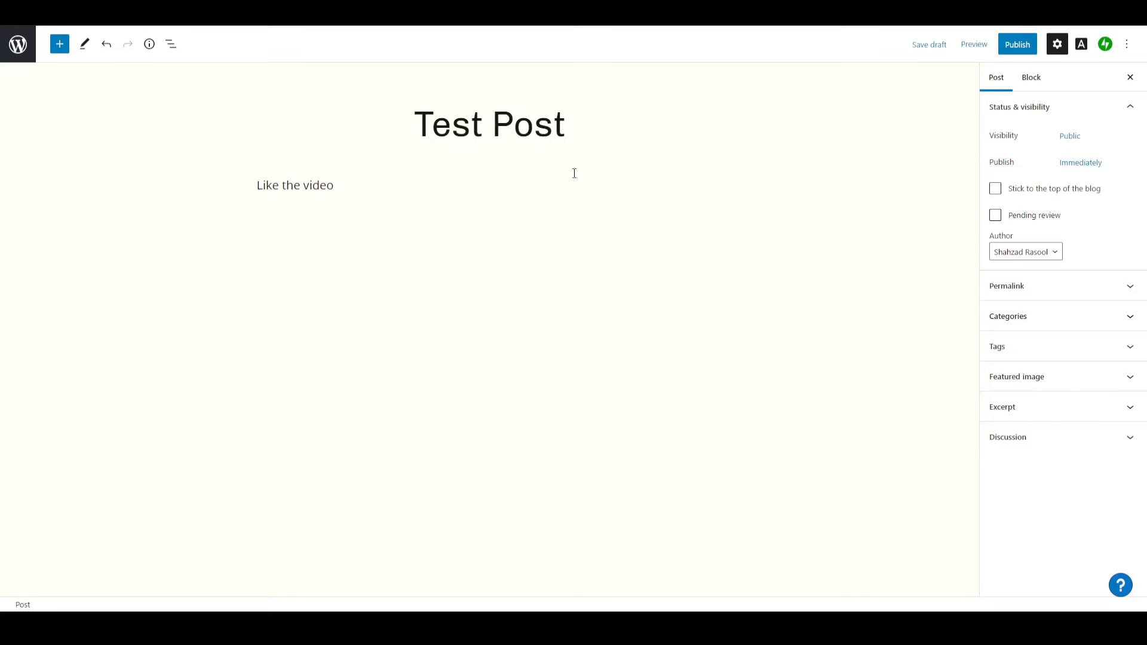
Set the restaurant bar interior photo from the Media Library as the post's featured image.
click(1009, 382)
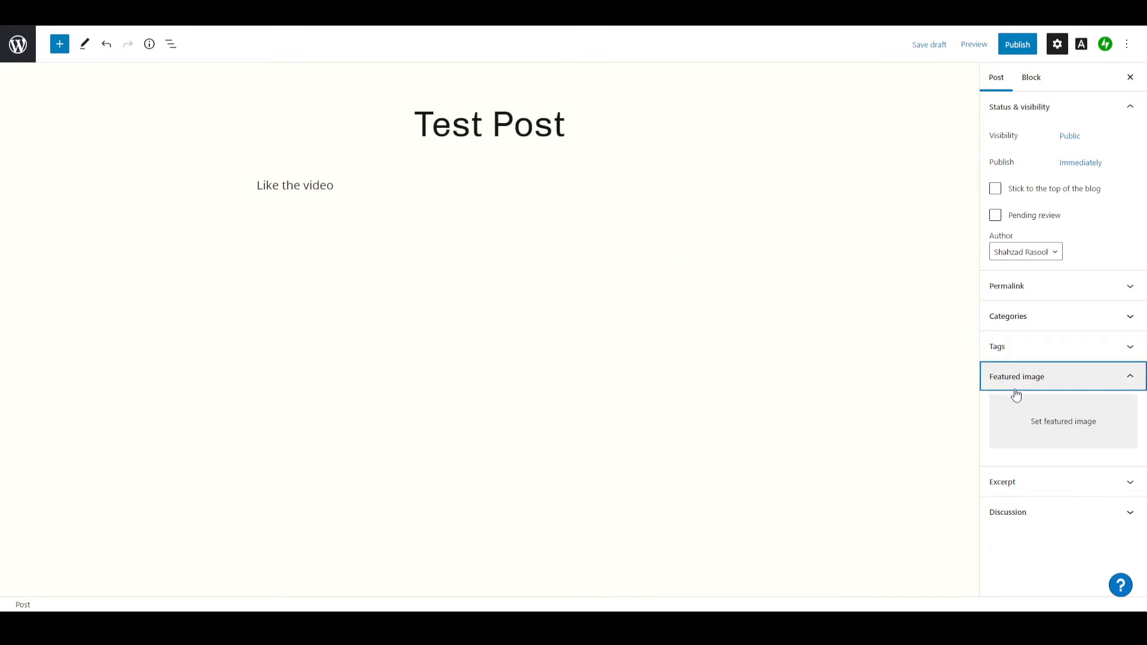
click(1068, 431)
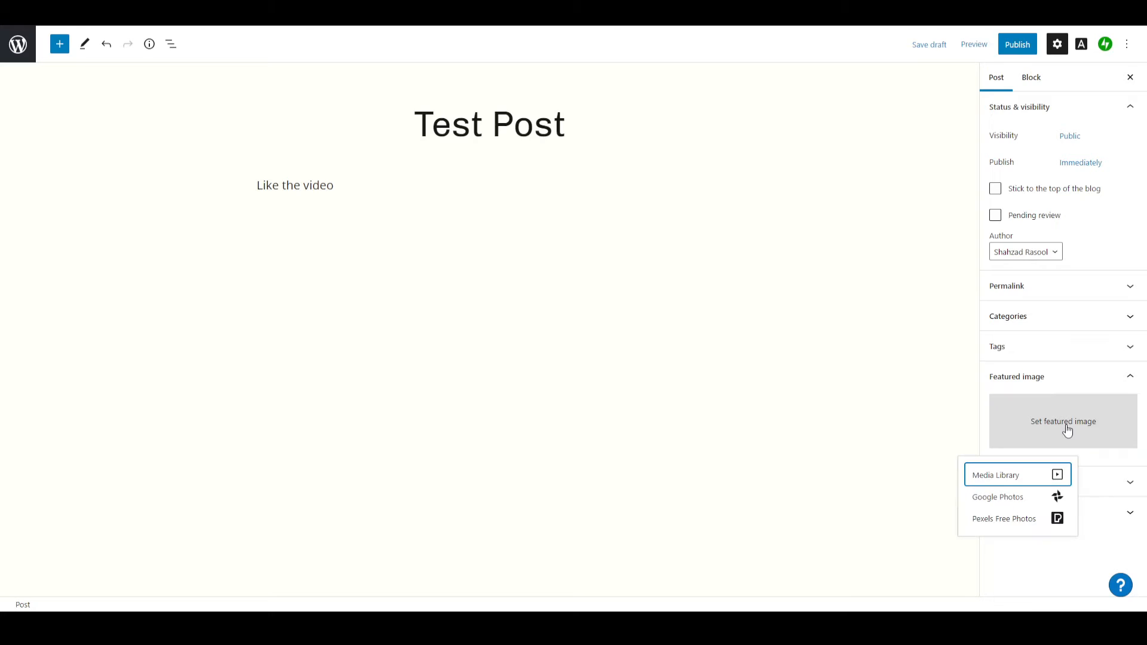
click(1001, 485)
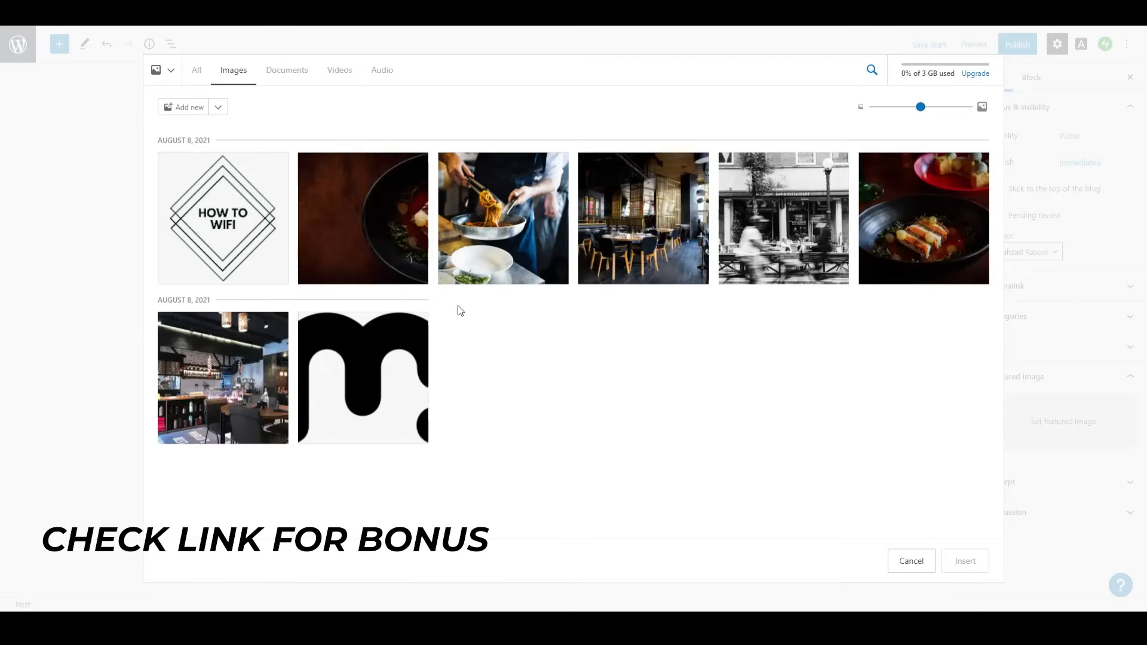
click(227, 397)
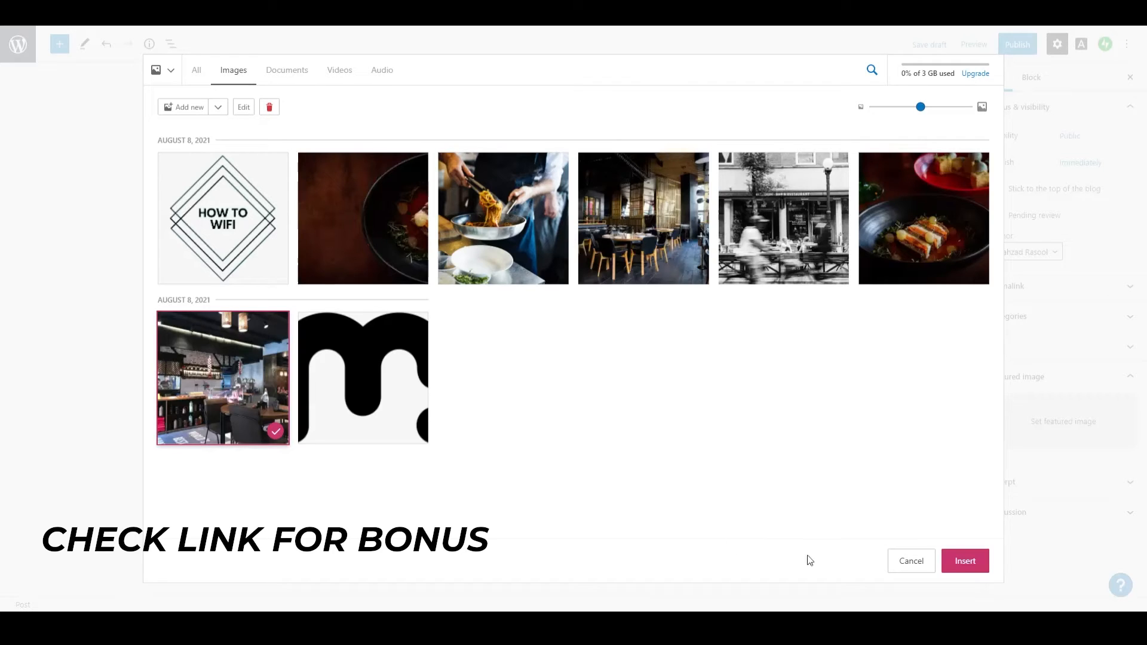
click(955, 561)
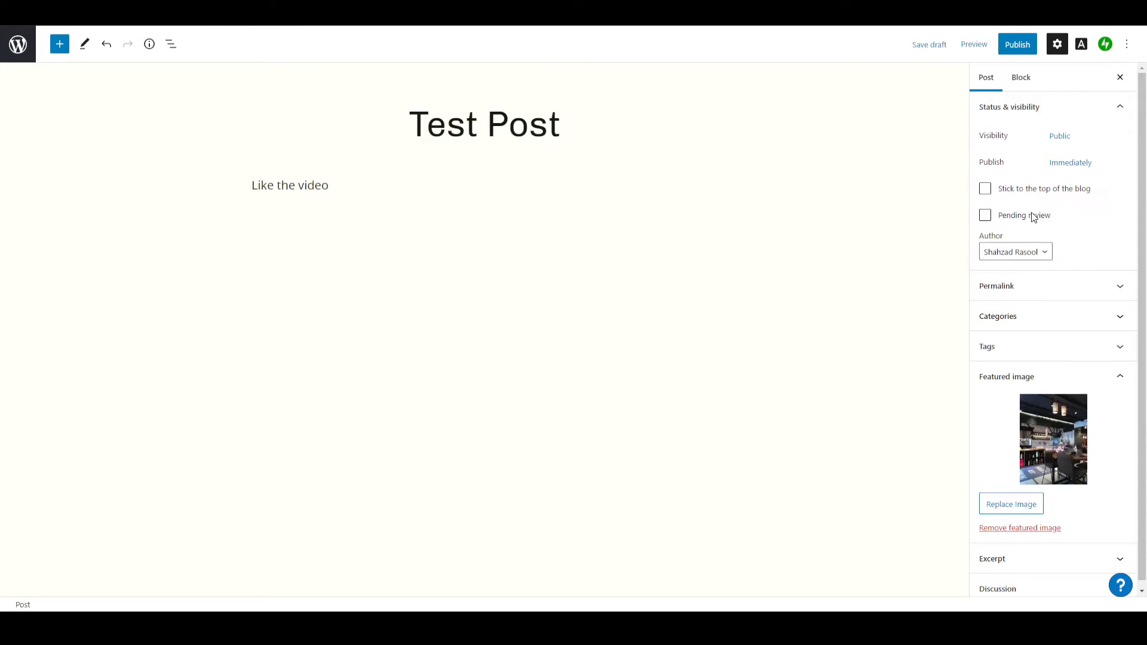
Check the post's author options, keep the current author, and publish the post.
click(994, 261)
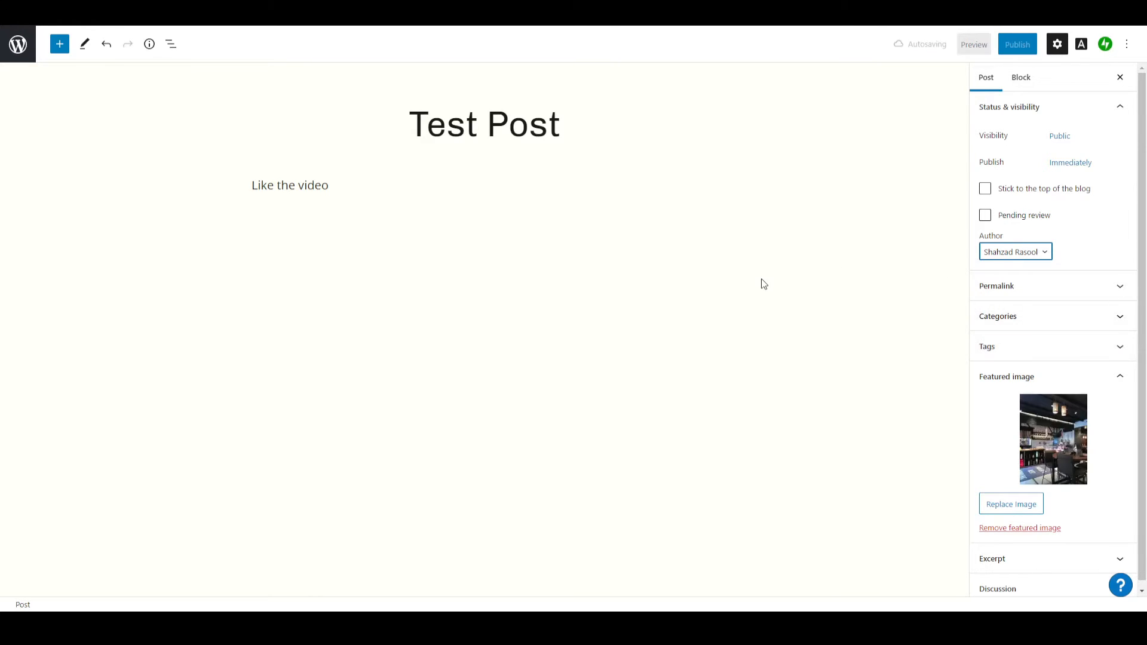
click(1018, 46)
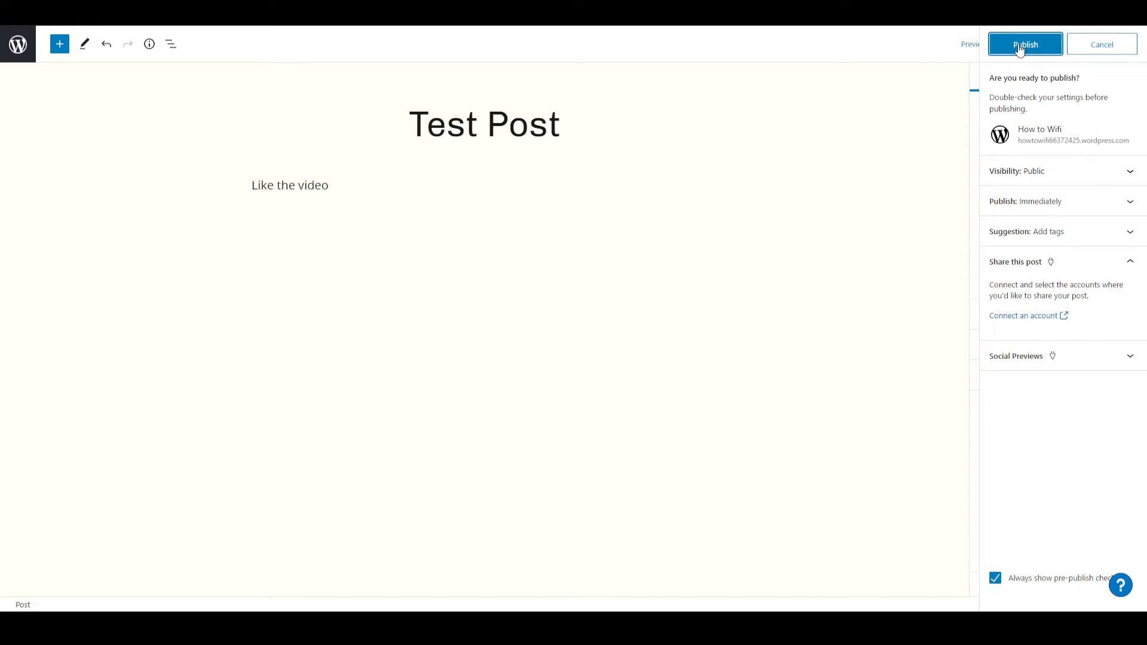
click(1019, 48)
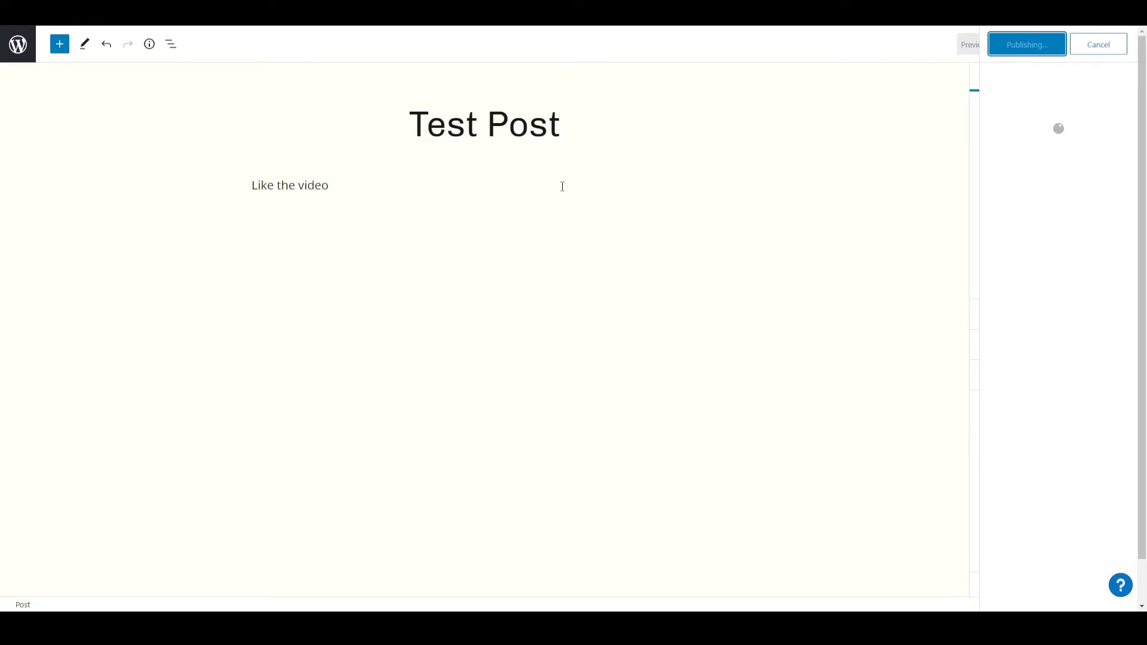